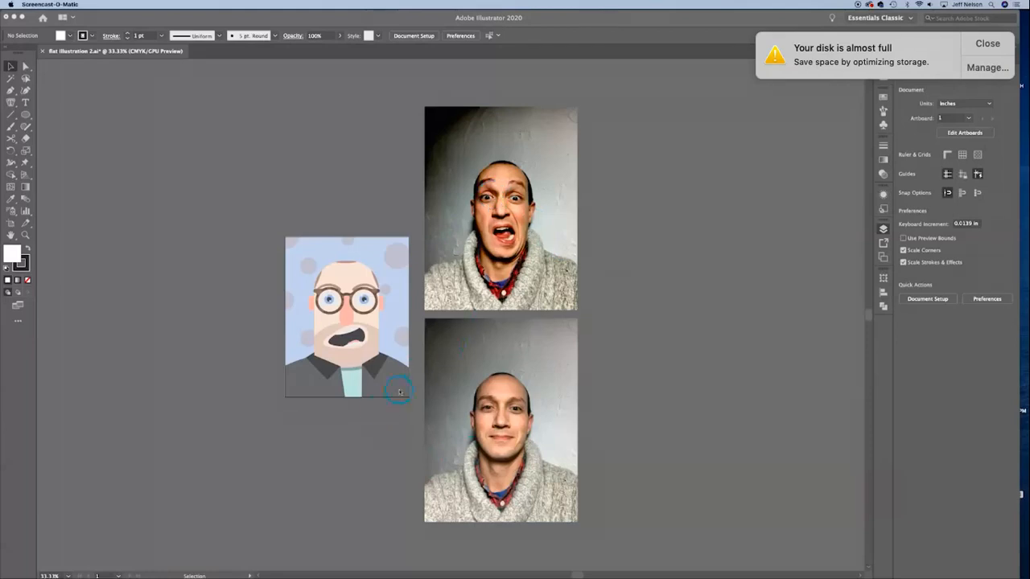
Step: Dismiss the low disk space notification and lock Layer 2, which holds the two reference photos
click(988, 45)
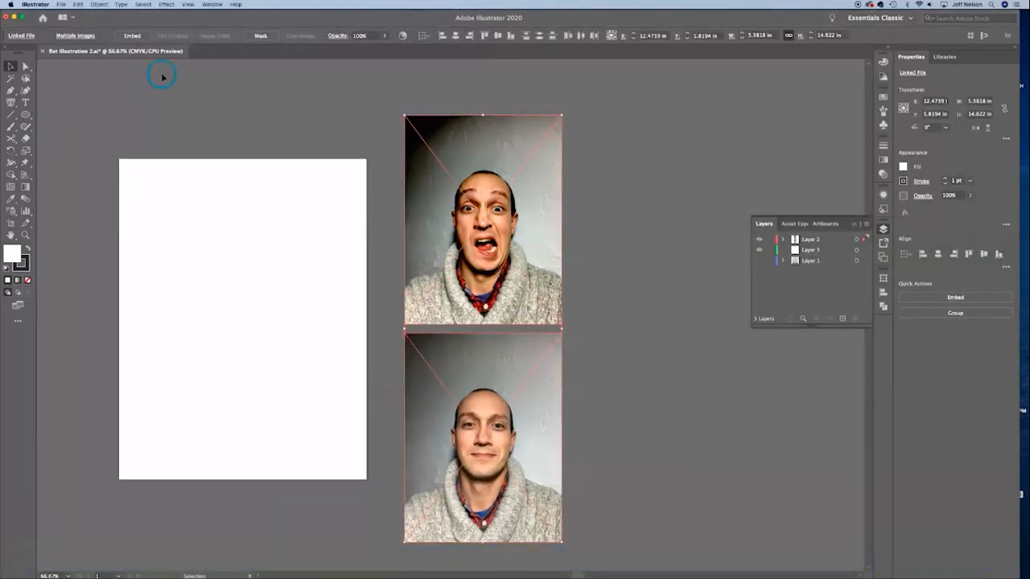
click(724, 374)
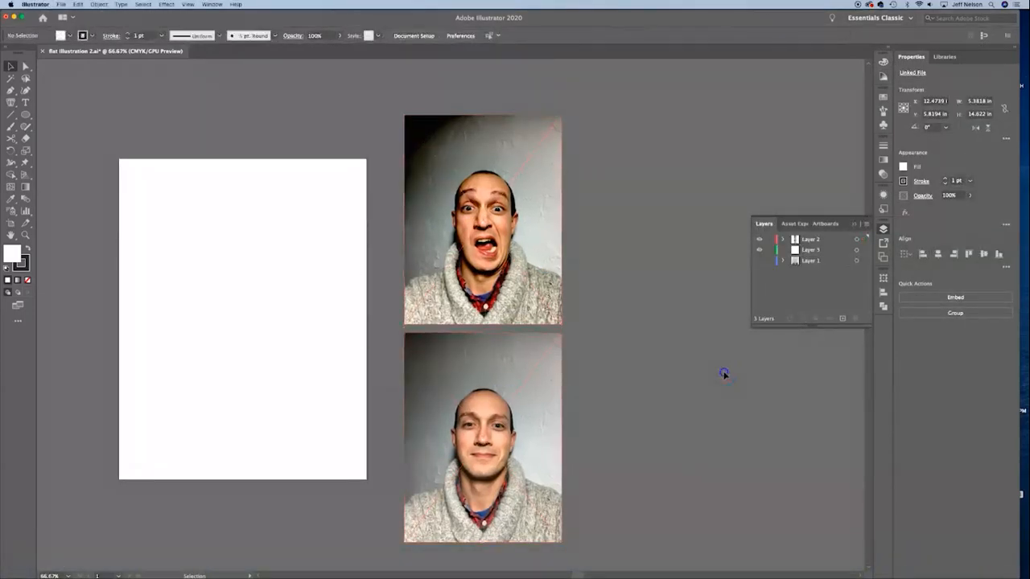
click(474, 238)
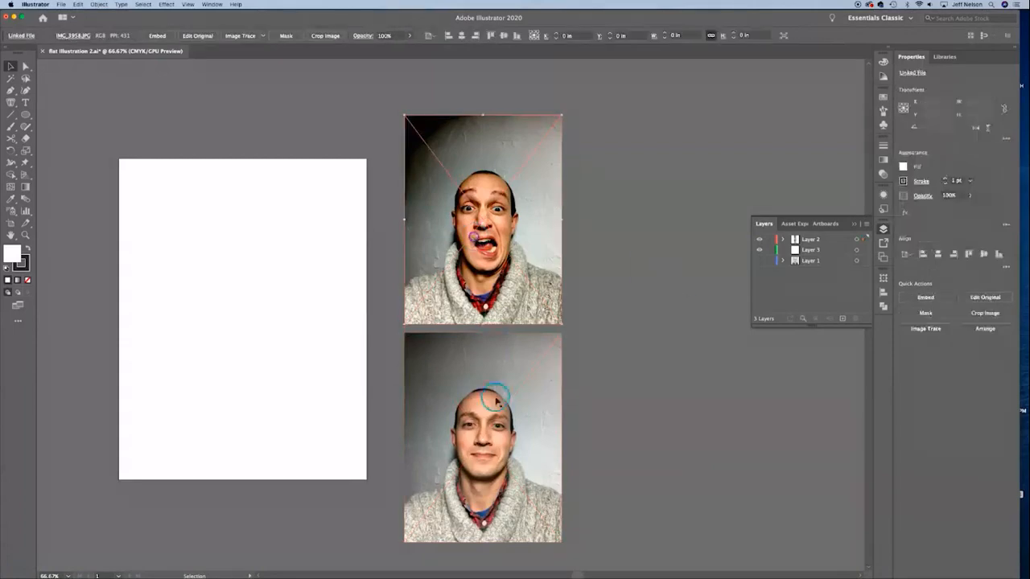
click(508, 442)
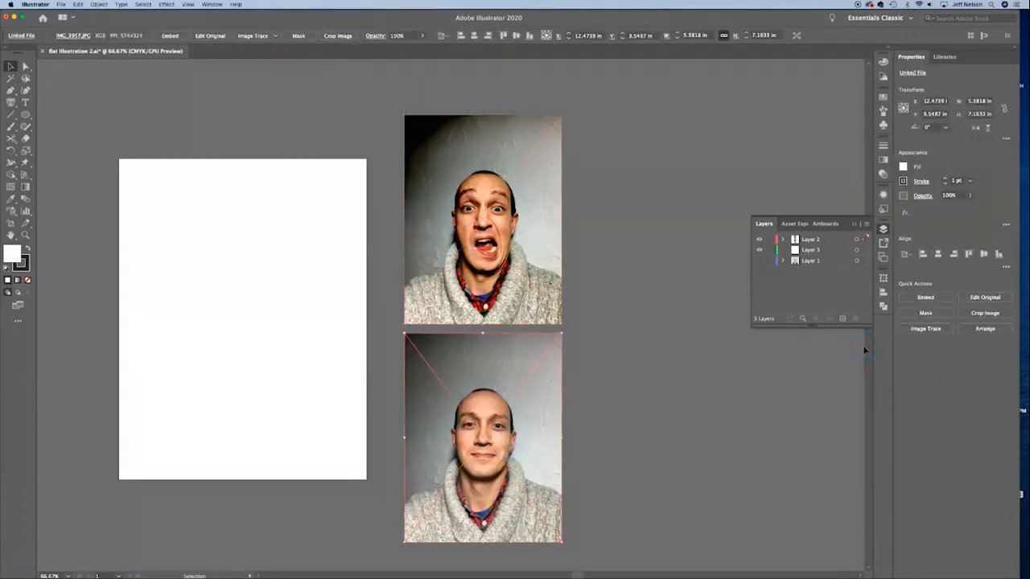
click(739, 361)
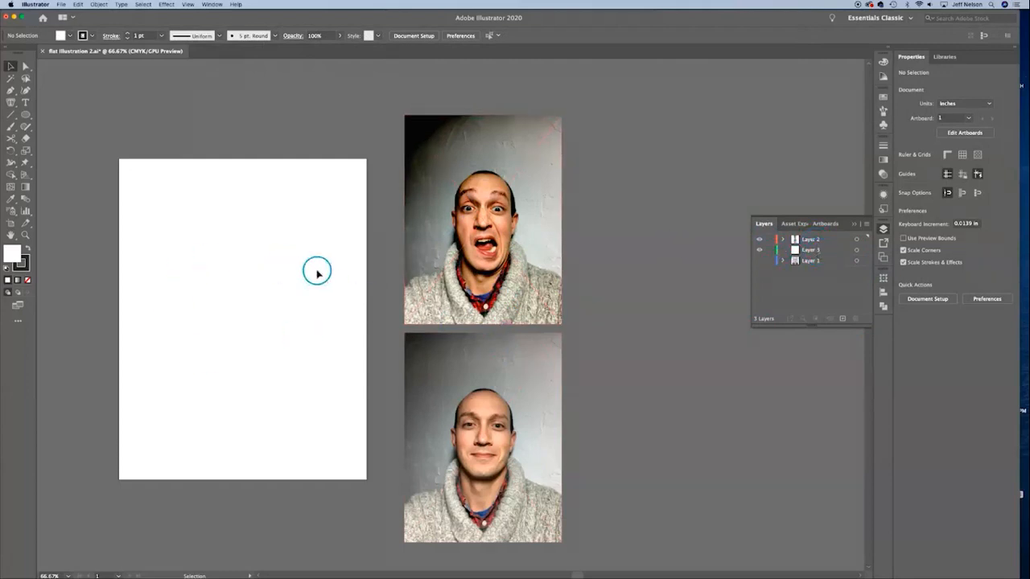
click(825, 241)
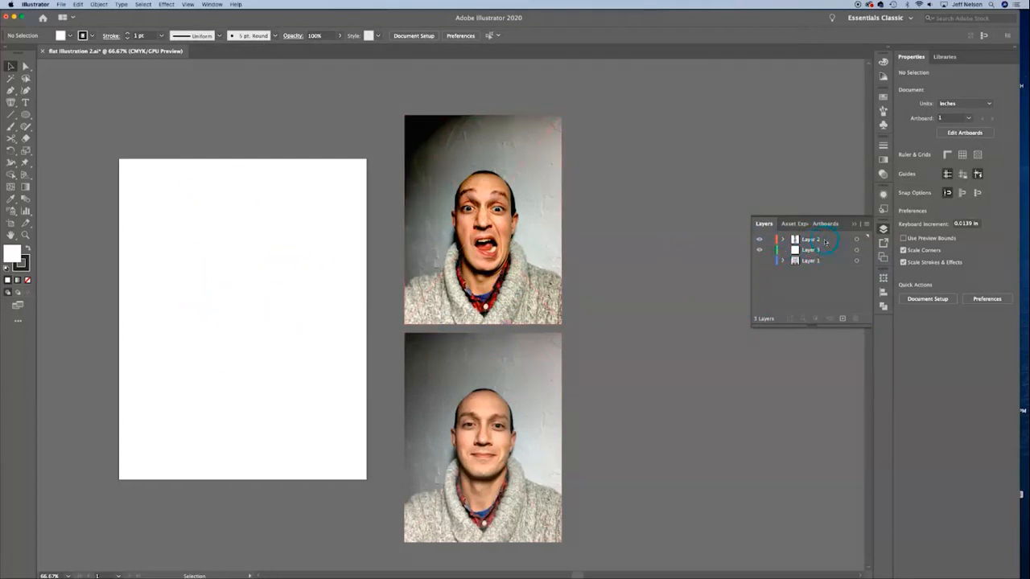
click(770, 240)
Step: Draw a rectangle about 3.9 in wide and 5.03 in high in the middle of the blank artboard
key(super+1)
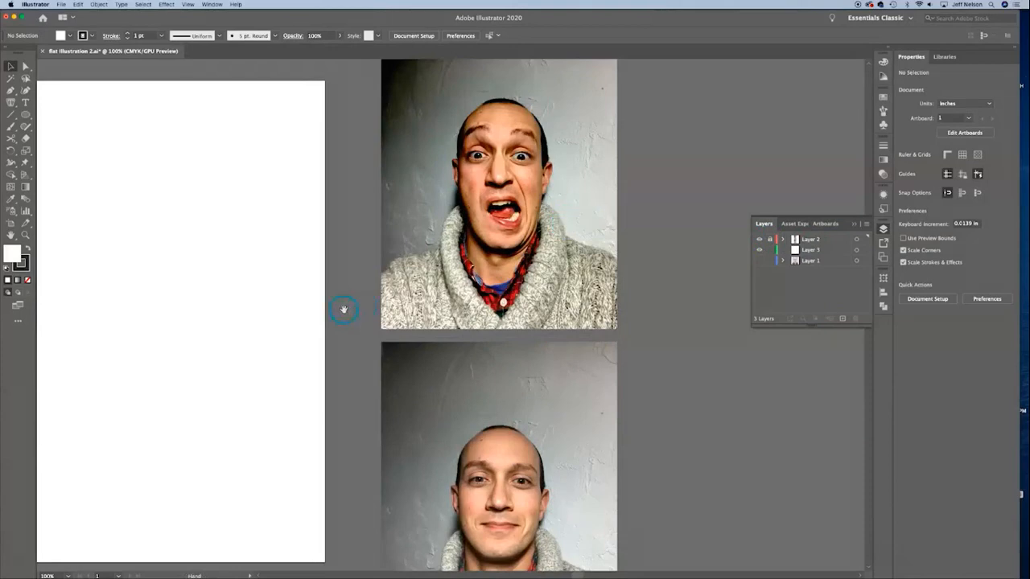
drag(343, 309, 574, 308)
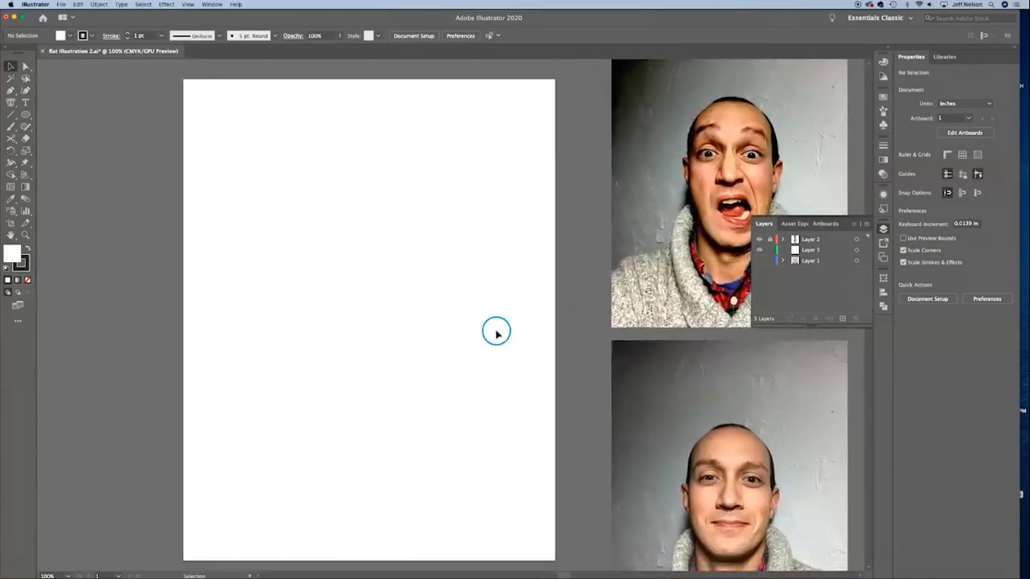
click(760, 261)
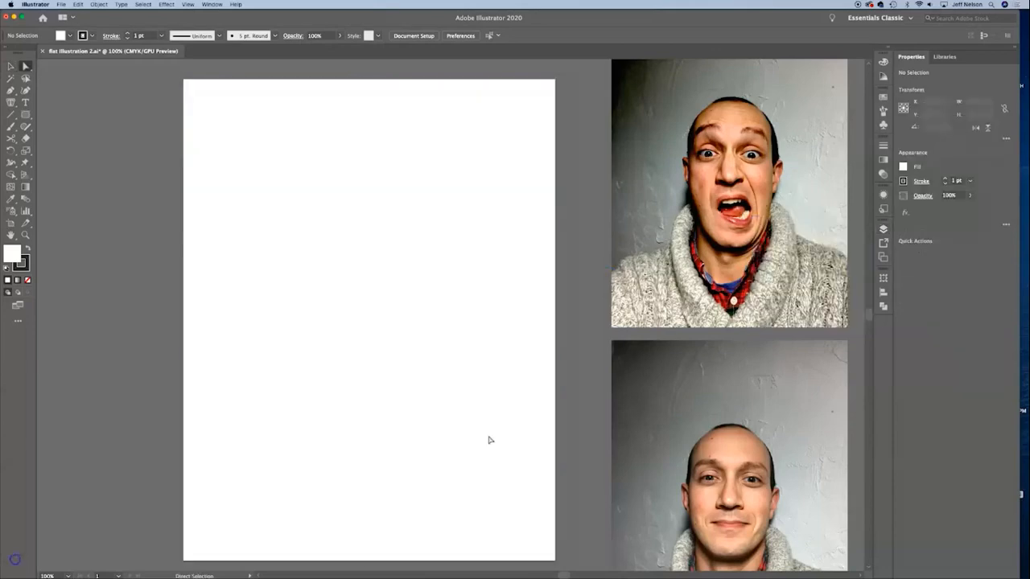
click(26, 115)
drag(294, 194, 465, 414)
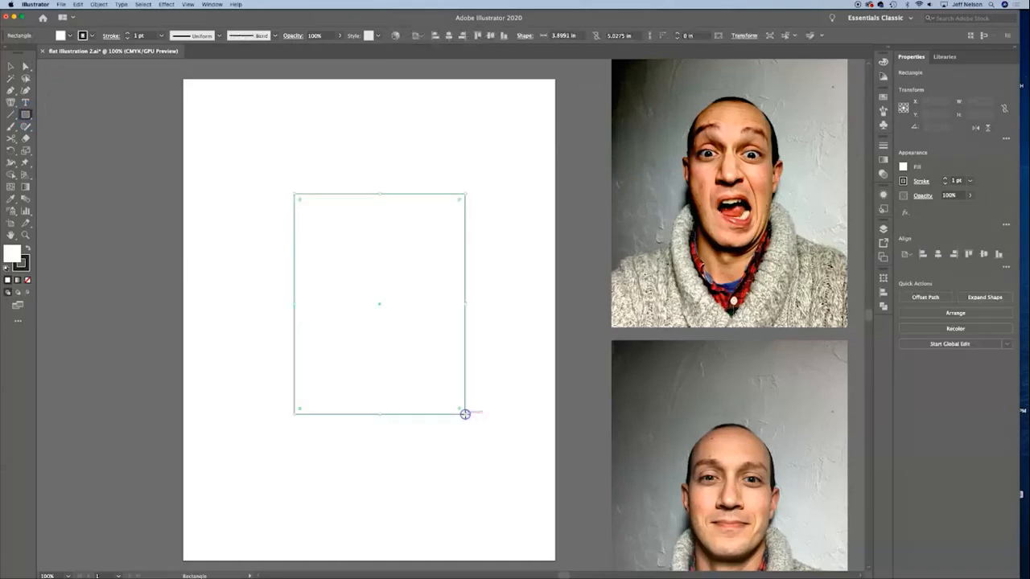
Step: Round the rectangle's two top corners to a radius of about 1.95 in so they form a full arch
click(27, 67)
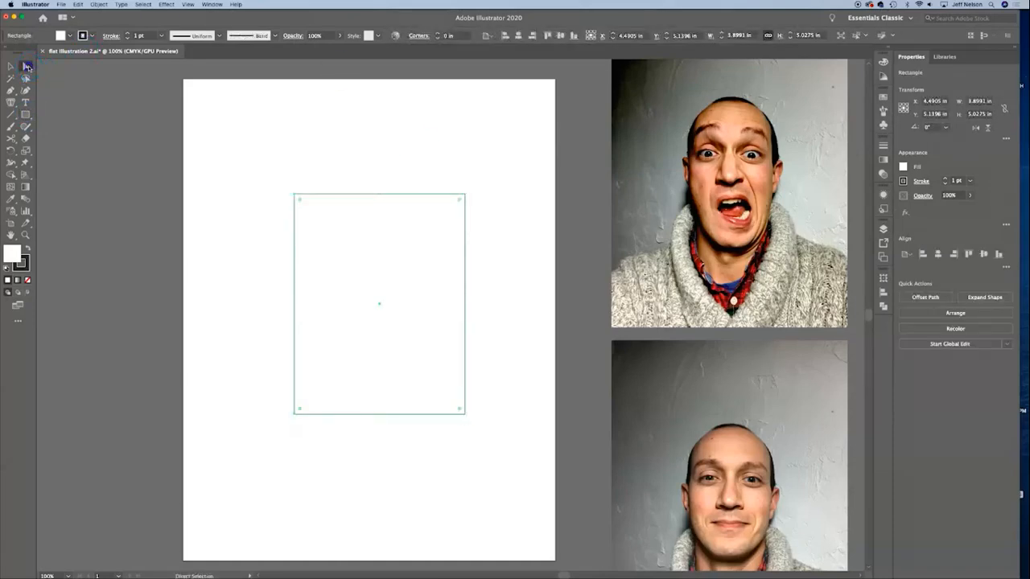
click(322, 173)
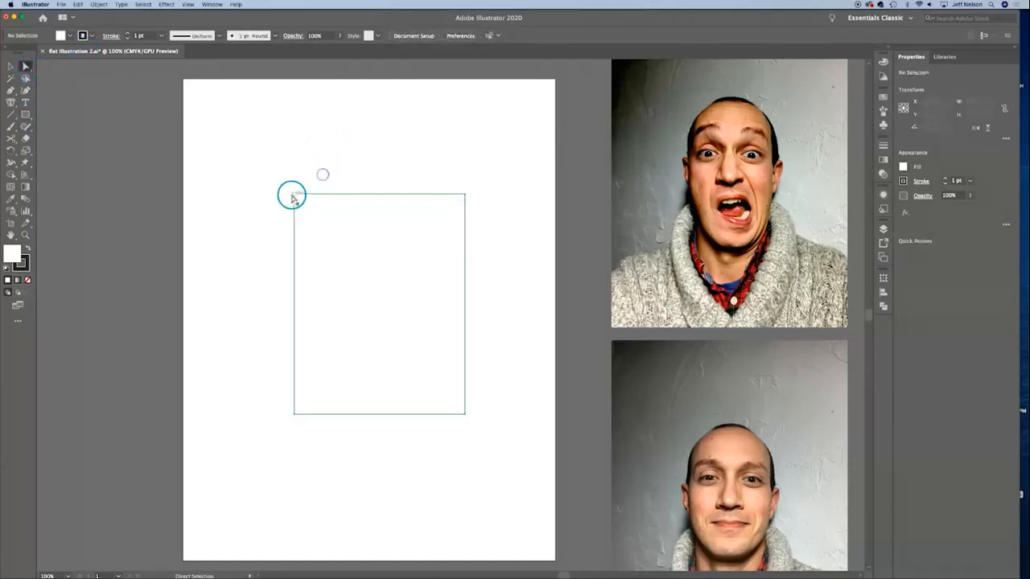
click(294, 194)
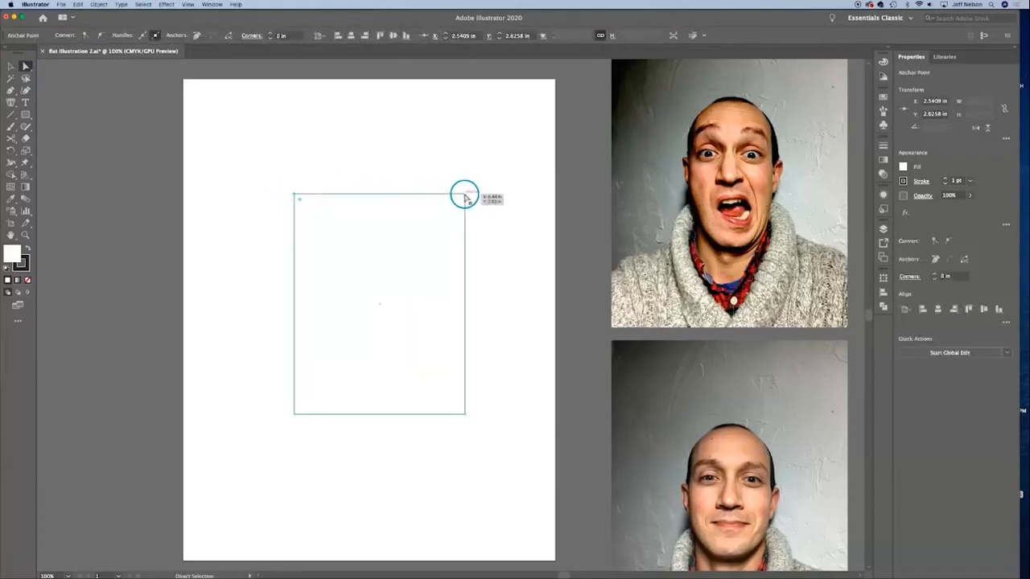
shift+click(465, 195)
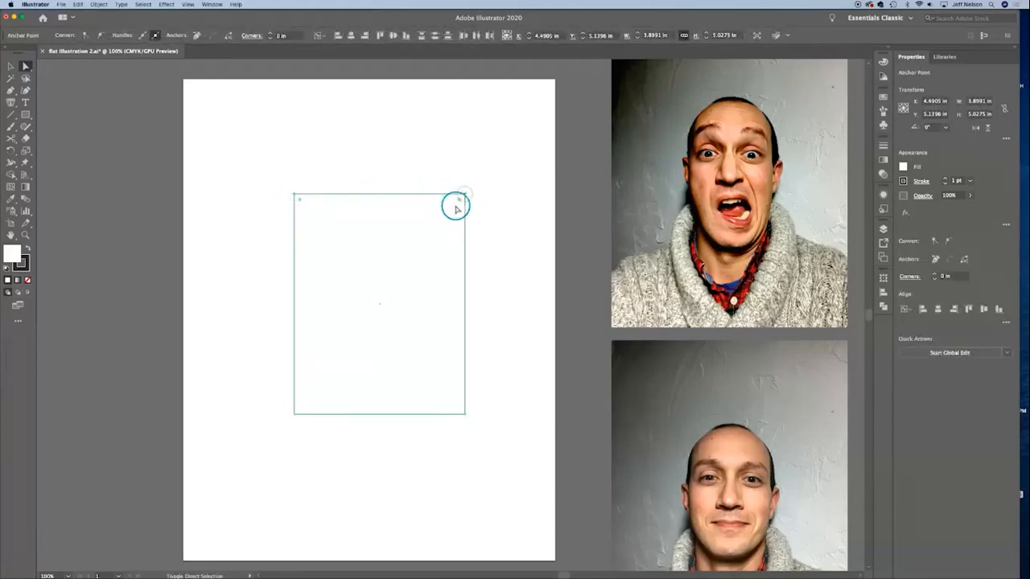
drag(460, 199, 375, 331)
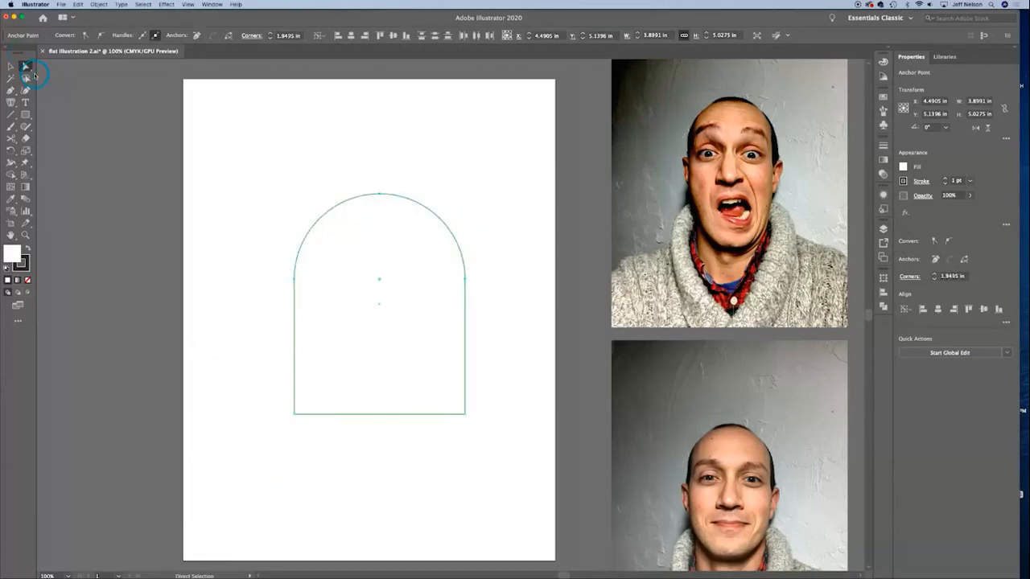
Step: Extend the arched shape downward by its bottom edge to a height of about 6.8 in
click(410, 455)
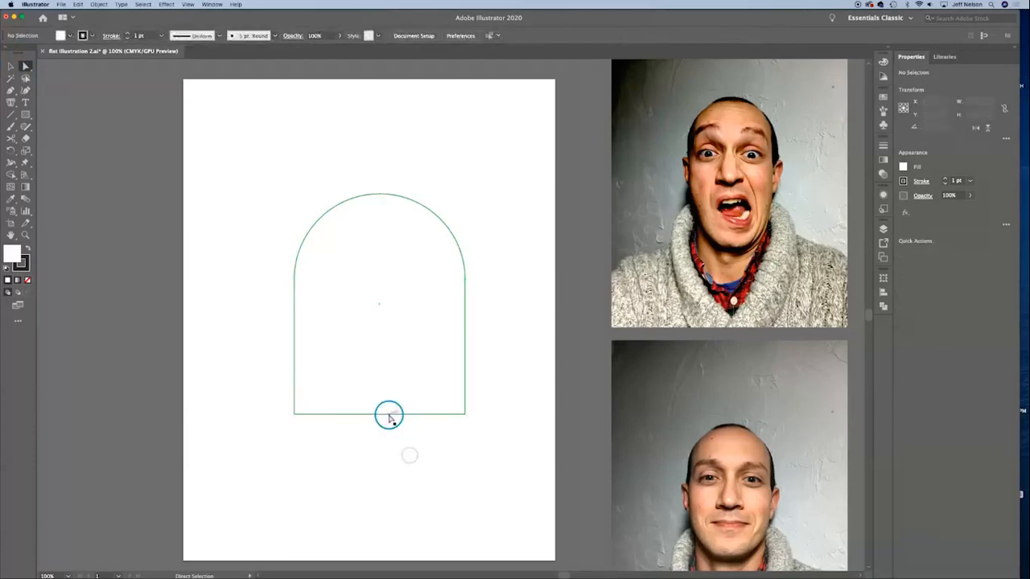
drag(389, 415, 390, 492)
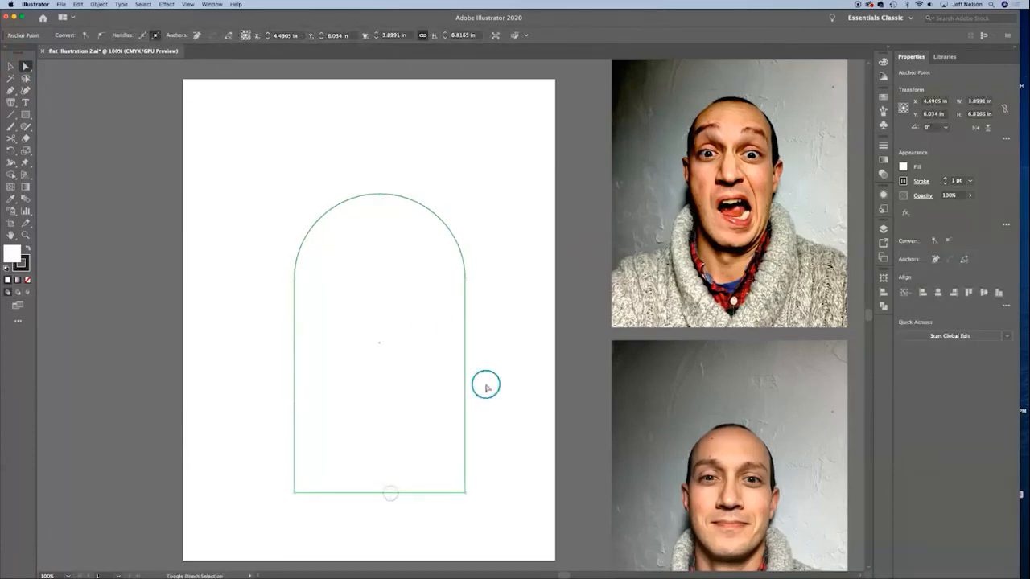
click(516, 407)
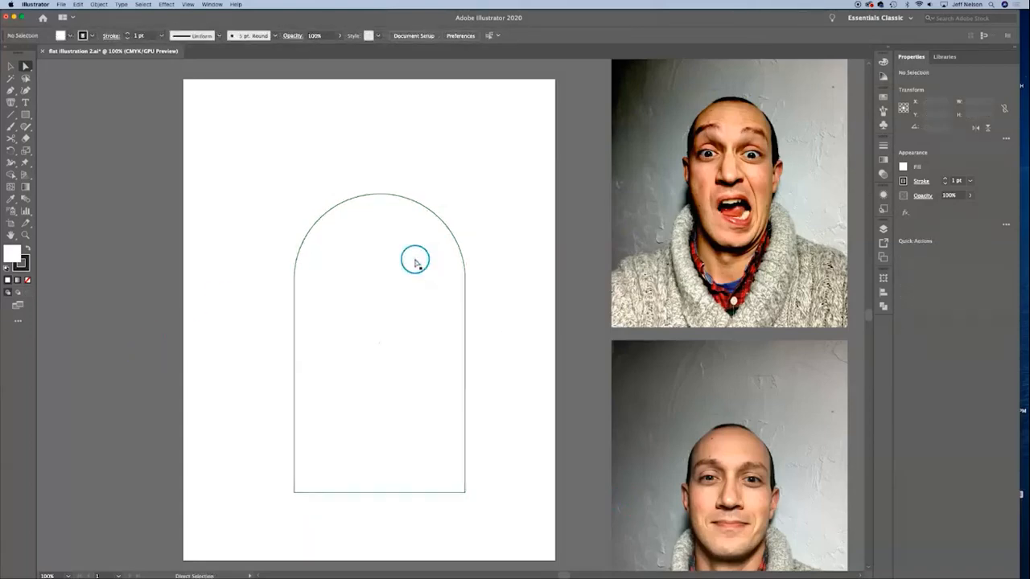
click(456, 248)
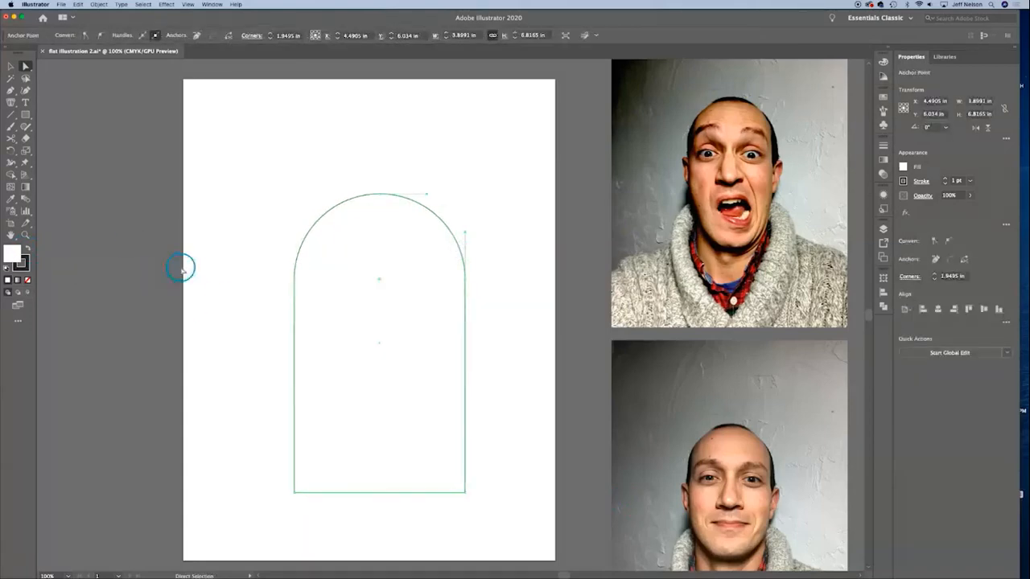
click(180, 268)
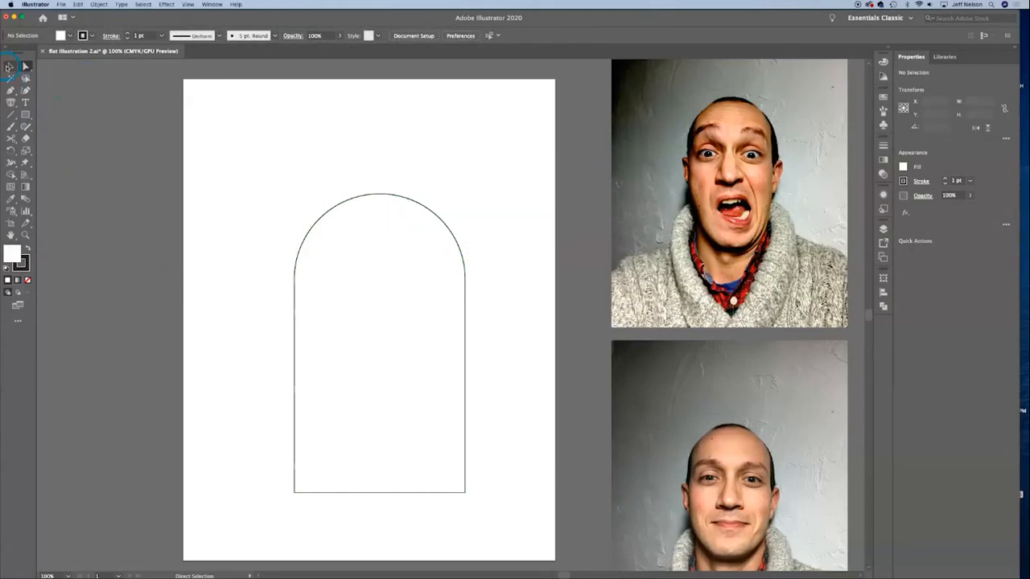
Step: Fill the arched shape with a pale yellow-beige picked in the Color Picker
click(8, 66)
click(391, 274)
double_click(13, 252)
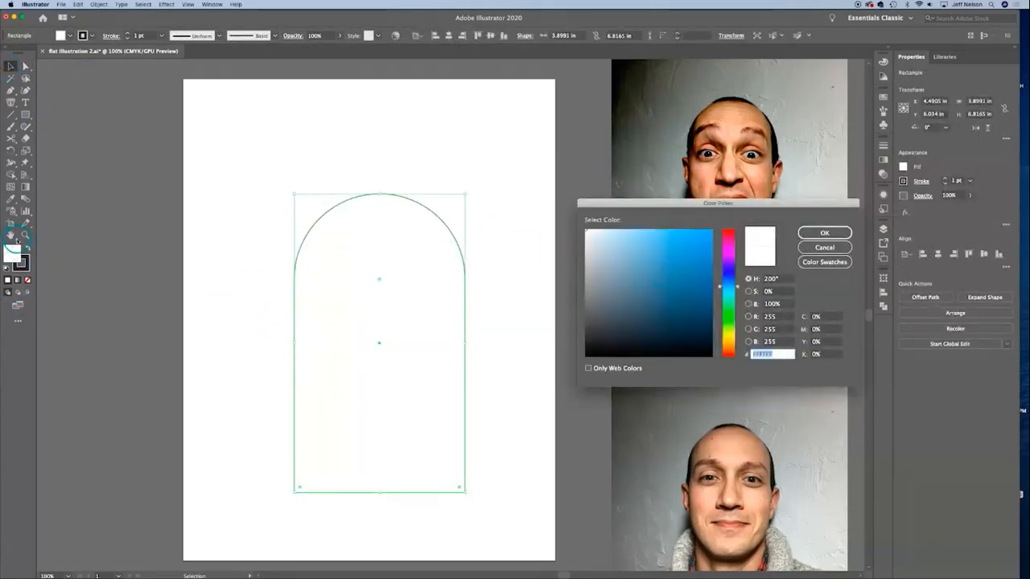
drag(676, 306, 636, 313)
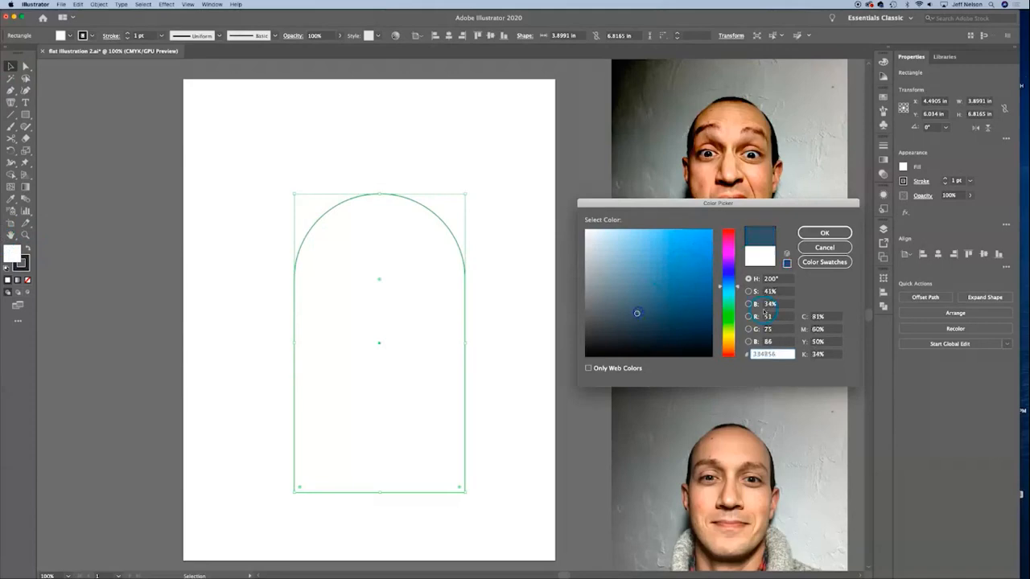
click(728, 339)
drag(630, 278, 614, 248)
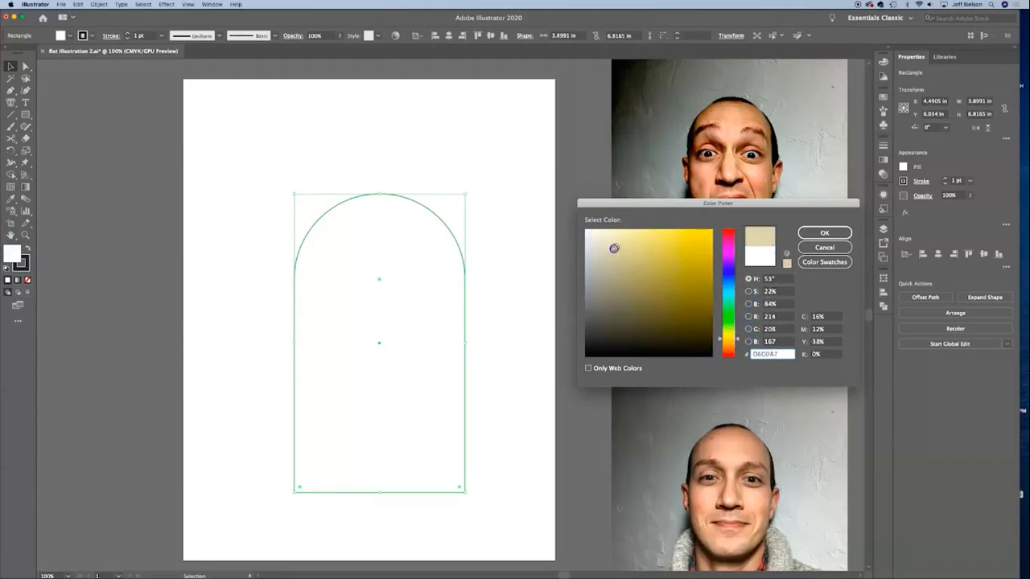
key(Return)
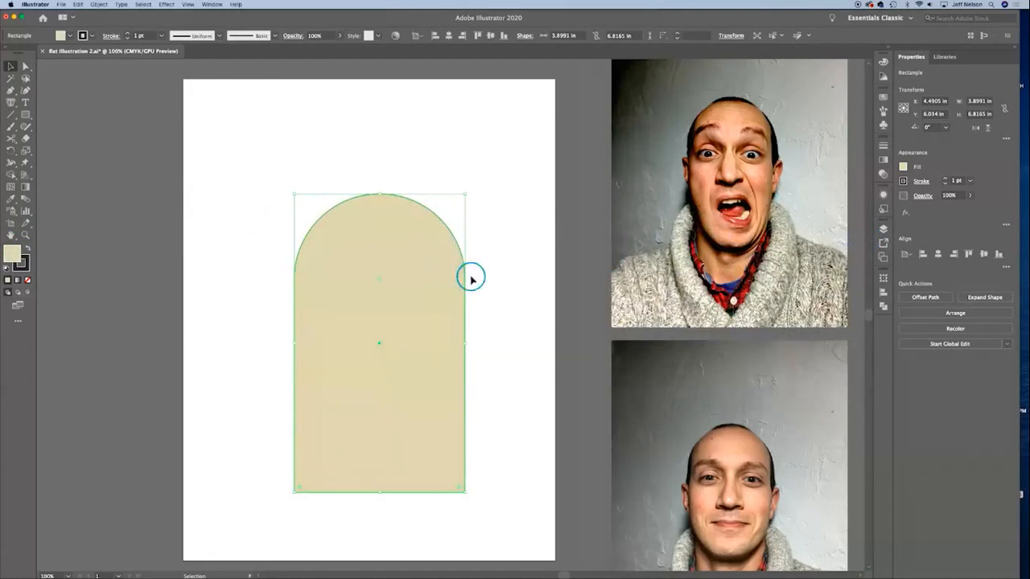
Step: Recolor the arched shape with the Eyedropper, trying skin tones between the upper photo's eyes and settling on a light peach from the lower photo's face
key(i)
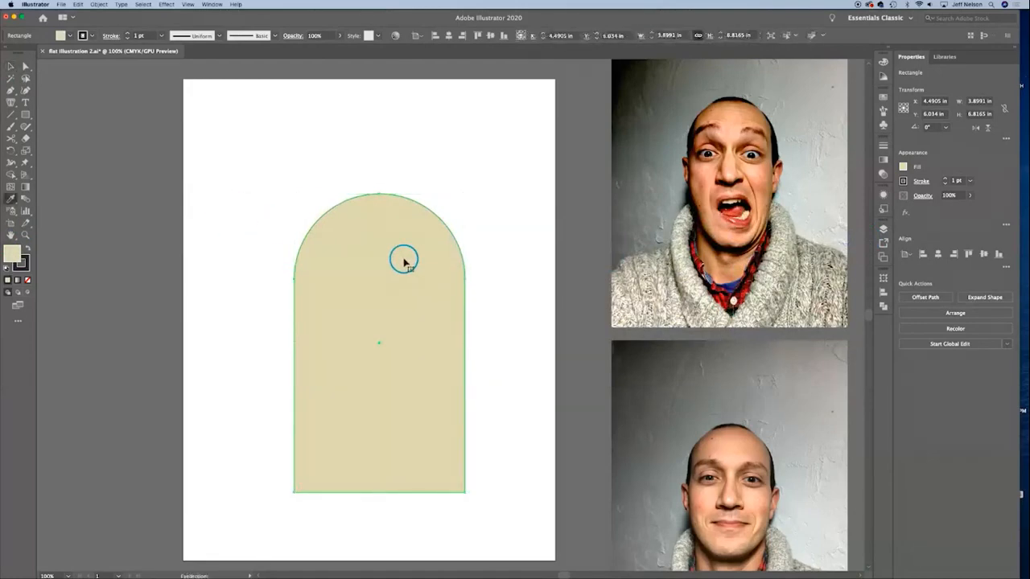
click(733, 134)
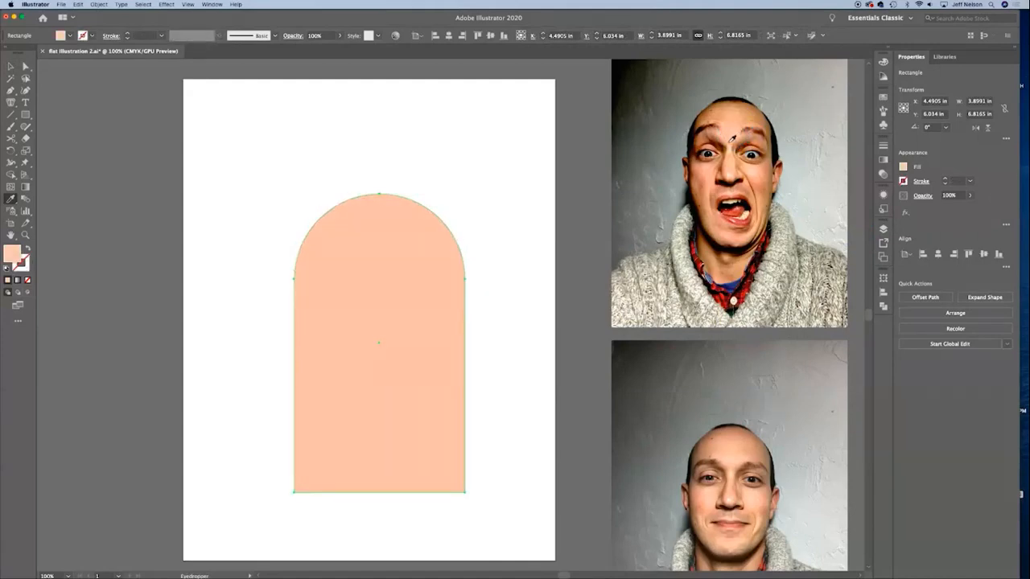
click(729, 151)
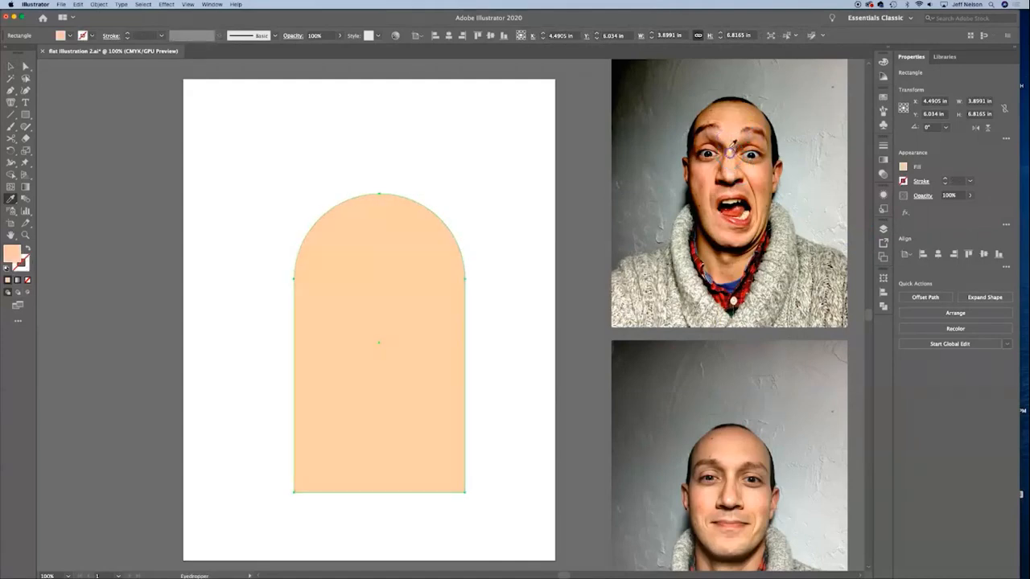
click(726, 149)
click(728, 153)
click(731, 152)
click(731, 152)
click(714, 493)
click(710, 497)
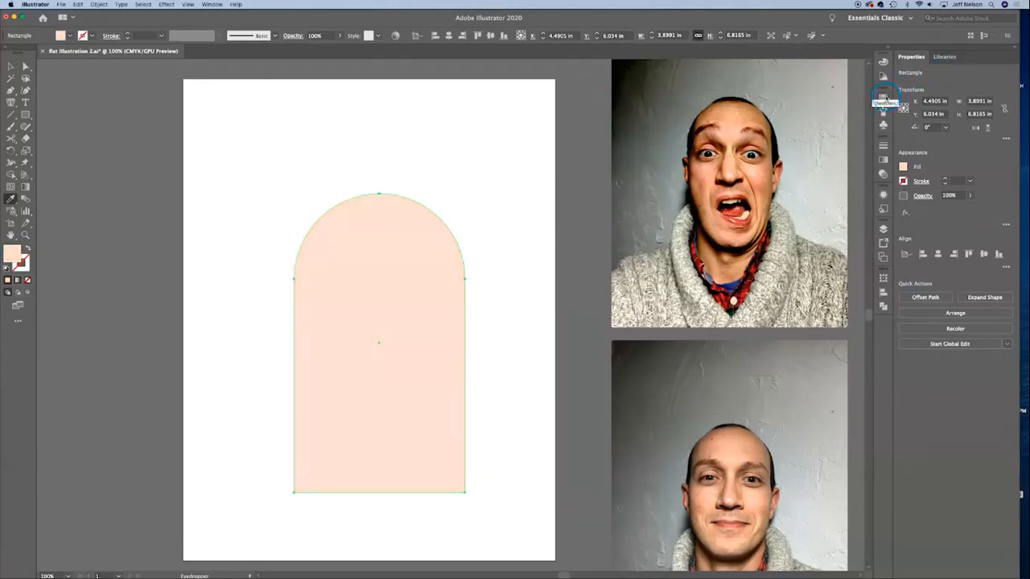
Step: Apply the Analogous 2 harmony rule in the Color Guide and save its colors as swatches, then show the Swatches
click(884, 77)
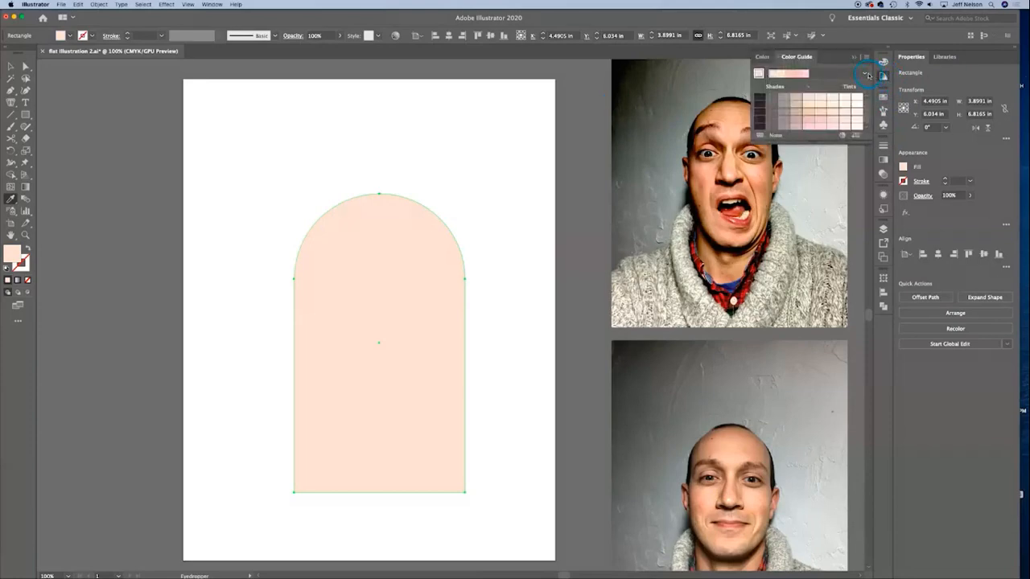
click(867, 75)
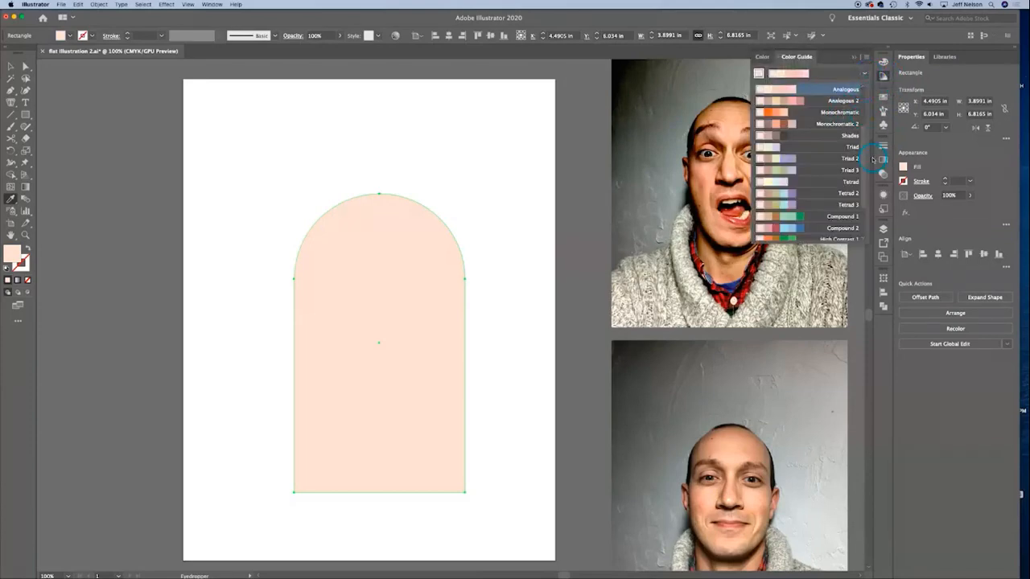
drag(864, 156, 866, 100)
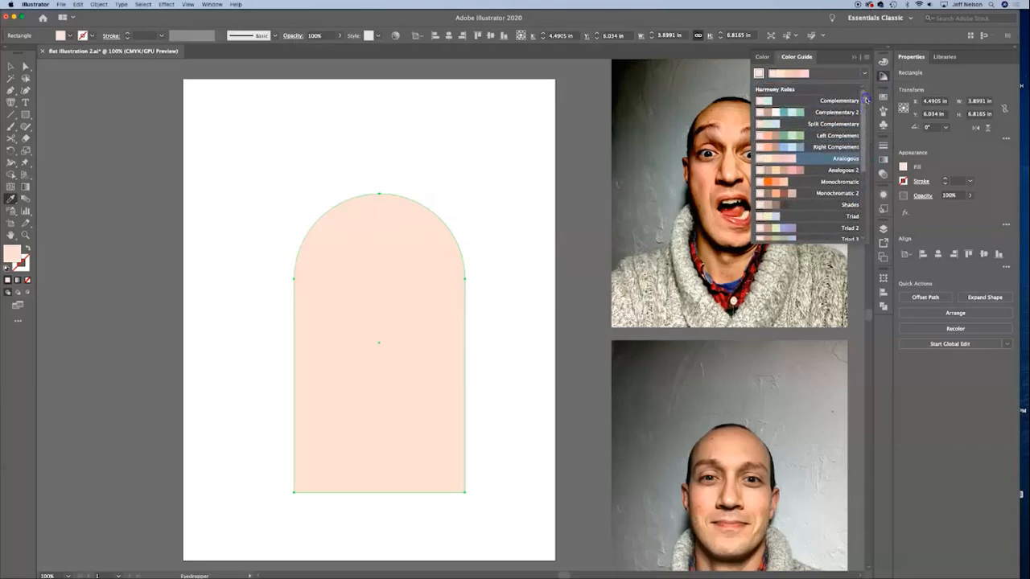
click(847, 169)
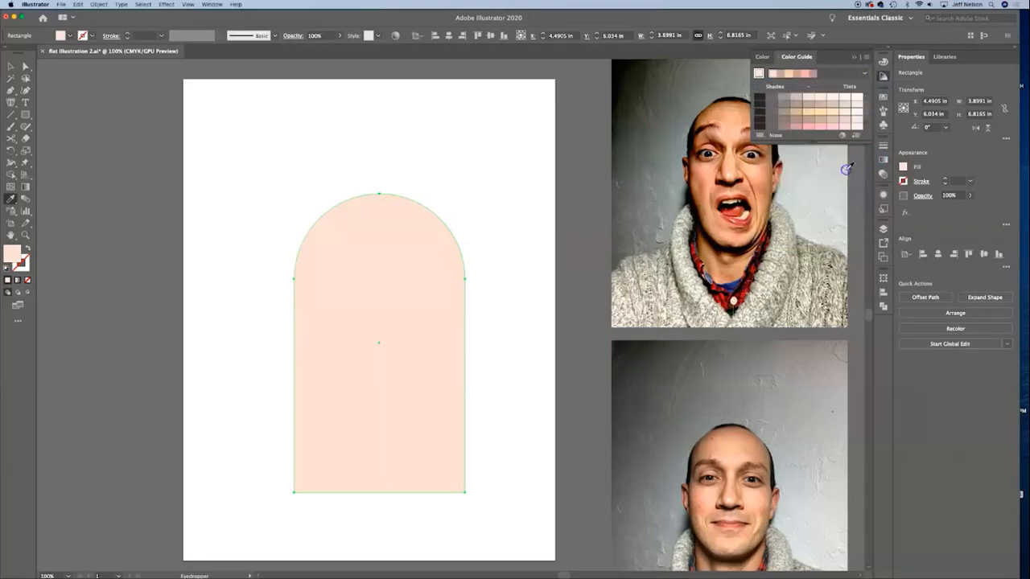
click(866, 59)
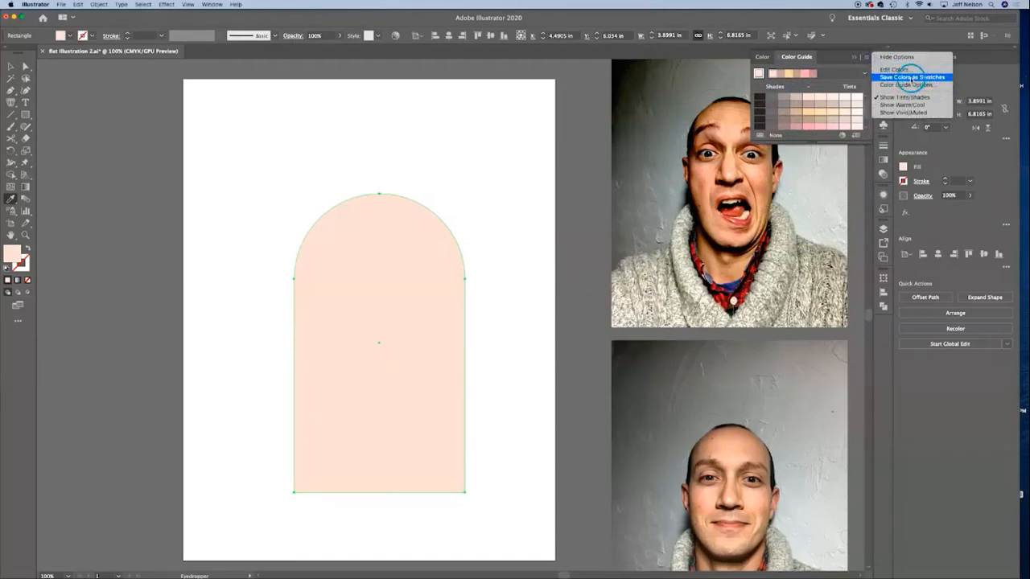
click(914, 76)
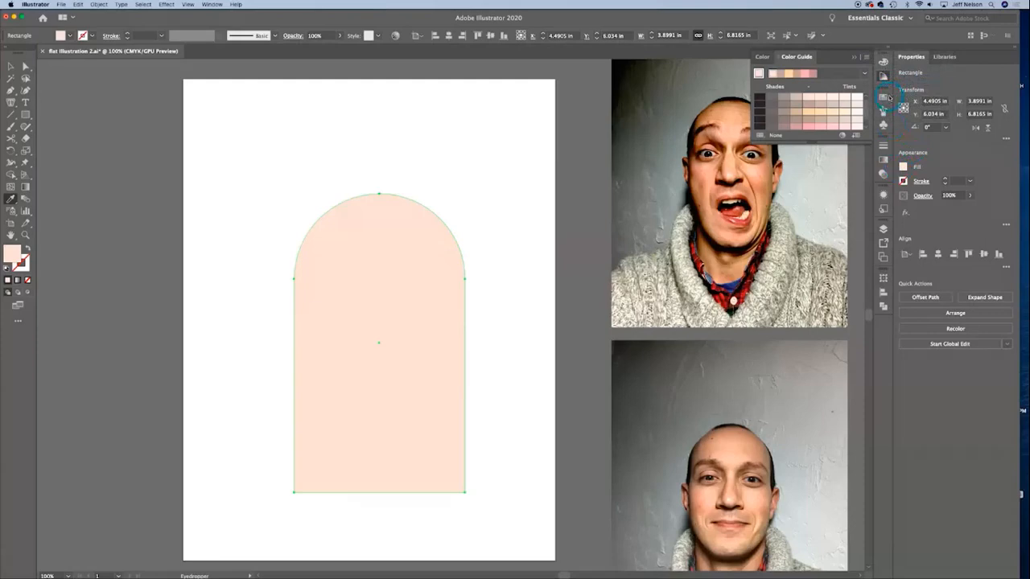
click(885, 96)
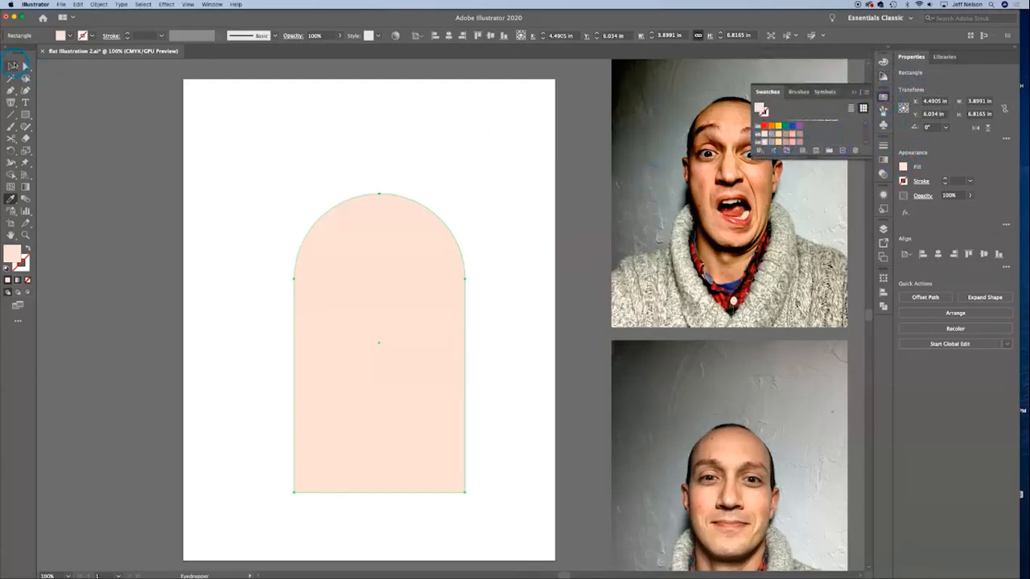
Step: Move the arched shape to the artboard's upper-left area and scale it down to about 1.9 by 3.3 in
click(13, 65)
click(137, 255)
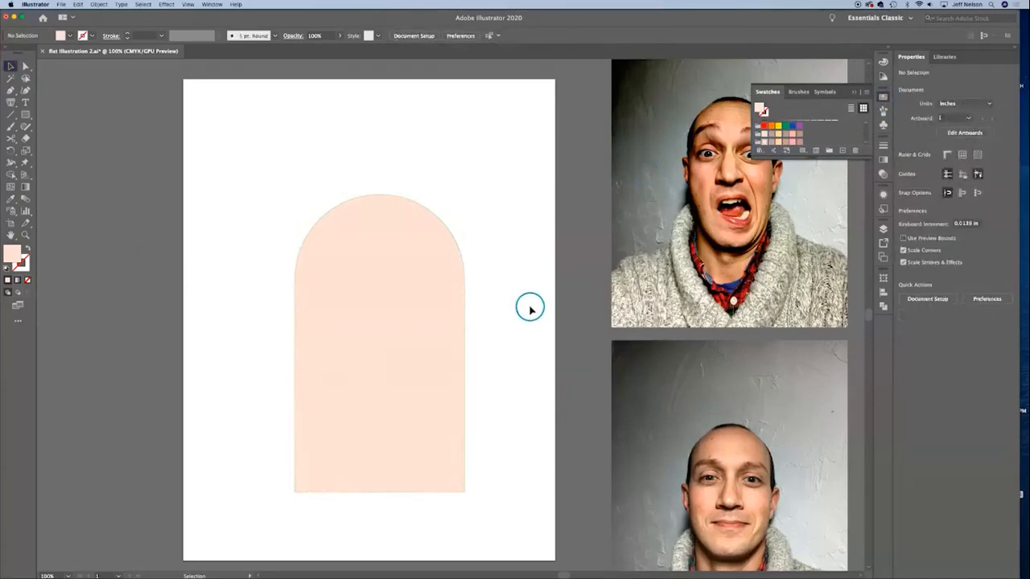
drag(371, 310, 302, 216)
drag(395, 395, 308, 290)
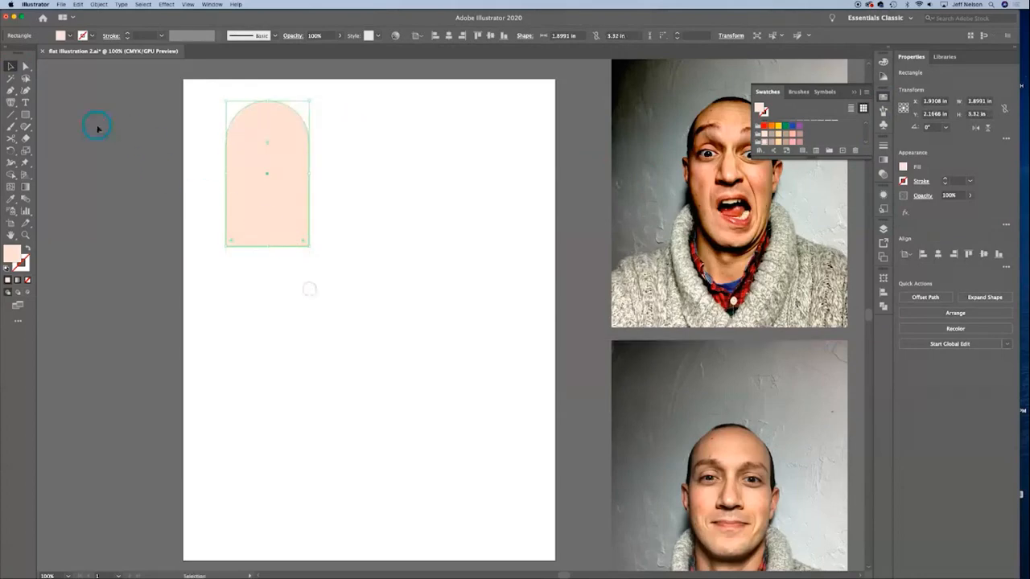
Step: Draw an ellipse about 3.8 by 5.0 in on the lower part of the artboard
drag(25, 114, 86, 138)
drag(338, 304, 506, 522)
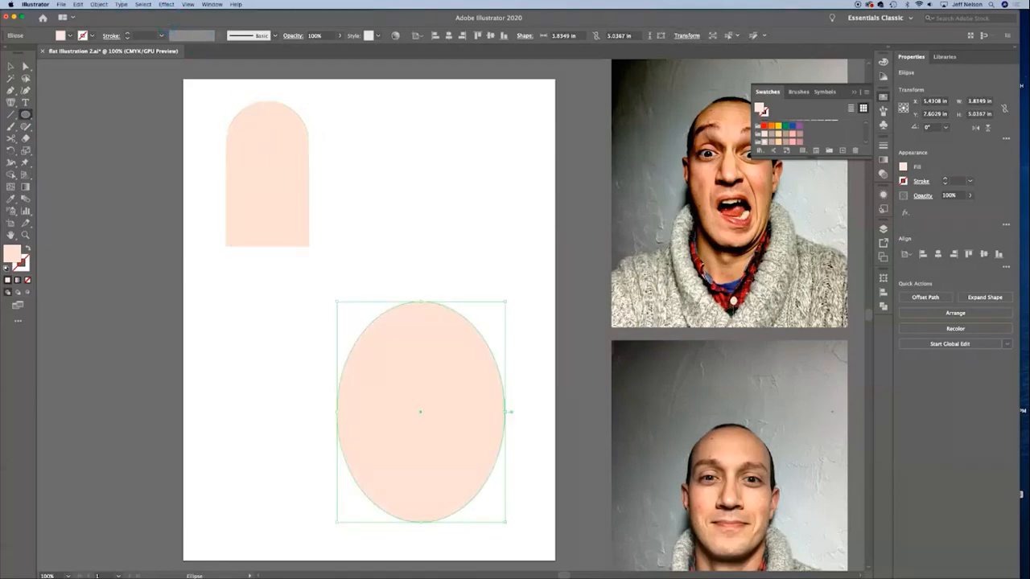
Step: Try an Arc envelope warp on the ellipse, varying its orientation, bend and horizontal distortion
click(99, 5)
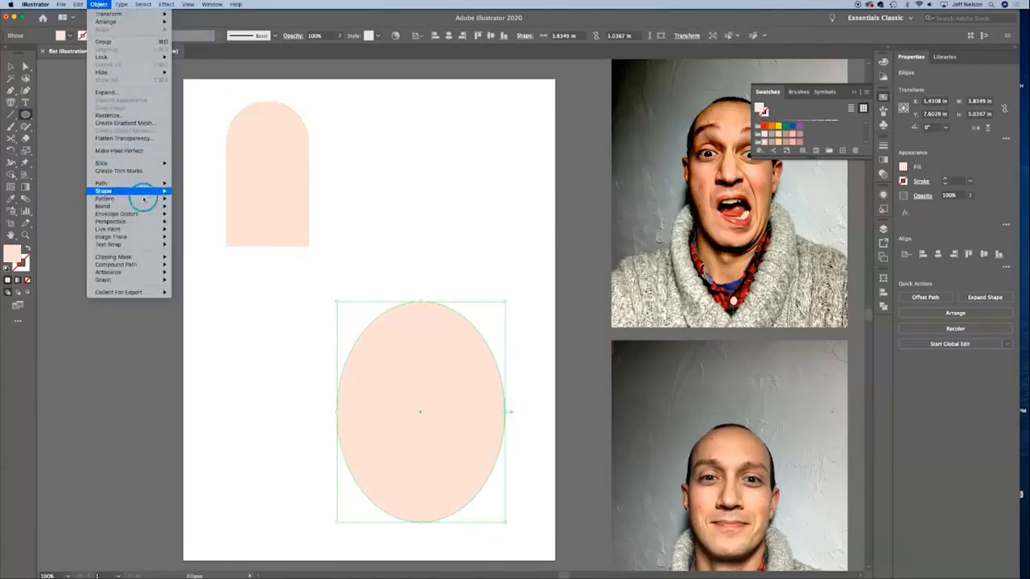
mouse_move(143, 214)
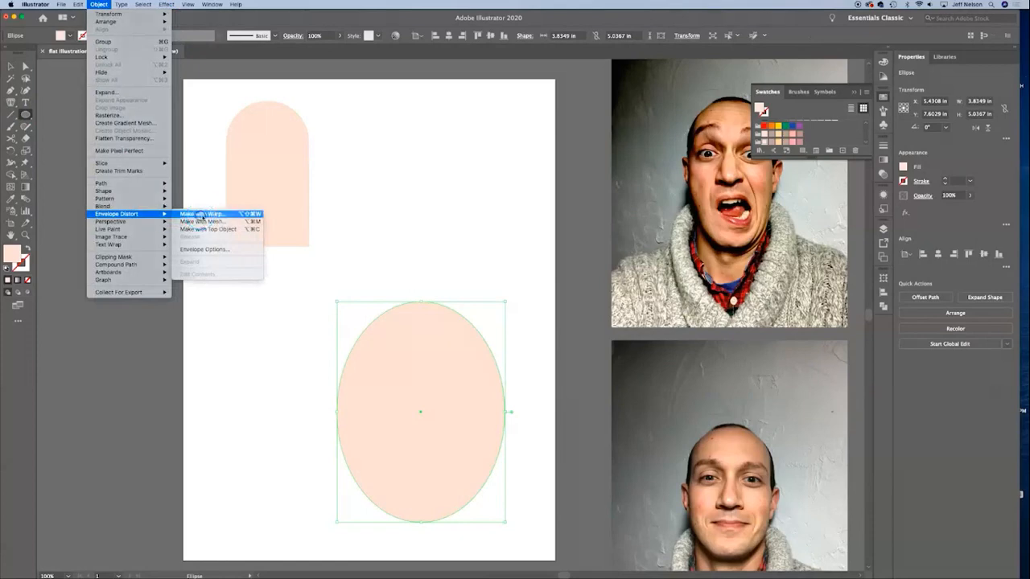
click(201, 214)
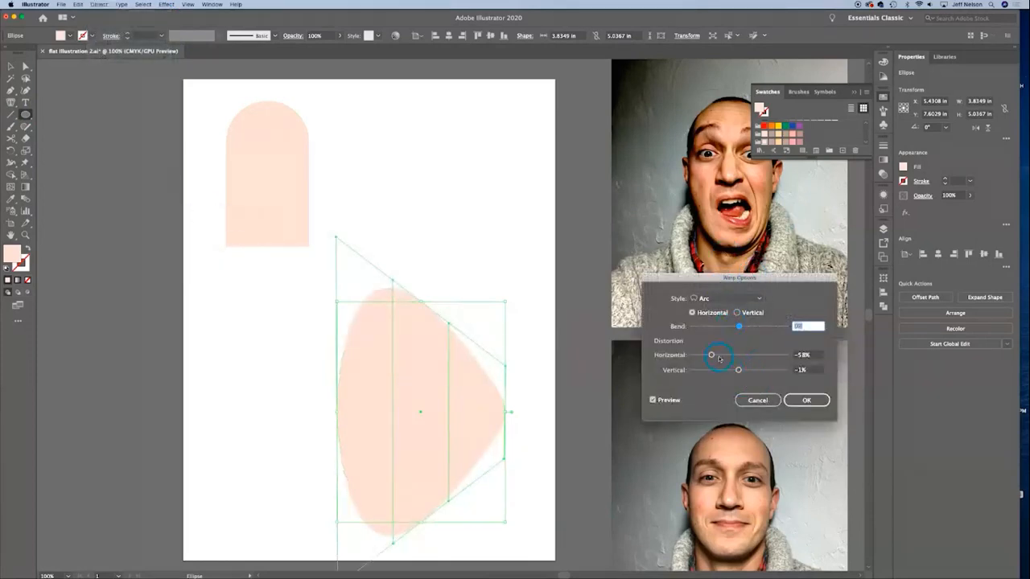
drag(720, 359, 742, 355)
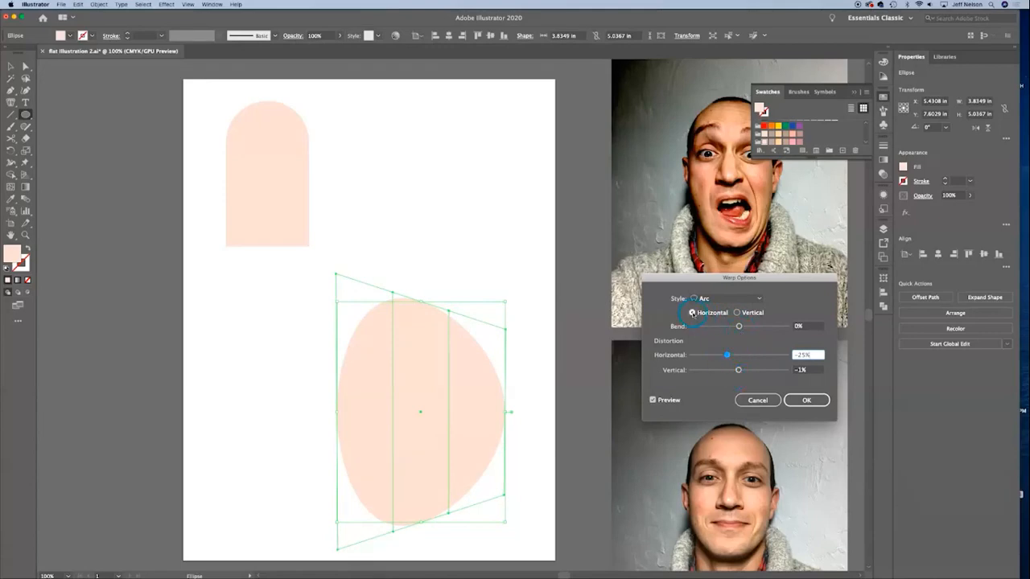
drag(726, 355, 750, 326)
click(737, 313)
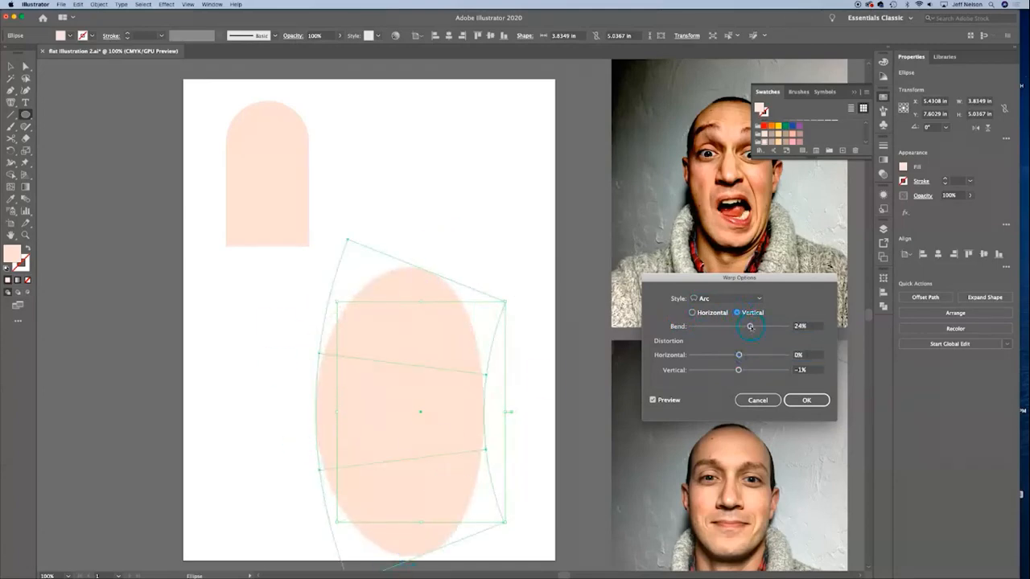
click(692, 312)
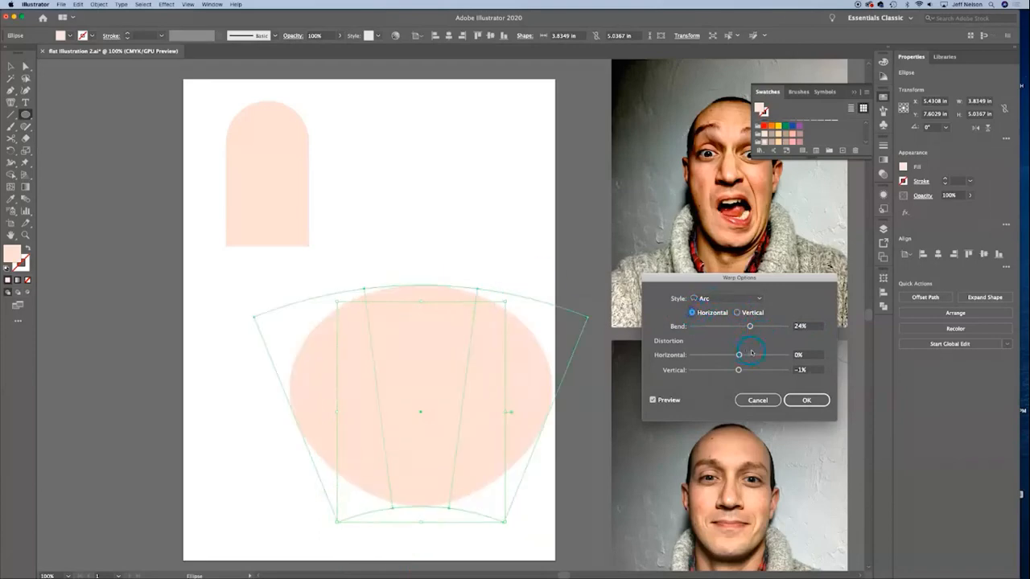
drag(750, 326, 720, 355)
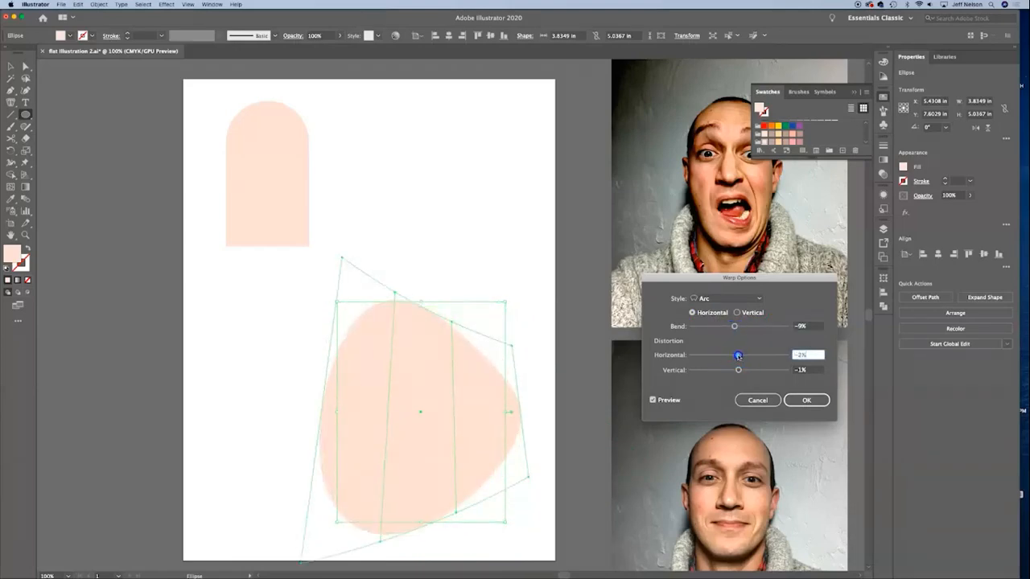
Step: Warp the ellipse with the Arc Lower style at 14% bend and expand the envelope distortion
click(748, 298)
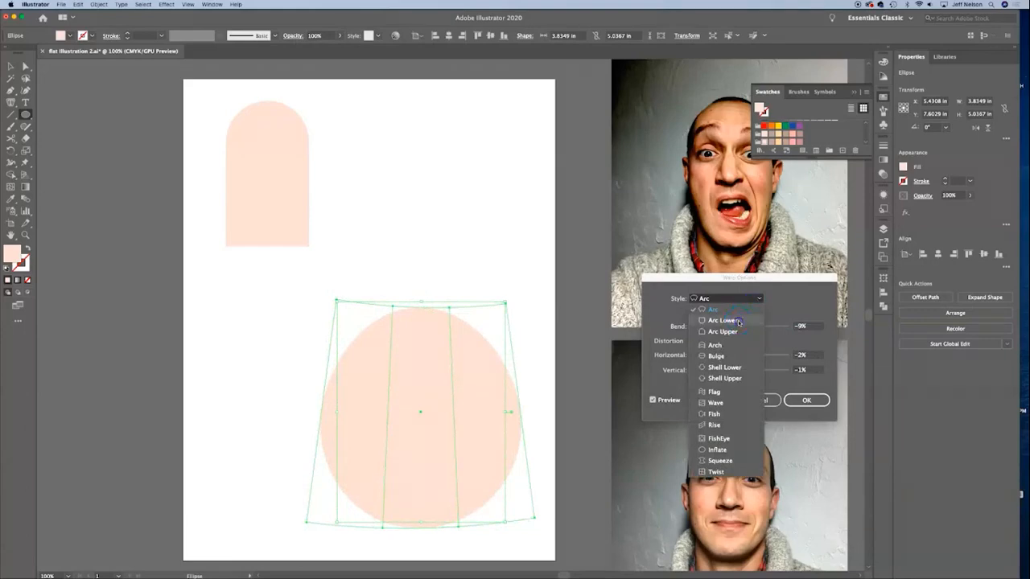
click(739, 321)
mouse_move(733, 326)
mouse_down()
mouse_move(723, 327)
mouse_move(757, 327)
mouse_move(745, 326)
mouse_up()
key(Return)
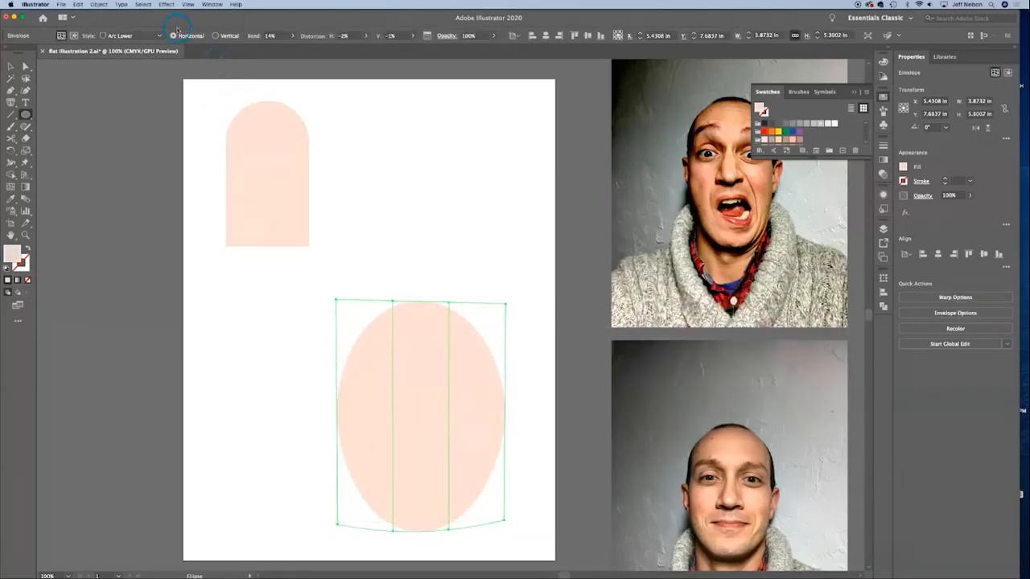
click(96, 5)
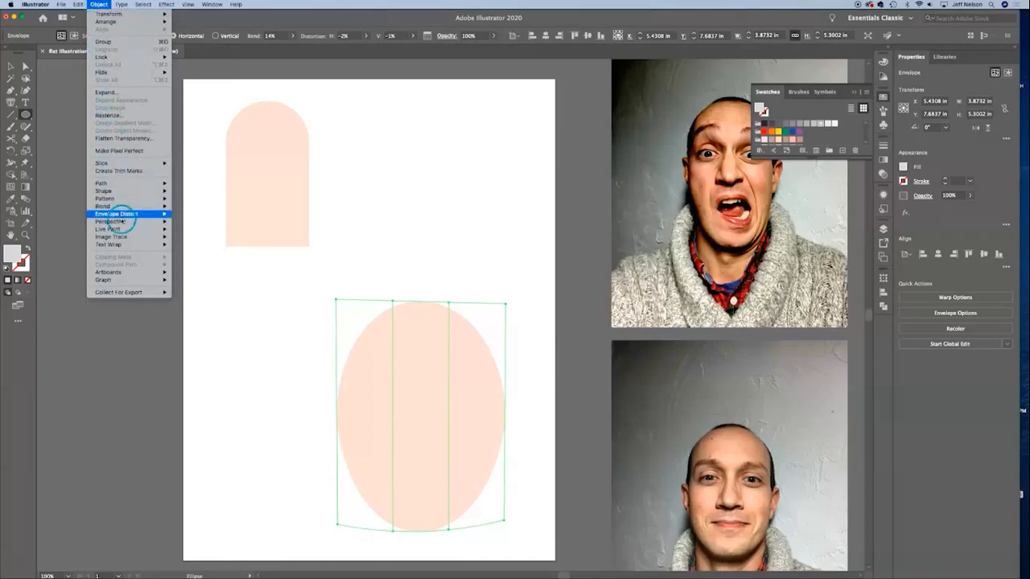
mouse_move(129, 214)
click(228, 264)
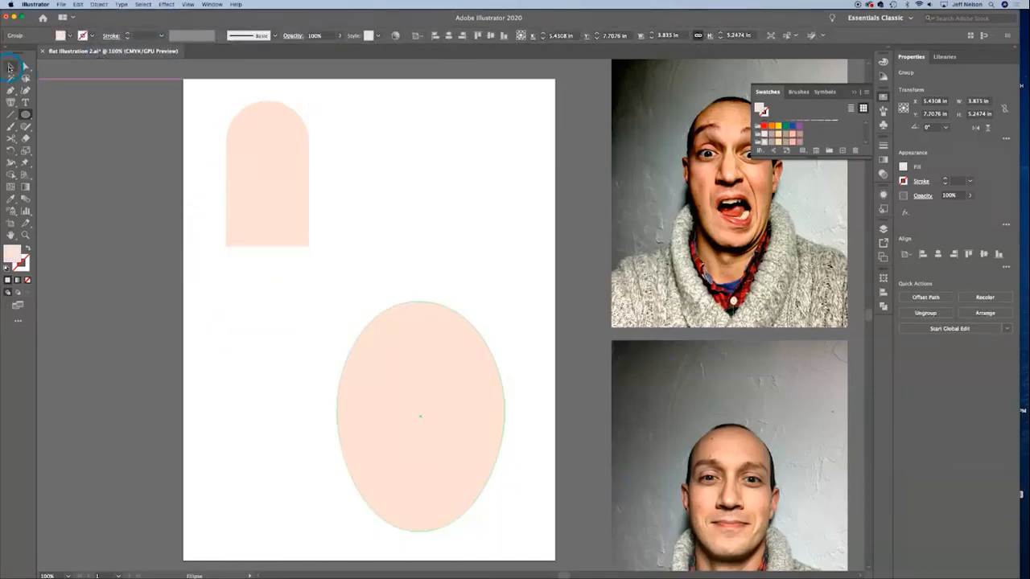
Step: Delete the egg-shaped ellipse and enlarge the arched shape to about 4.4 by 7.7 in
click(10, 67)
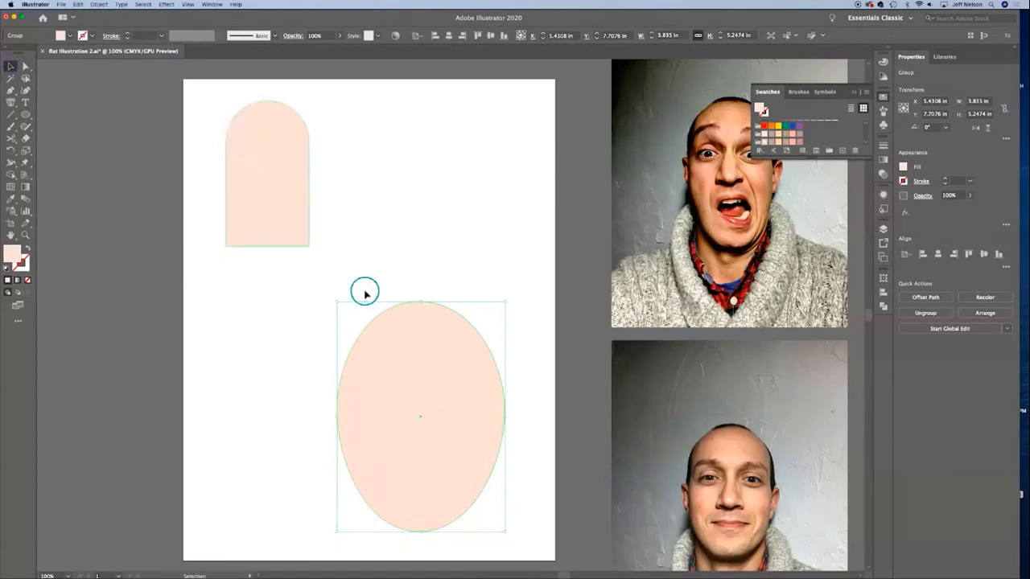
key(Delete)
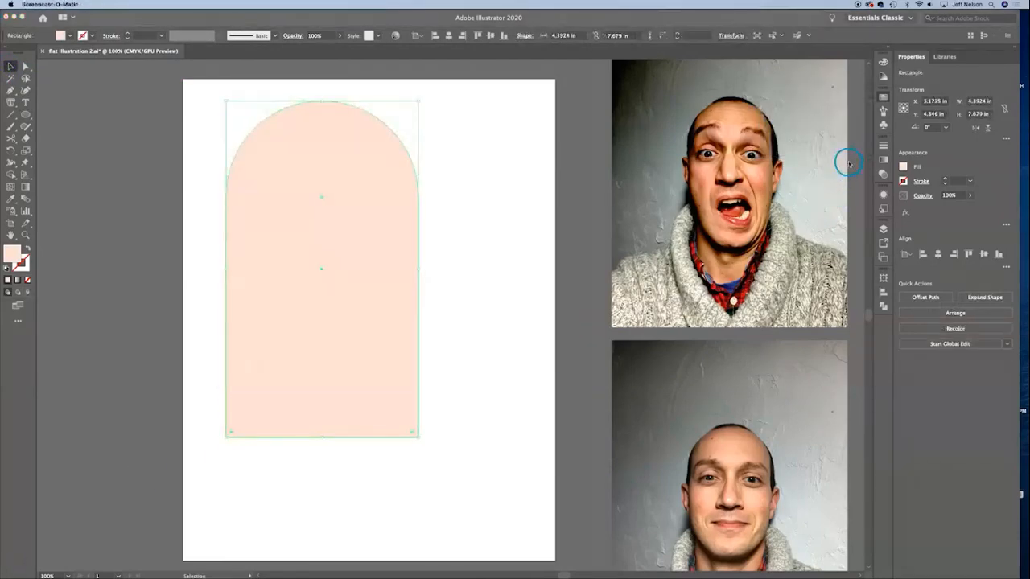
Step: Show the layers, try the lock on Layer 3, and move the arched shape to the middle of the artboard
click(888, 233)
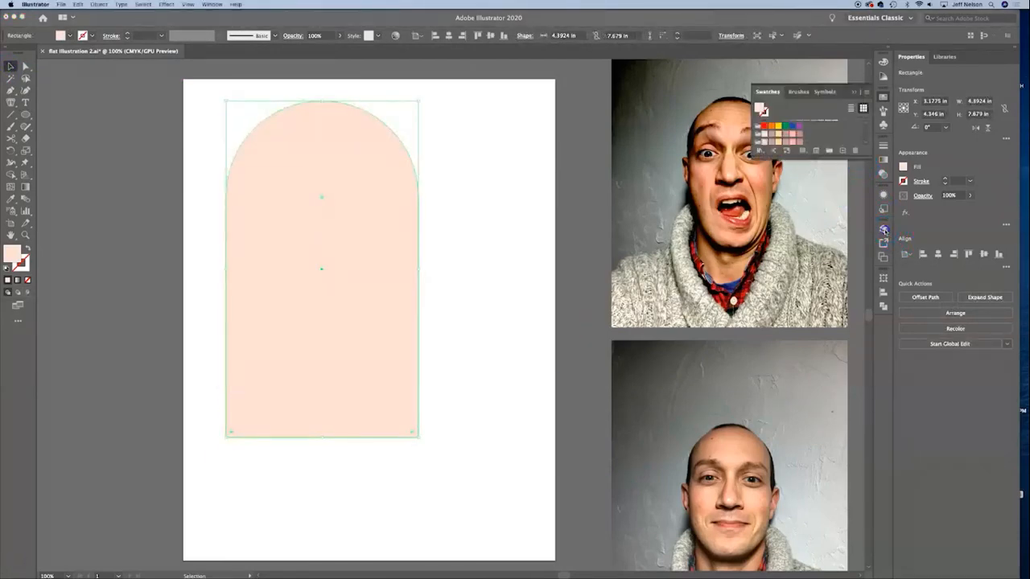
click(885, 232)
click(885, 232)
click(885, 232)
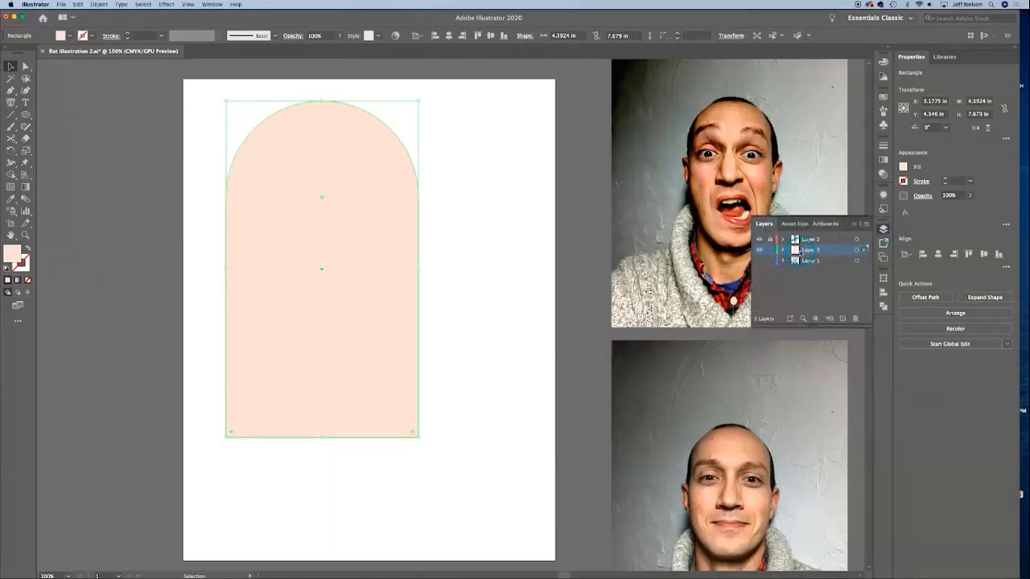
click(771, 250)
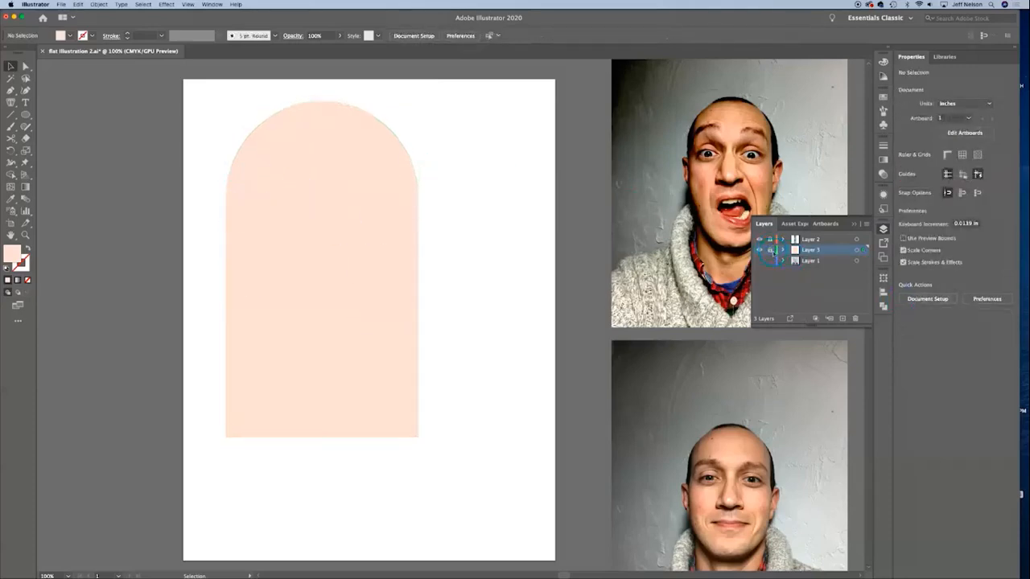
click(772, 250)
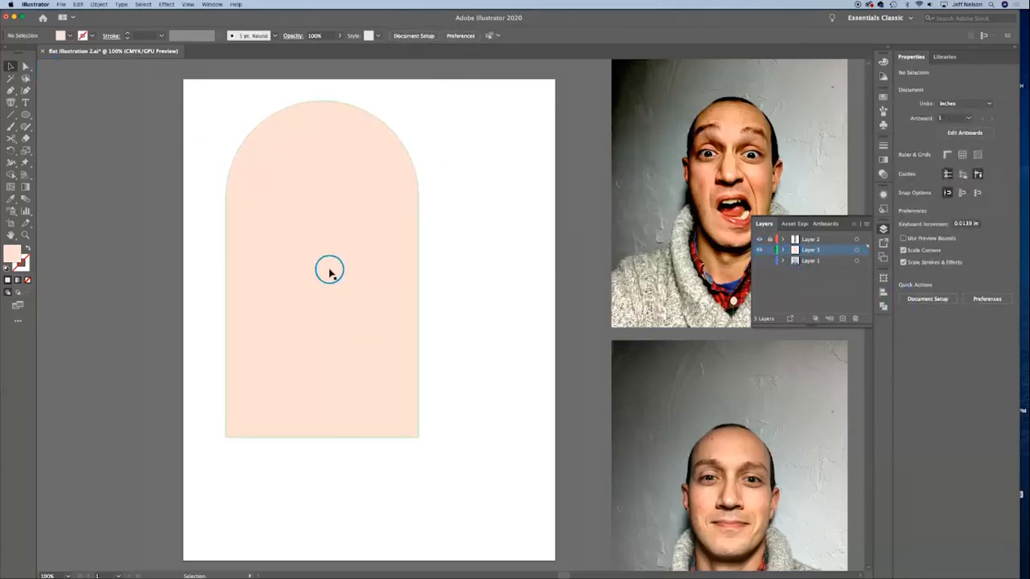
drag(322, 270, 362, 316)
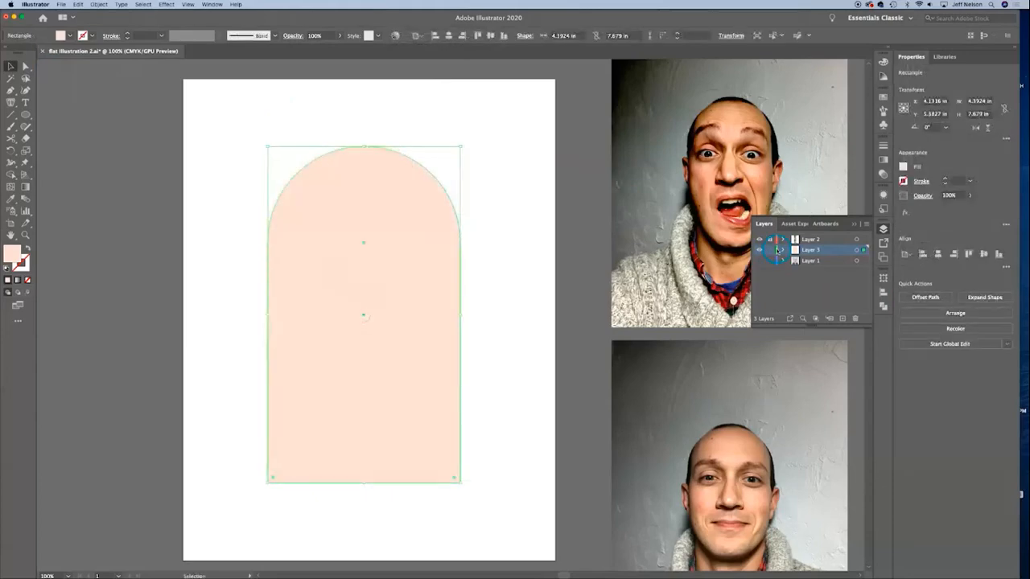
Step: Lock Layer 3 with the arched head shape and add a new layer above it
click(771, 251)
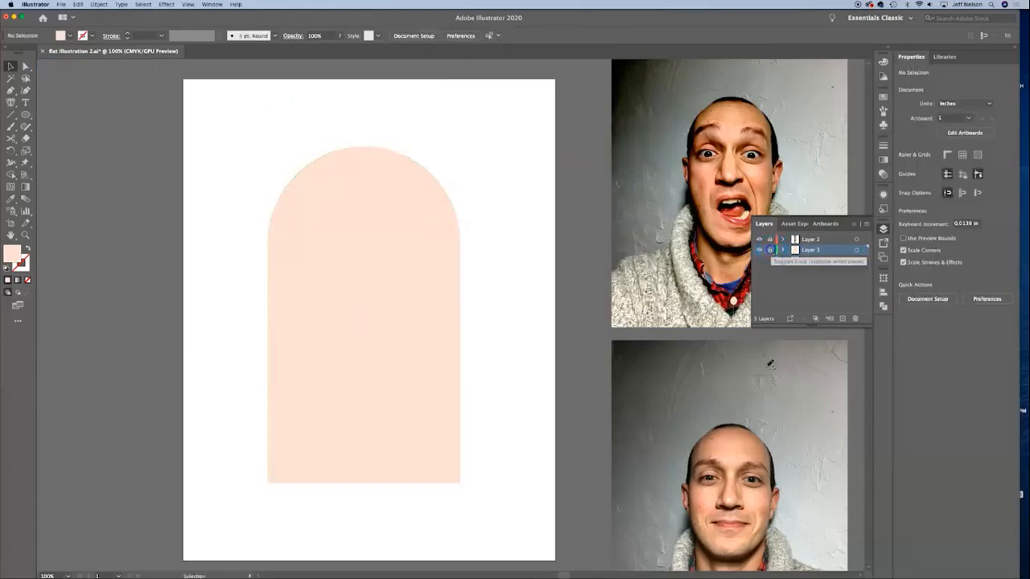
click(841, 319)
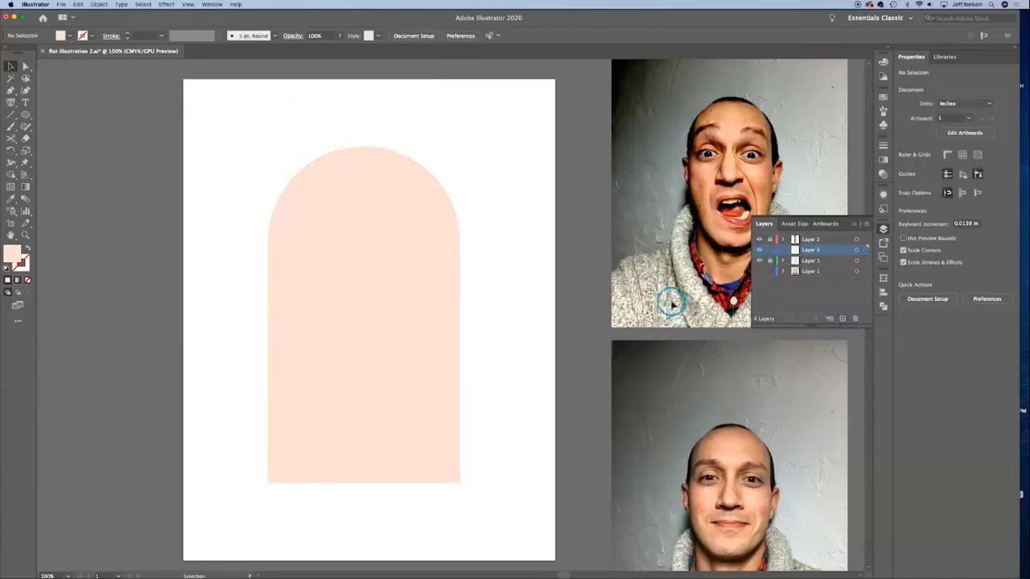
Step: Draw an eye circle about 0.88 in across on the left side of the head and fill it with off-white F2F2F2
drag(26, 114, 59, 139)
drag(293, 240, 332, 277)
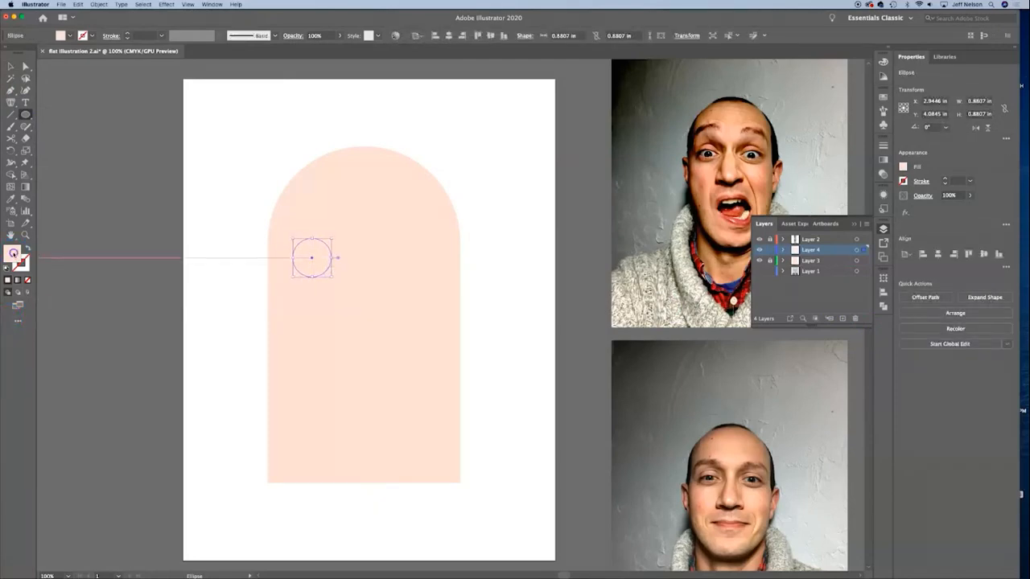
double_click(13, 254)
drag(603, 239, 586, 233)
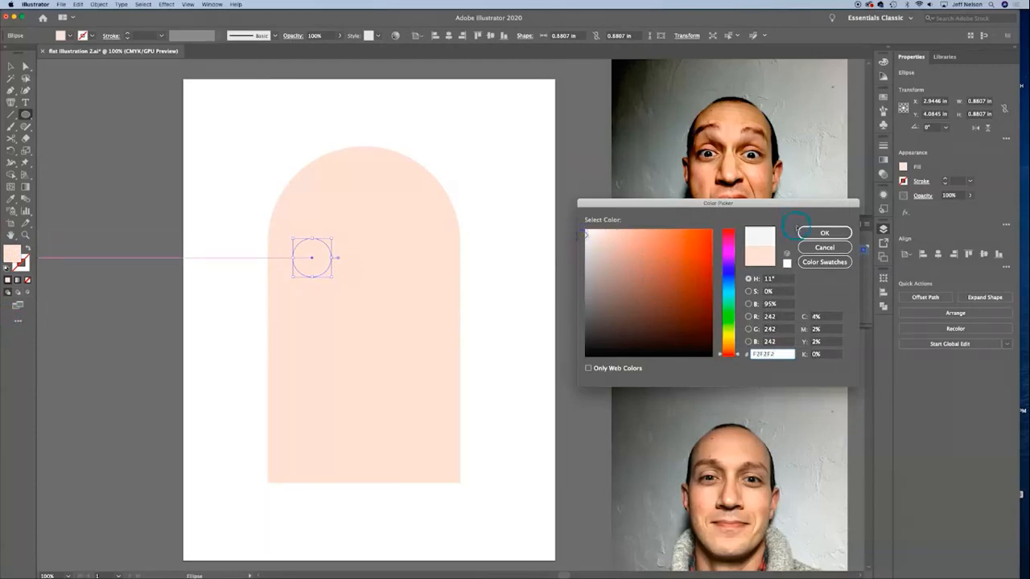
click(808, 232)
click(11, 66)
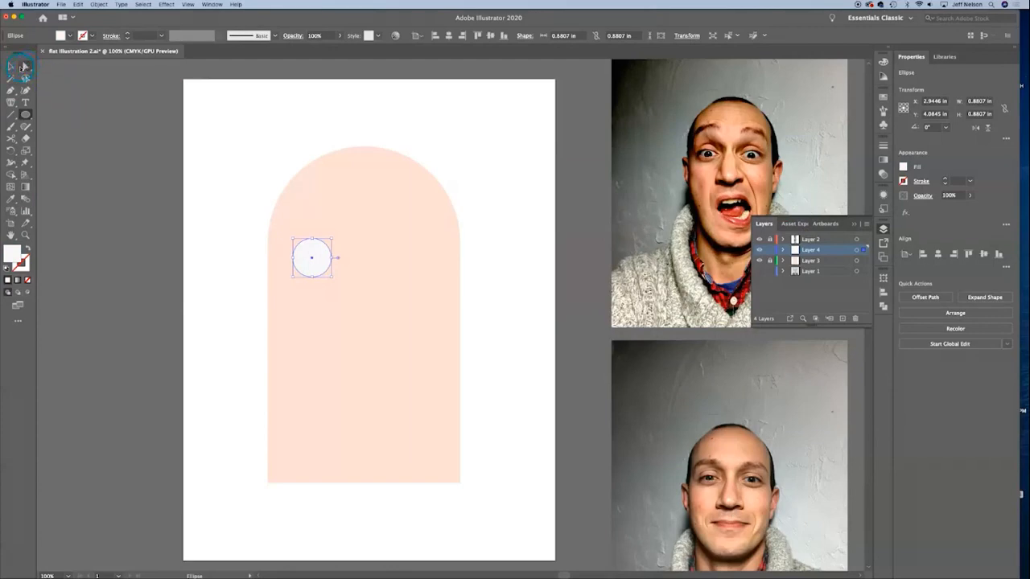
click(20, 66)
click(148, 170)
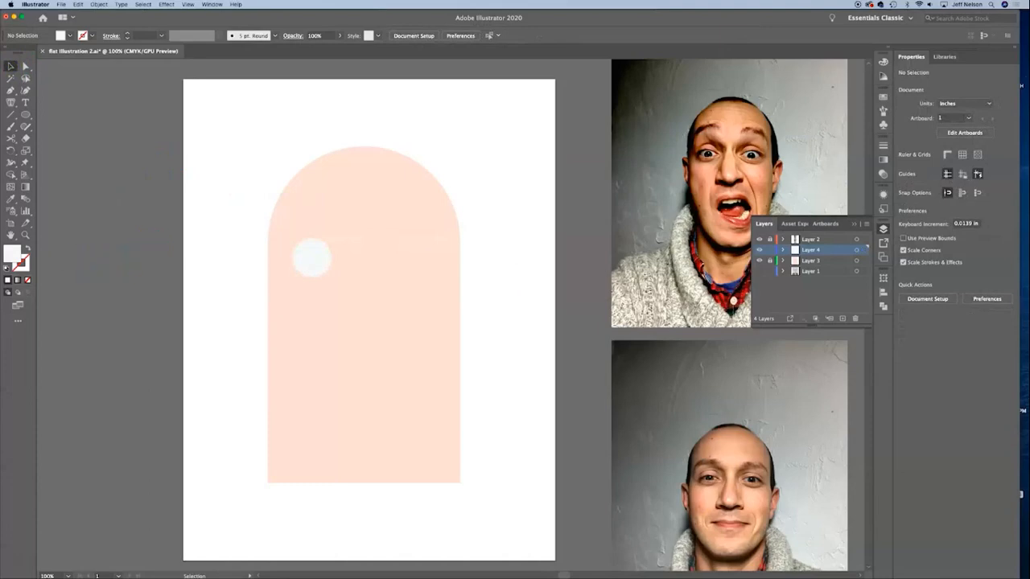
Step: Duplicate the white eye circle, placing the copy below and to the right so it overlaps the original
click(29, 257)
click(296, 254)
click(66, 74)
click(314, 259)
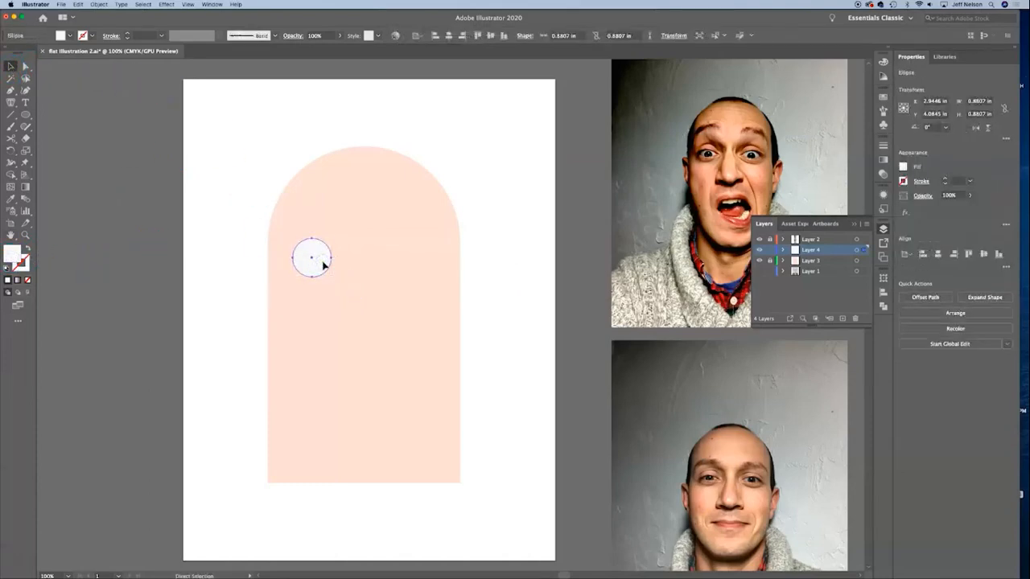
key(super+equal)
drag(324, 261, 553, 313)
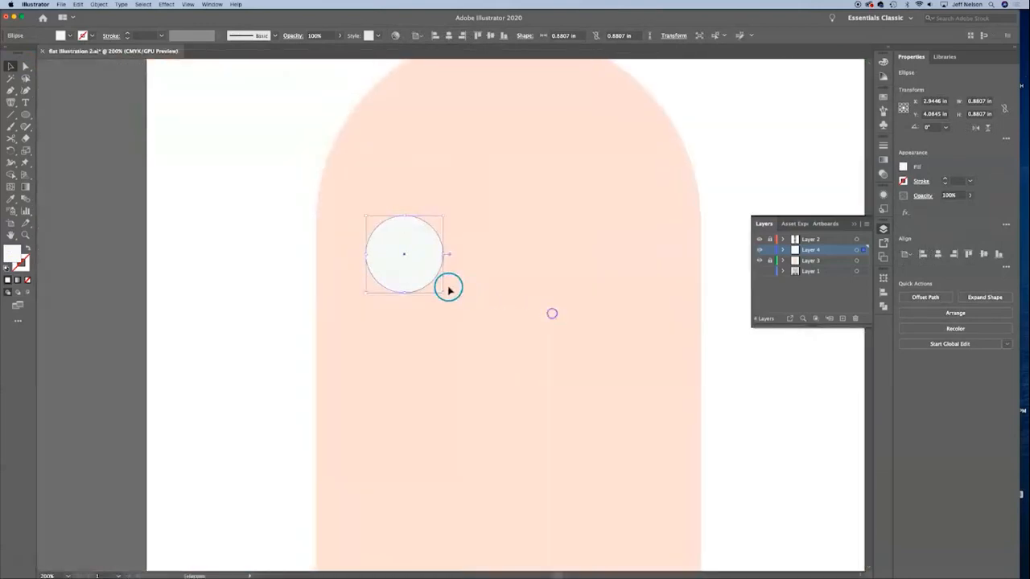
mouse_move(447, 289)
mouse_down()
mouse_move(405, 269)
mouse_move(453, 306)
mouse_up()
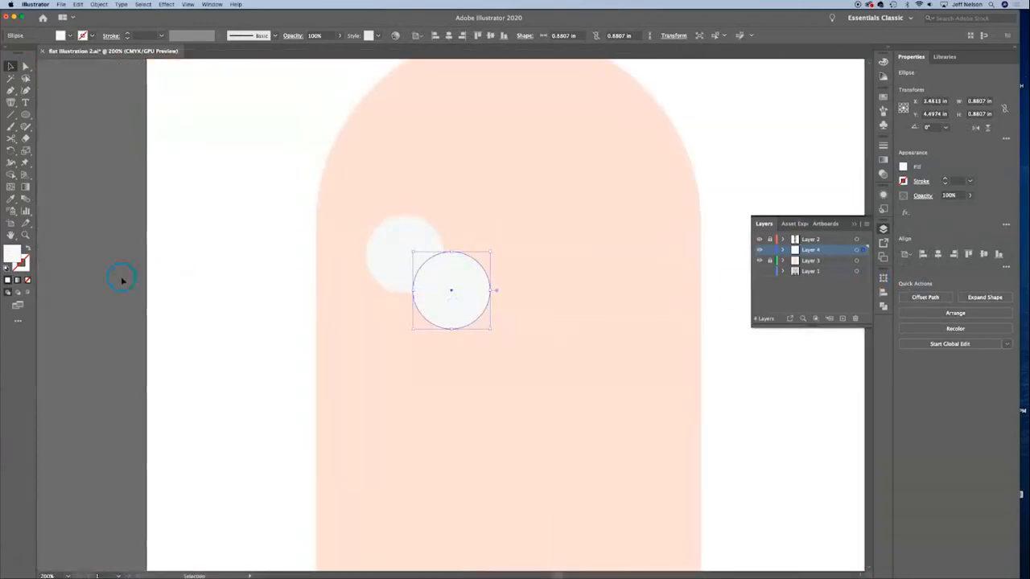
Step: Fill the copied circle with light blue (RGB 177, 195, 221), shrink it to about 0.49 in and center it in the white circle
double_click(10, 254)
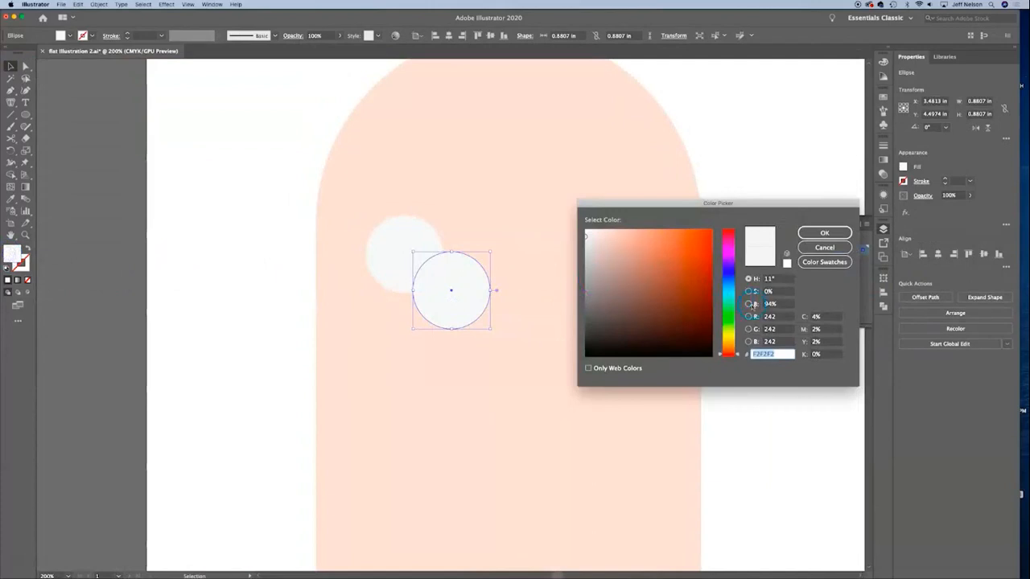
mouse_move(584, 238)
mouse_down()
mouse_move(598, 281)
mouse_move(611, 246)
mouse_up()
click(841, 233)
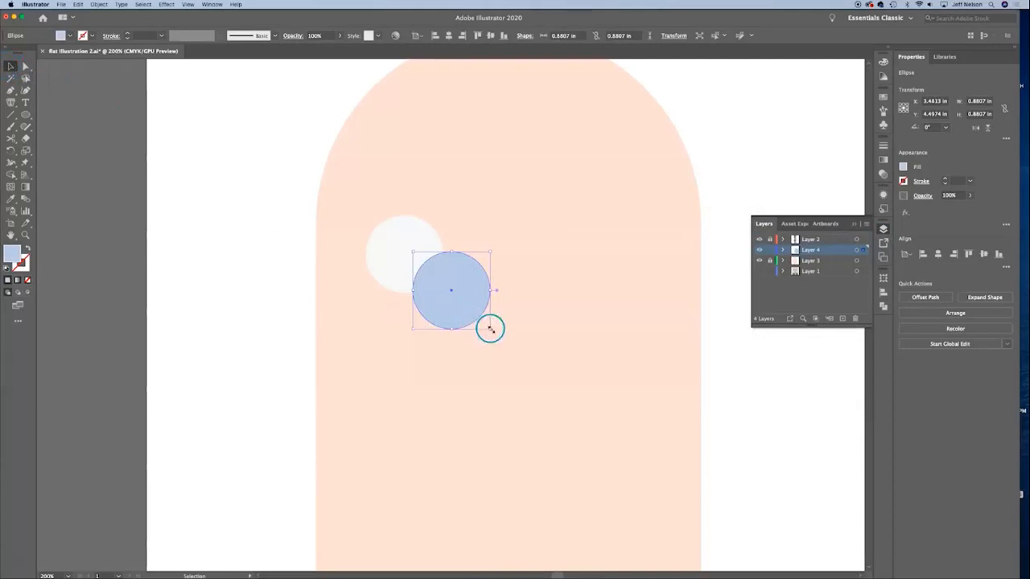
drag(489, 328, 505, 346)
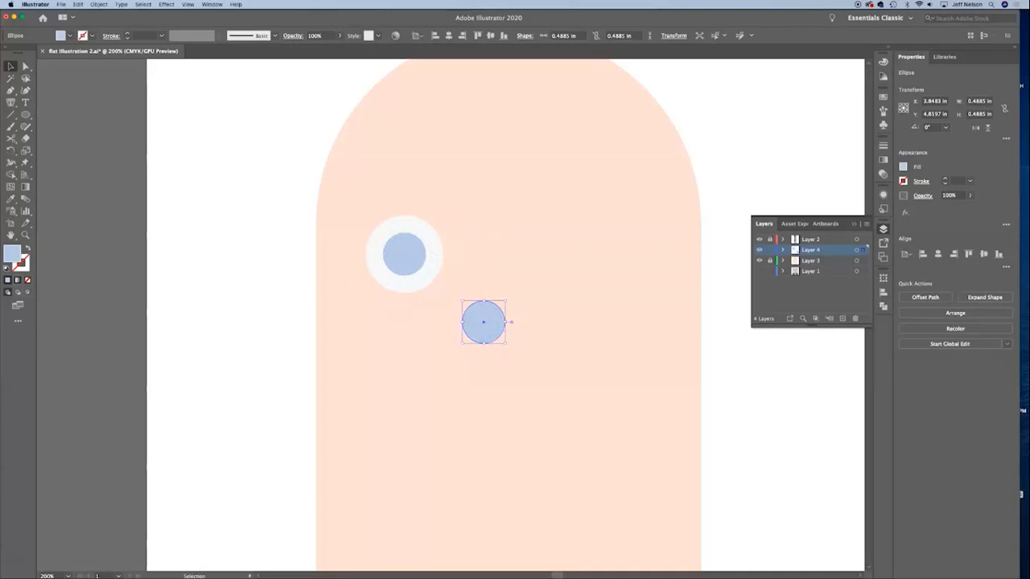
Step: Fill the copied circle with dark gray 2D2D2D, shrink it to about 0.29 in and center it in the blue circle
double_click(14, 255)
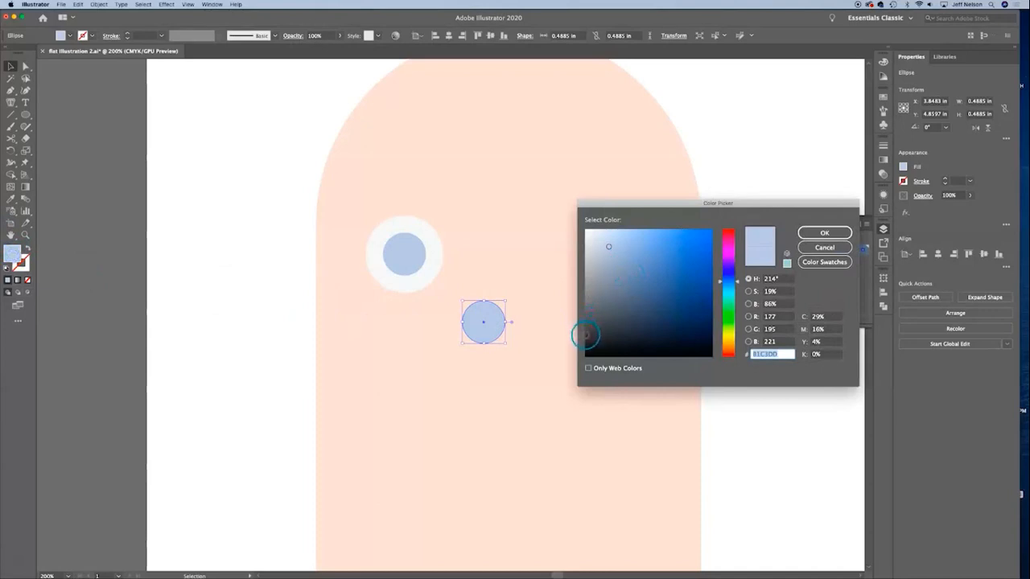
text(333333)
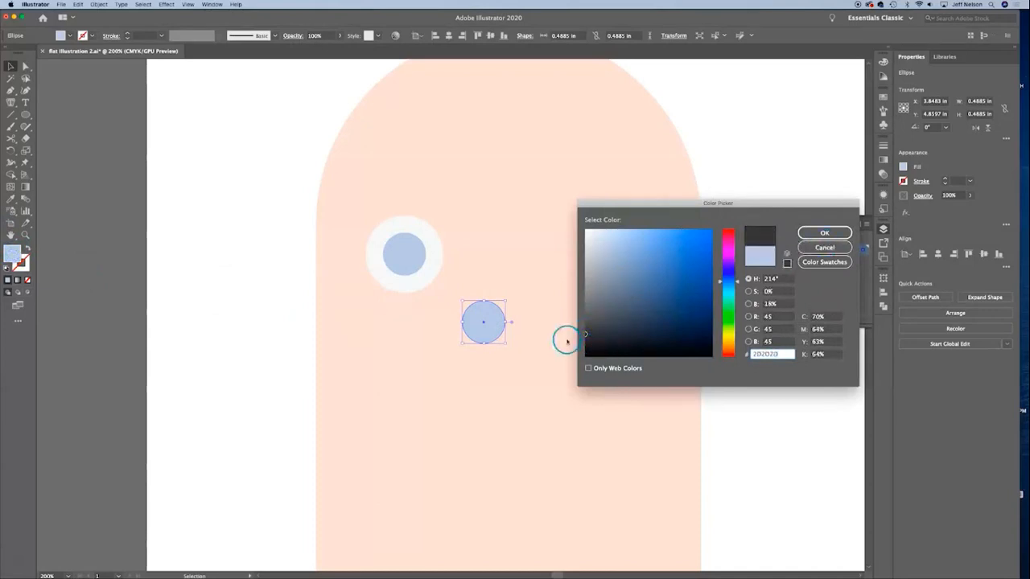
click(824, 233)
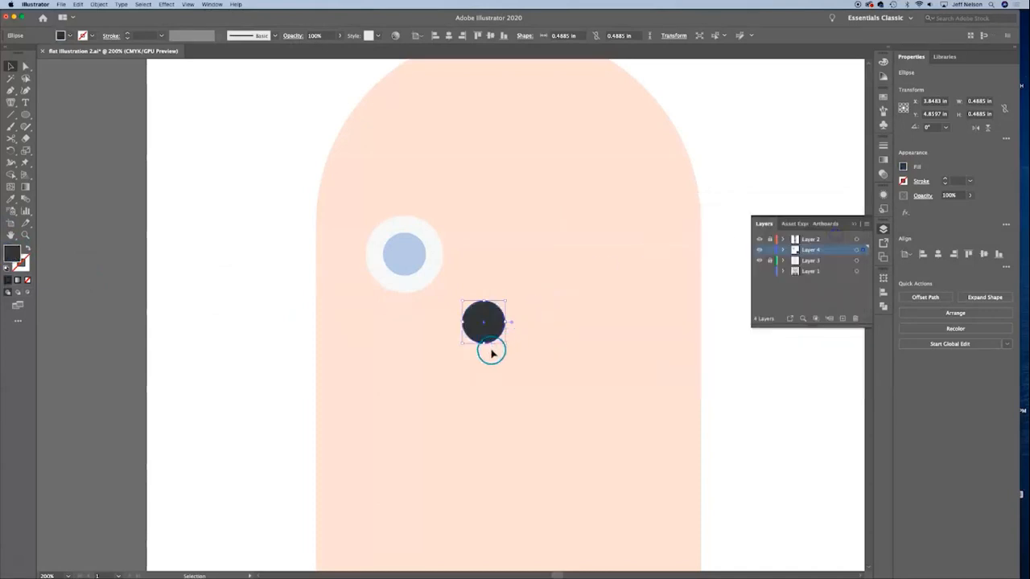
drag(504, 340, 404, 255)
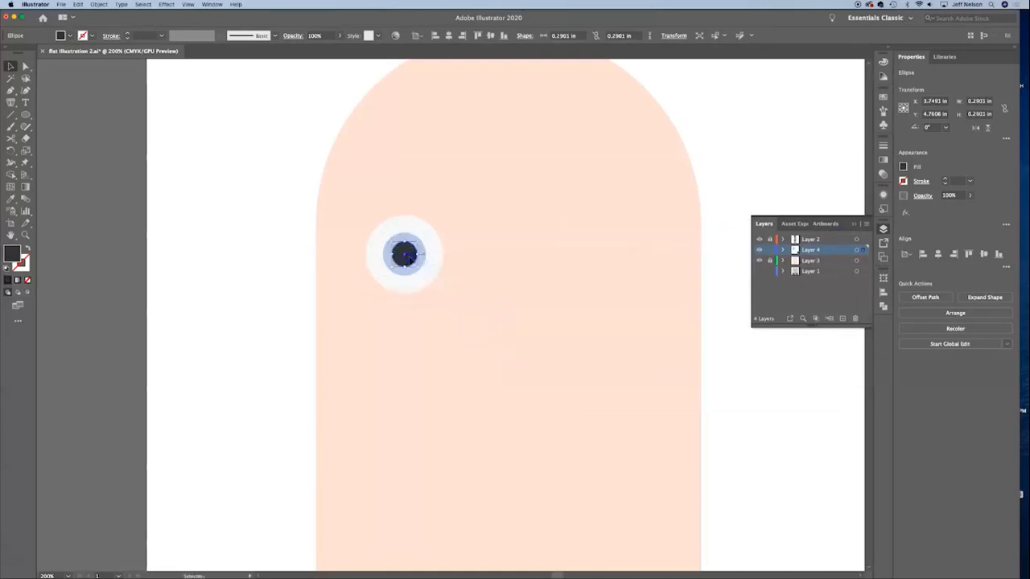
click(660, 295)
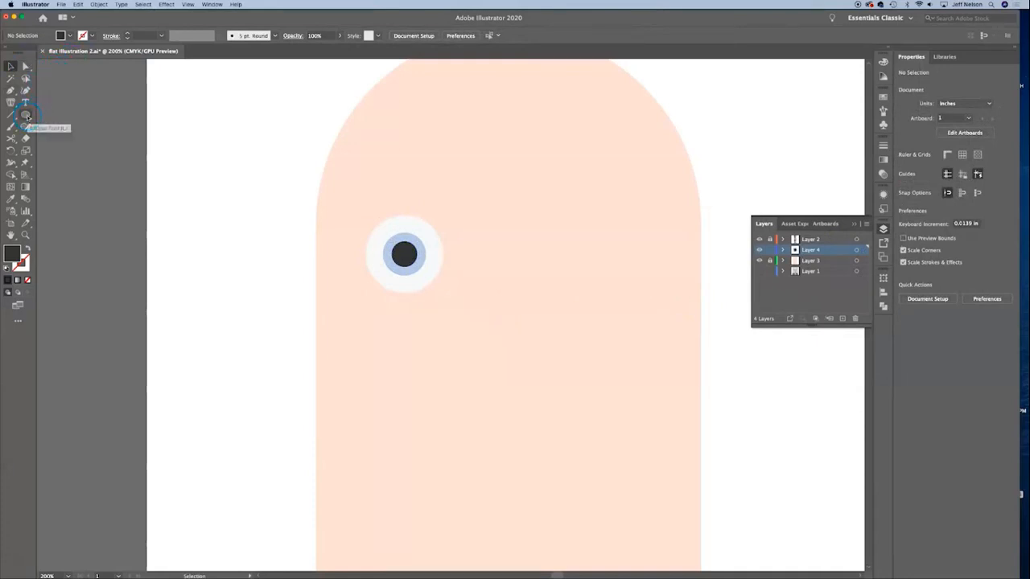
Step: Duplicate the white eye circle, shrink the copy to about 0.23 in at the pupil's upper left and bring it to the front of Layer 4
click(426, 272)
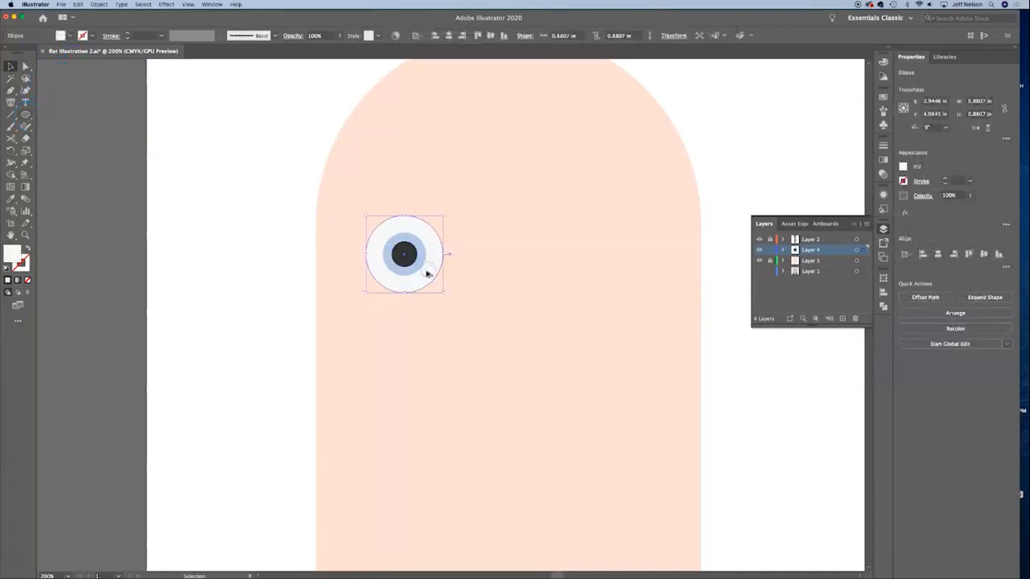
drag(428, 273, 576, 366)
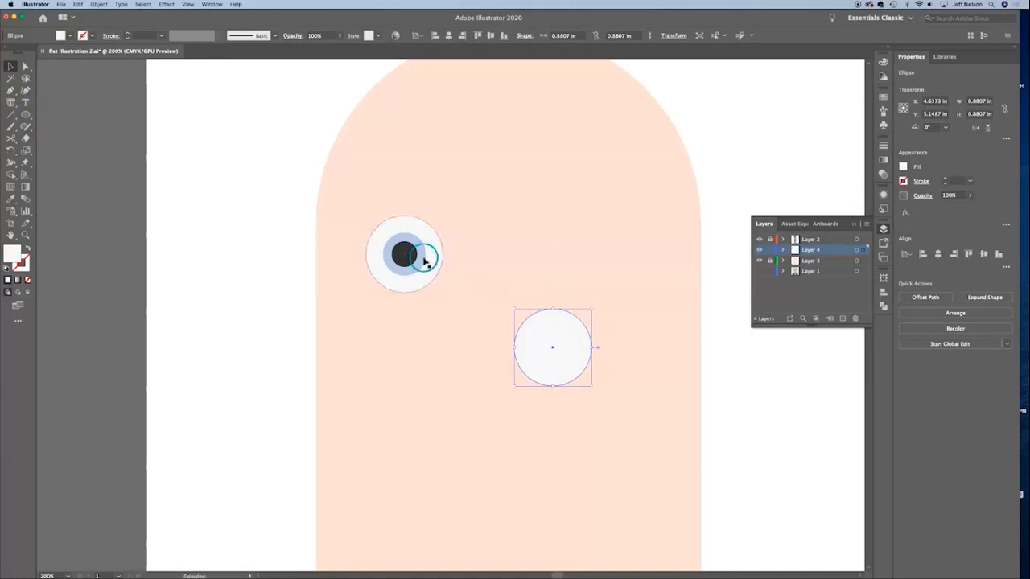
drag(593, 309, 847, 239)
click(782, 250)
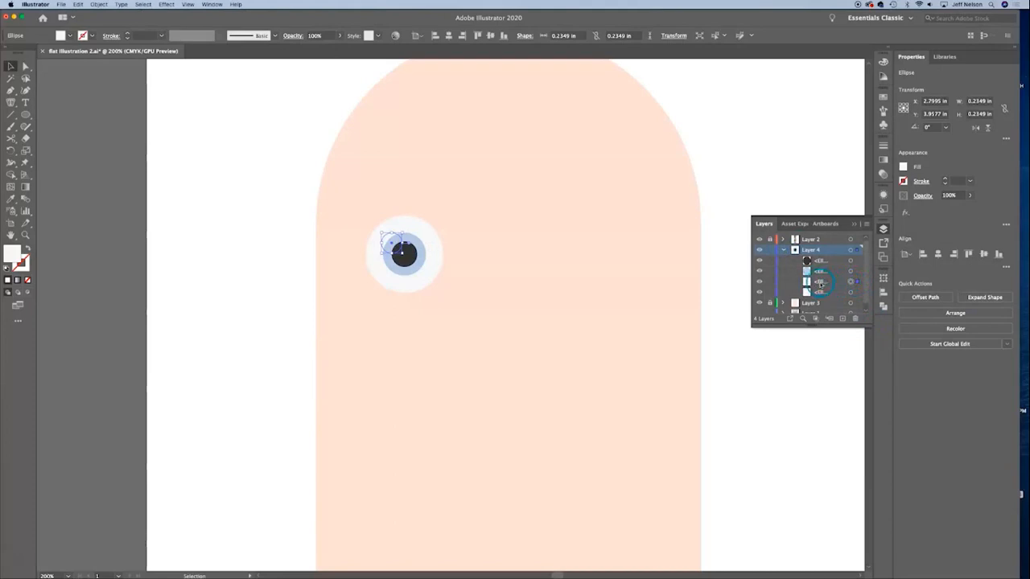
drag(823, 282, 820, 260)
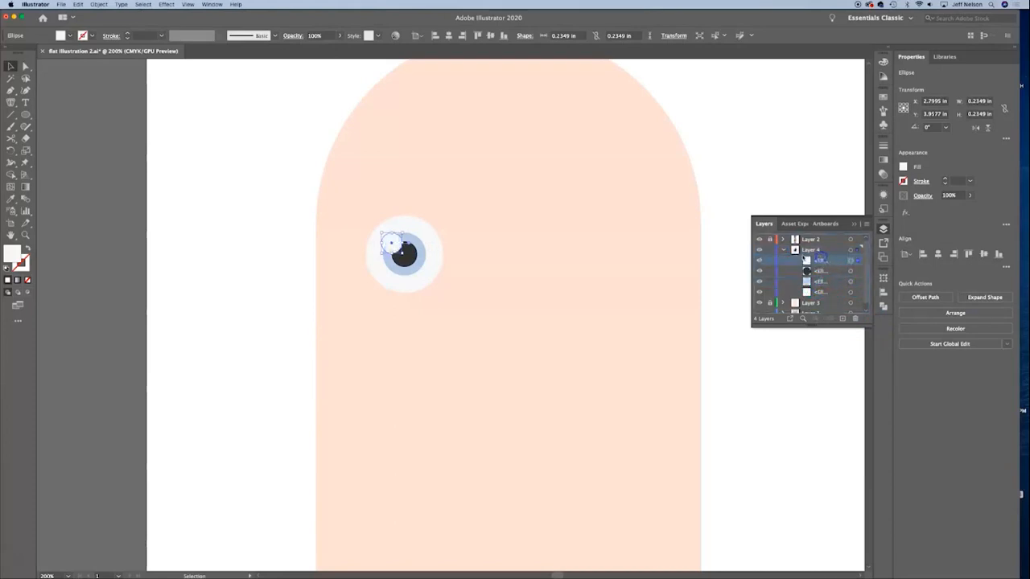
click(566, 254)
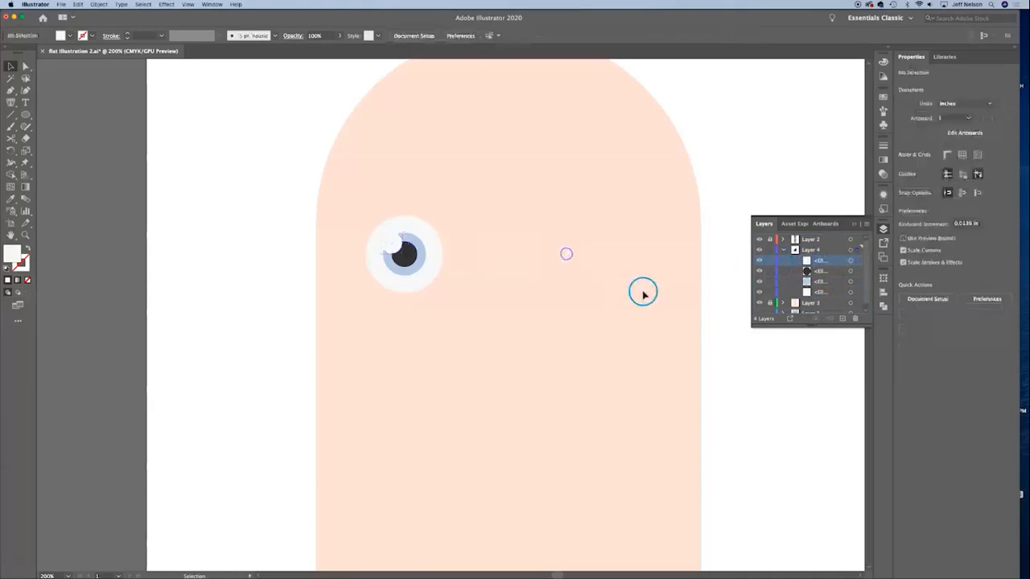
Step: Duplicate the white highlight circle, placing a smaller copy at the lower right of the pupil
click(392, 243)
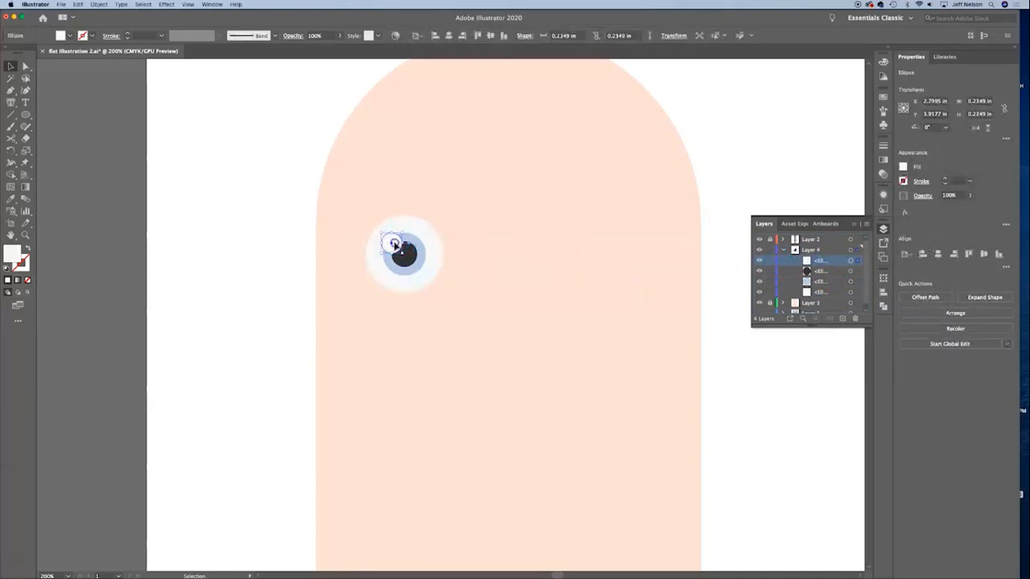
drag(395, 244, 412, 262)
click(816, 333)
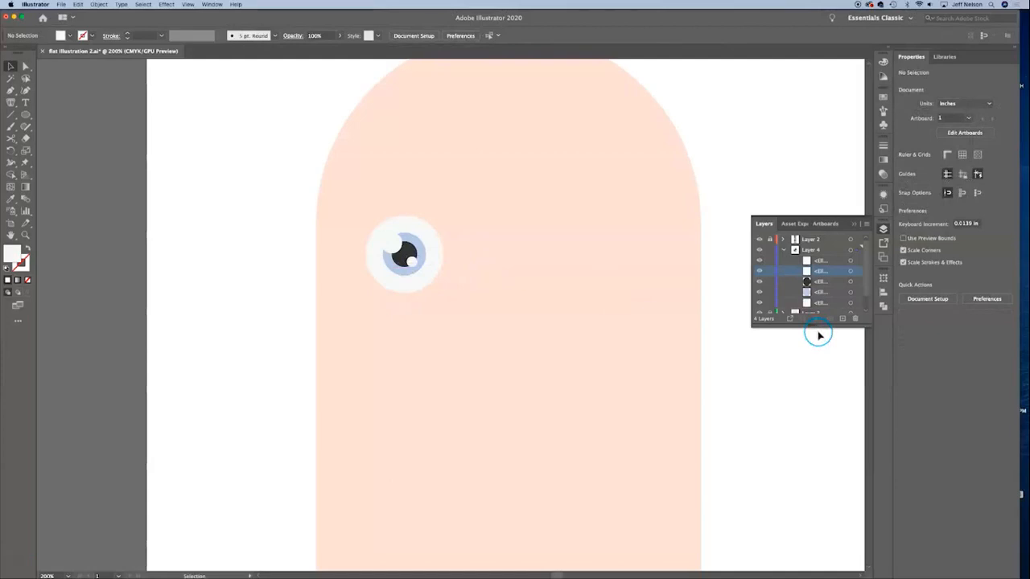
Step: Duplicate the complete eye horizontally onto the right side of the head
key(super+minus)
key(super+minus)
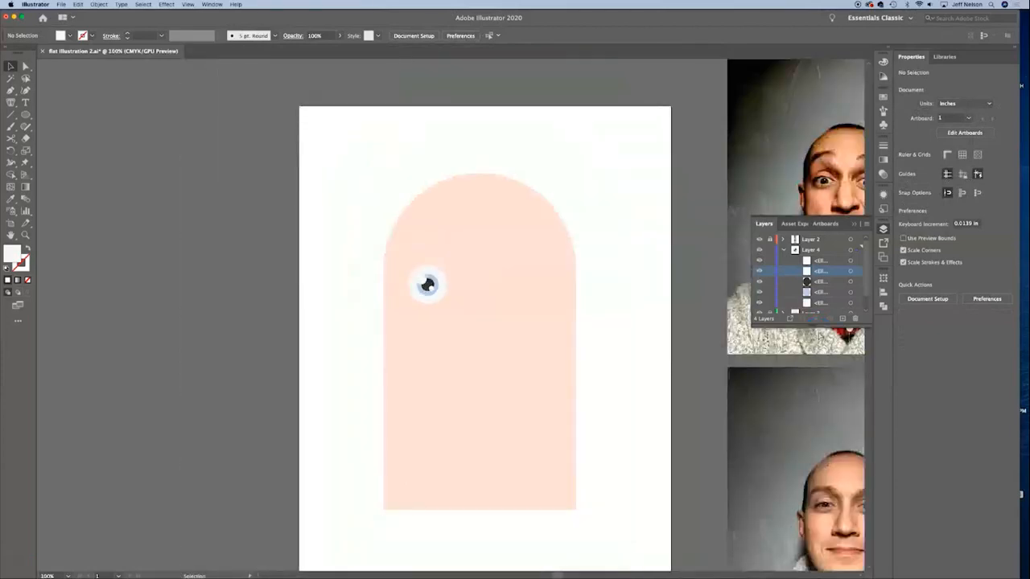
drag(517, 349, 519, 296)
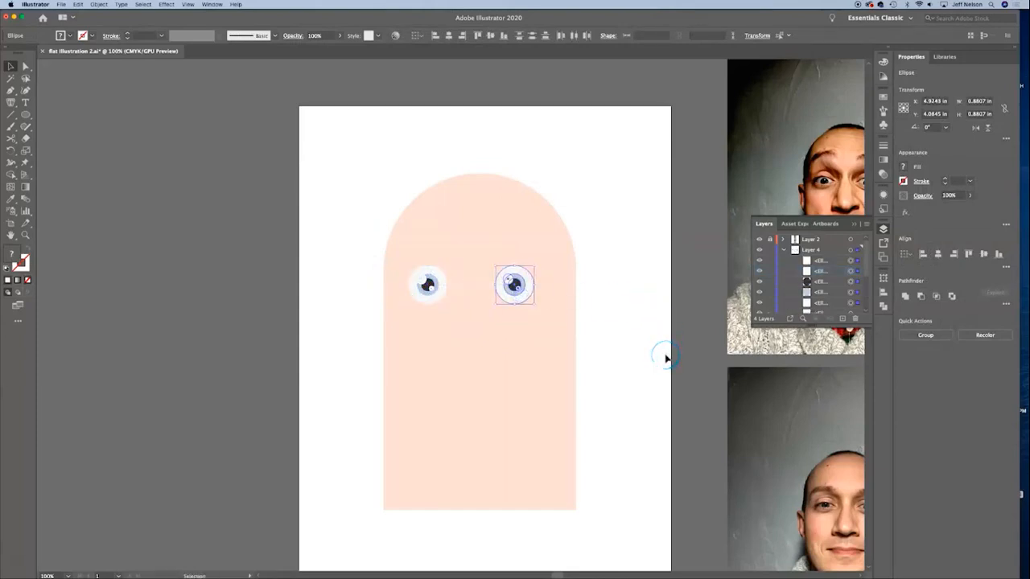
click(627, 299)
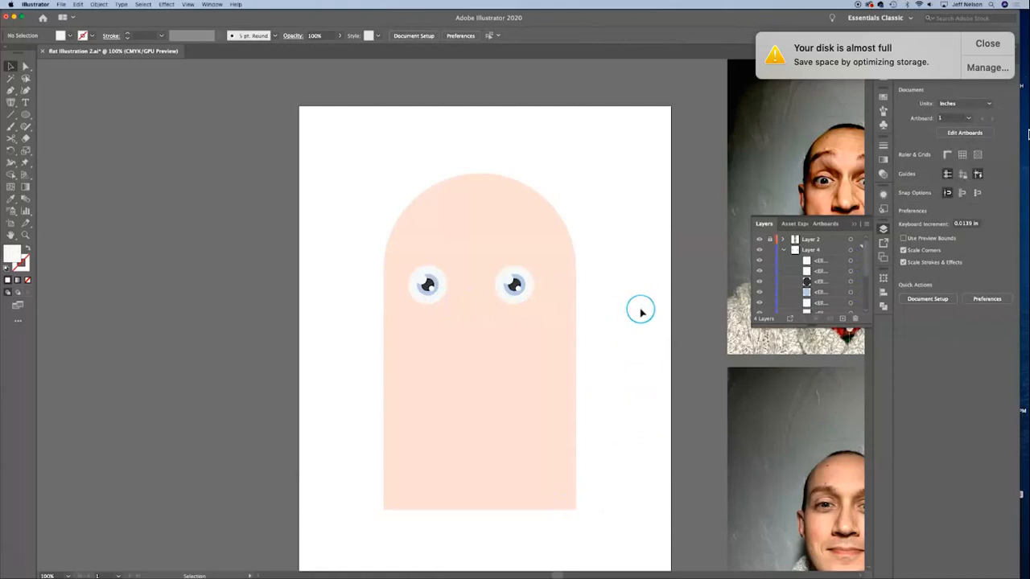
Step: Draw a circle about 0.67 in across below the eyes and duplicate it vertically so the two circles overlap
key(super+equal)
key(super+equal)
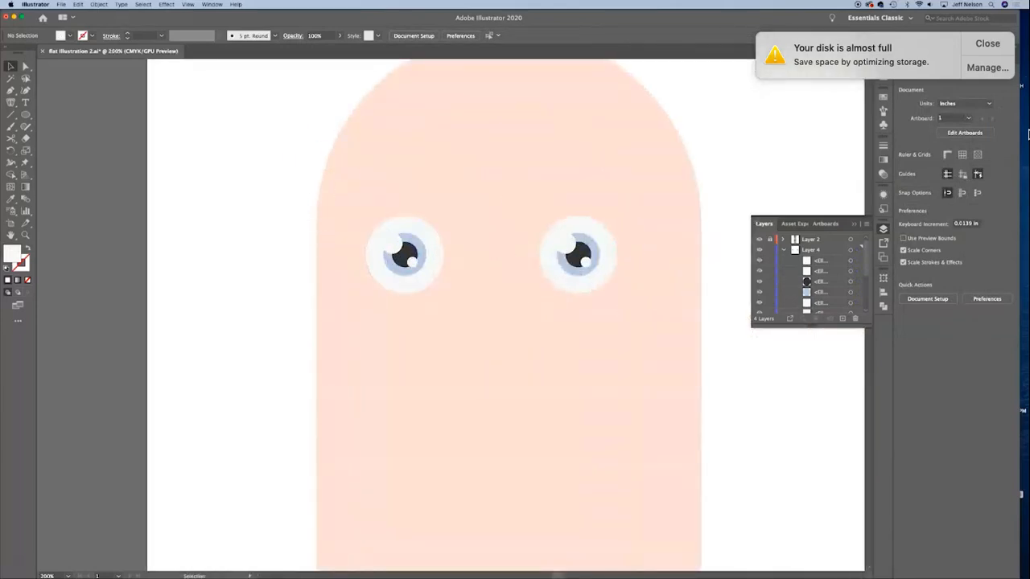
click(27, 115)
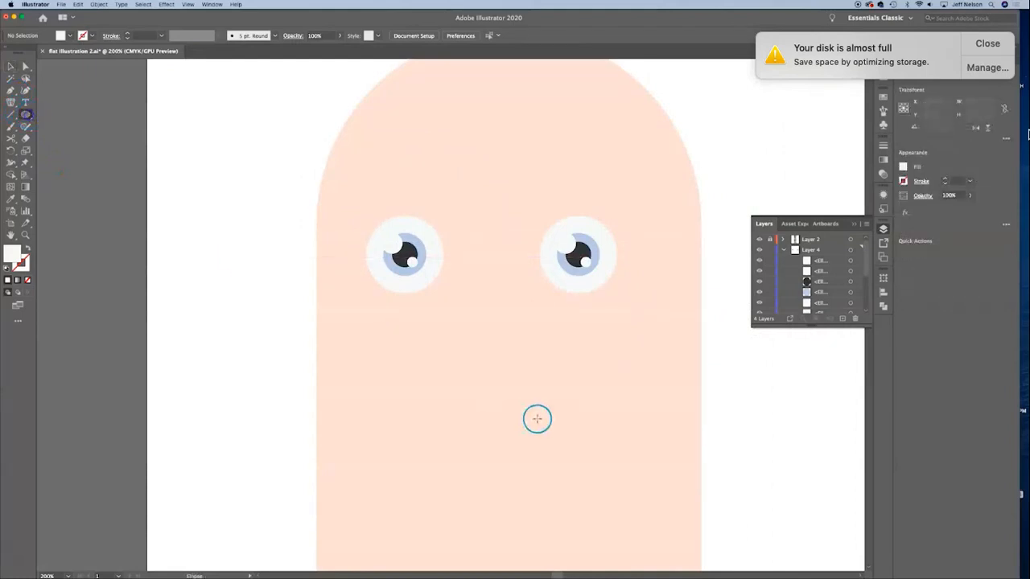
drag(435, 336, 474, 410)
click(10, 66)
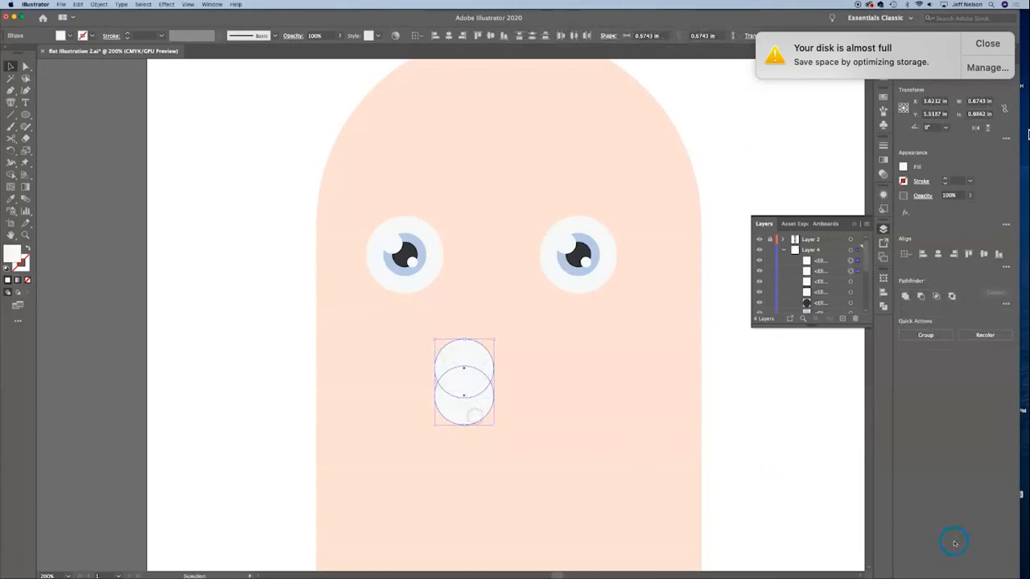
Step: Intersect the two overlapping circles into an almond shape and enlarge it to about 1.08 in wide
click(936, 297)
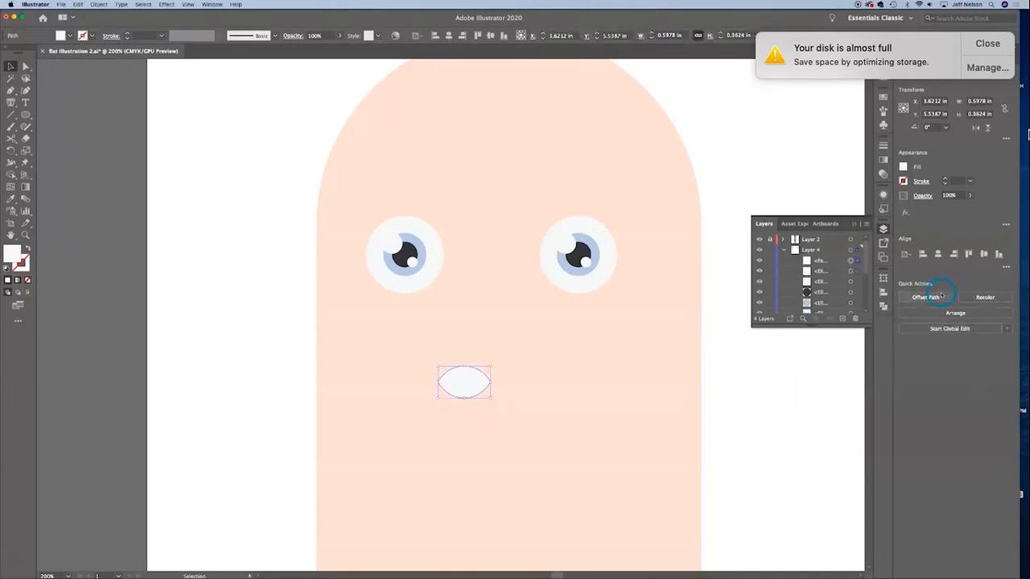
key(super+z)
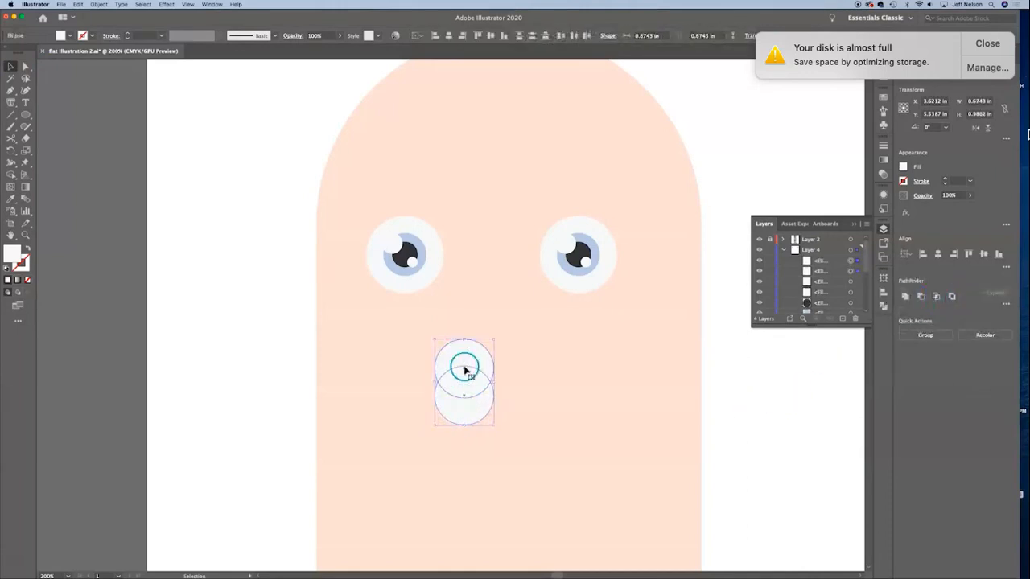
click(936, 296)
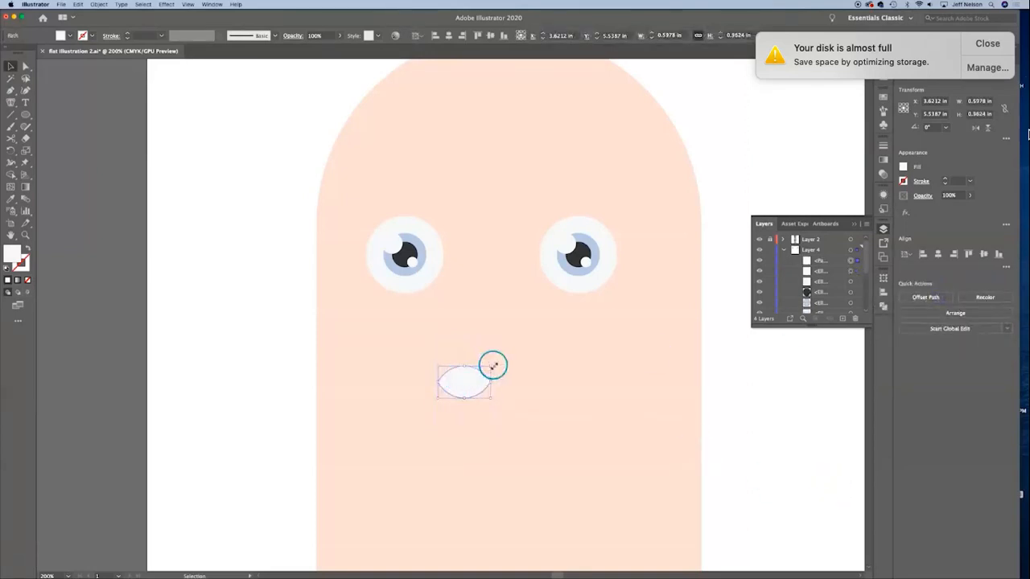
drag(491, 365, 533, 340)
click(428, 335)
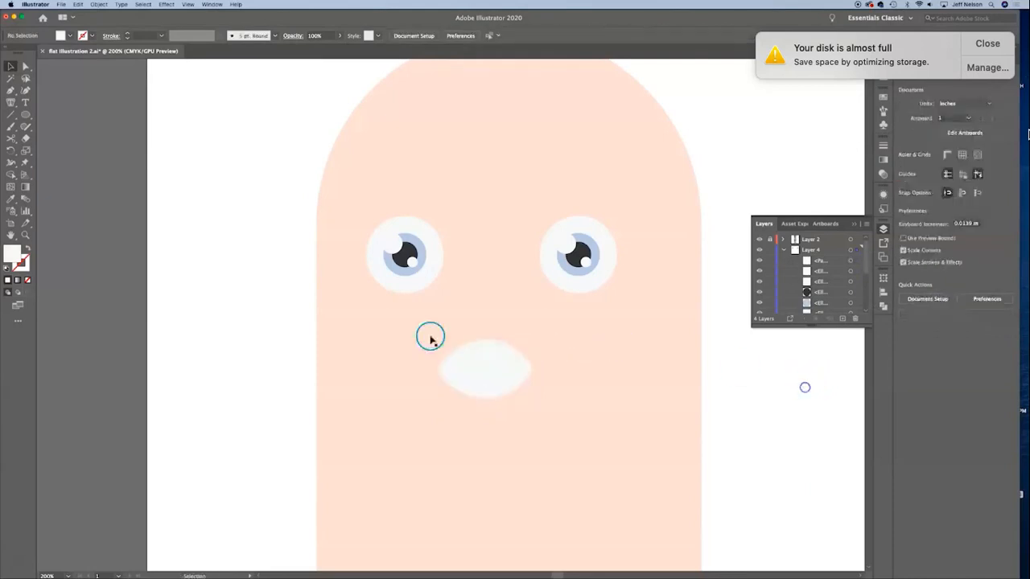
Step: Draw an iris circle, fill it with muted purple 8A8AAD, shrink it to about 0.36 in and center it in the almond shape
click(26, 115)
drag(136, 218, 301, 326)
click(12, 70)
double_click(11, 253)
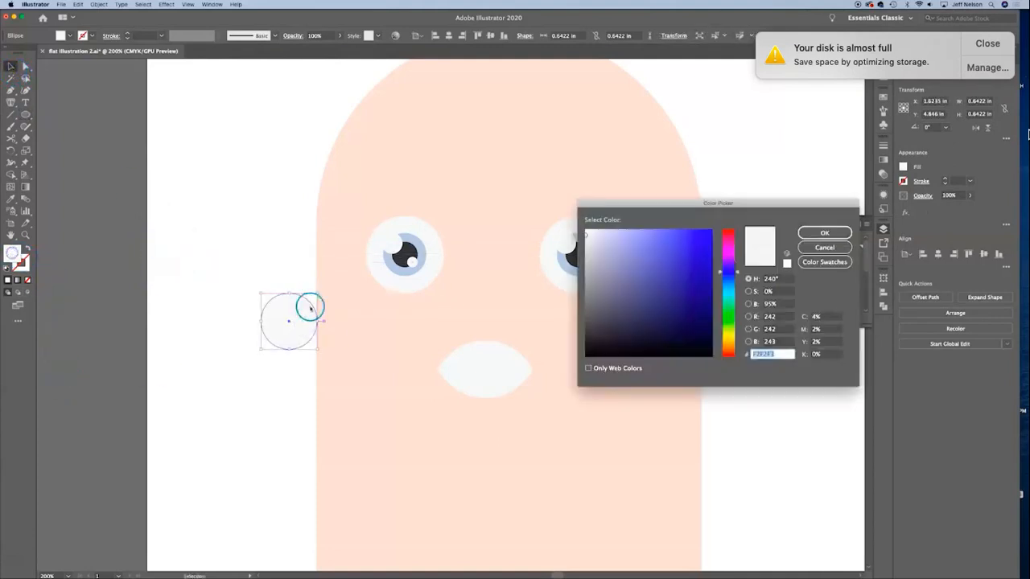
click(610, 268)
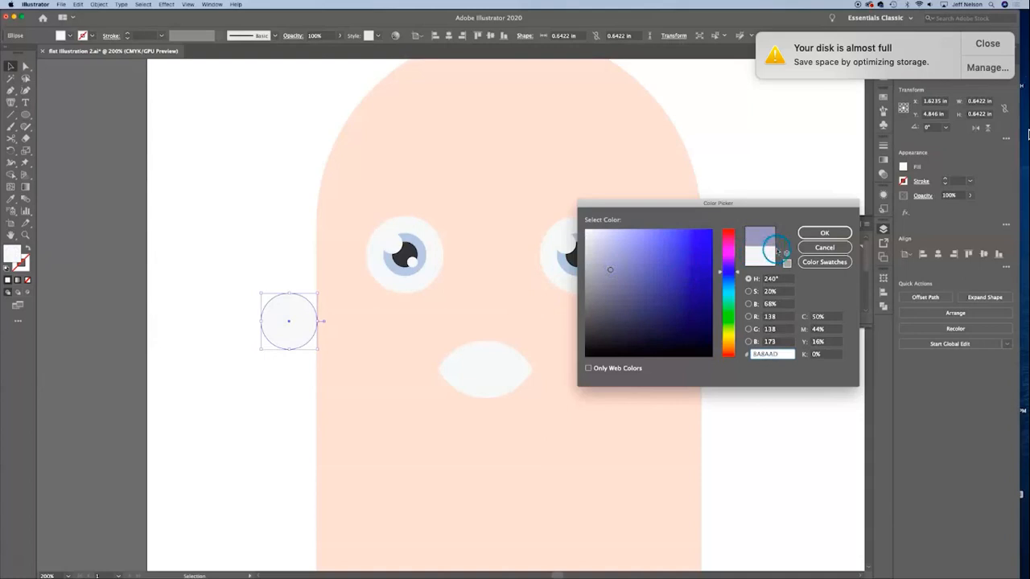
click(824, 232)
drag(316, 295, 574, 374)
Step: Fill the copy of the purple circle with dark gray 45454C, shrink it to about 0.20 in and center it on the iris
double_click(574, 395)
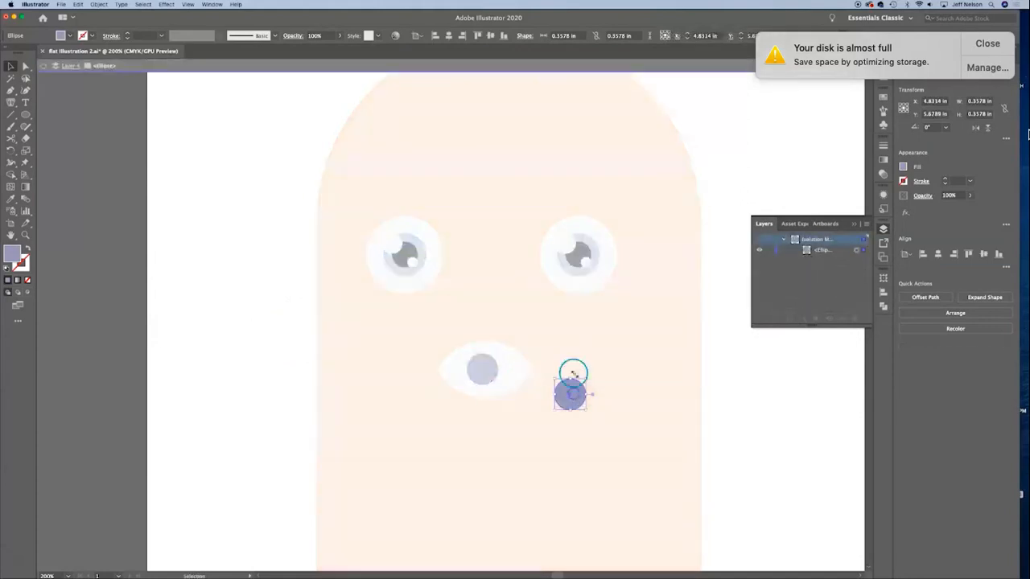
double_click(9, 256)
drag(606, 305, 597, 319)
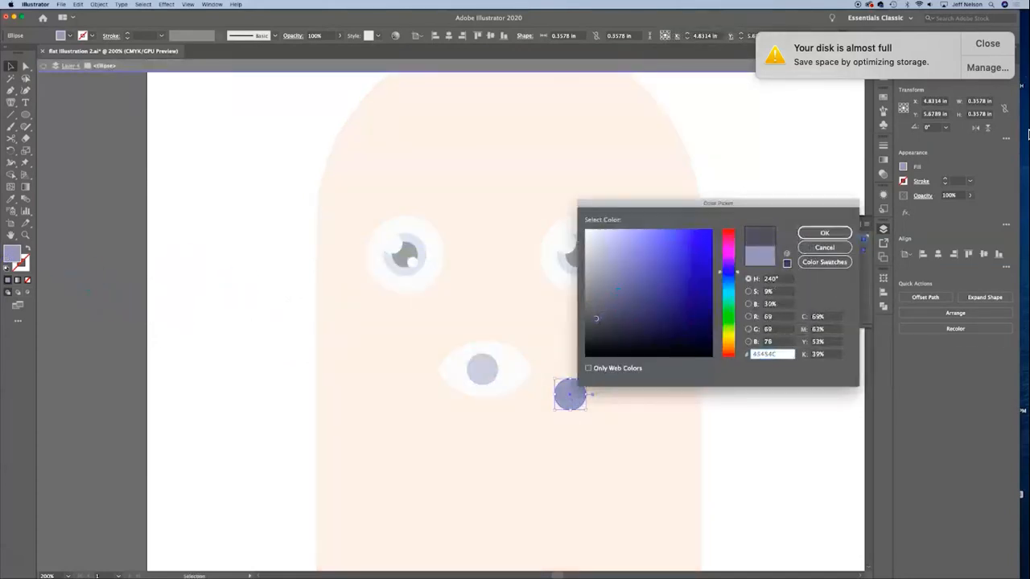
click(845, 235)
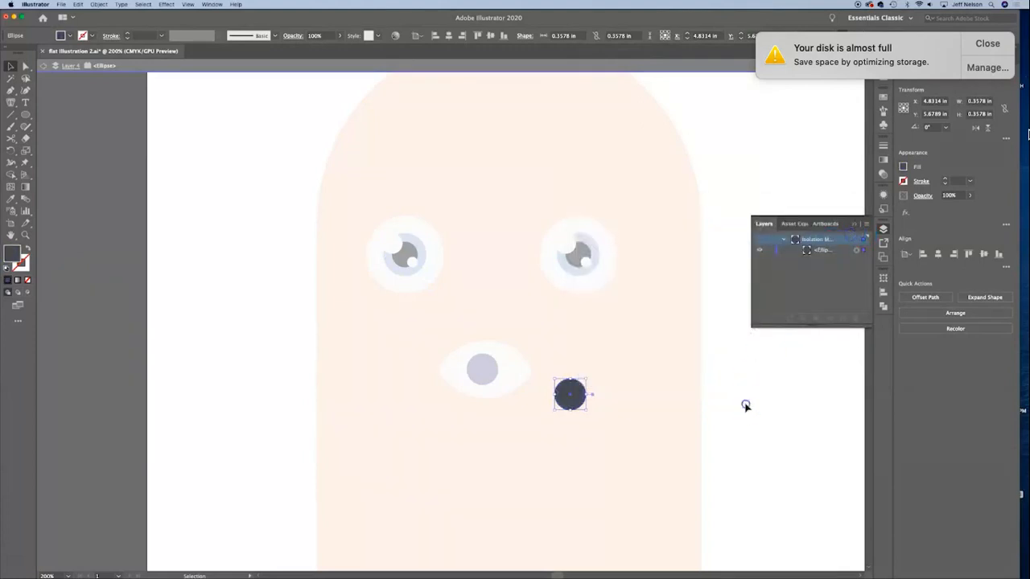
double_click(745, 404)
click(568, 405)
drag(569, 405, 483, 369)
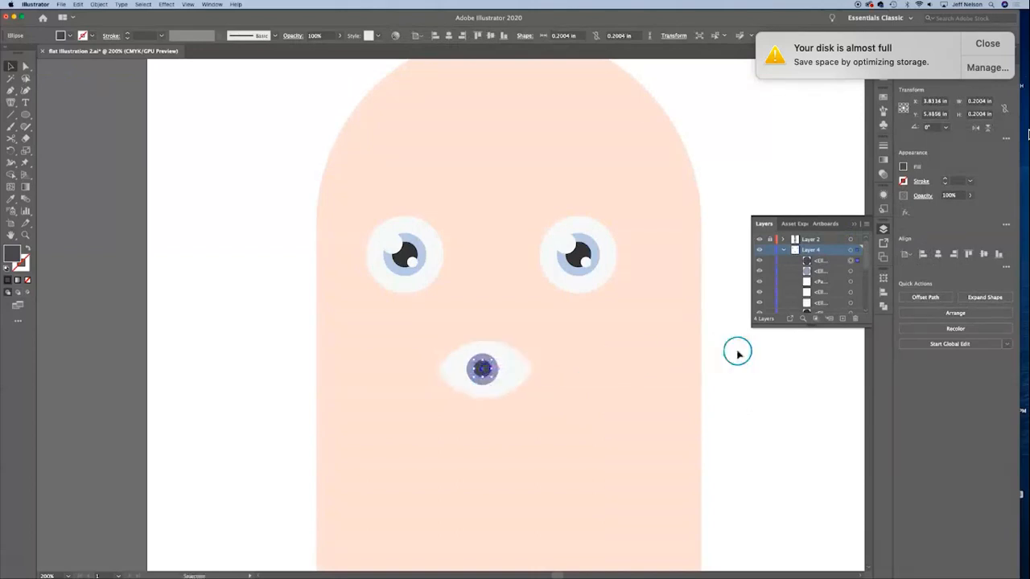
click(819, 356)
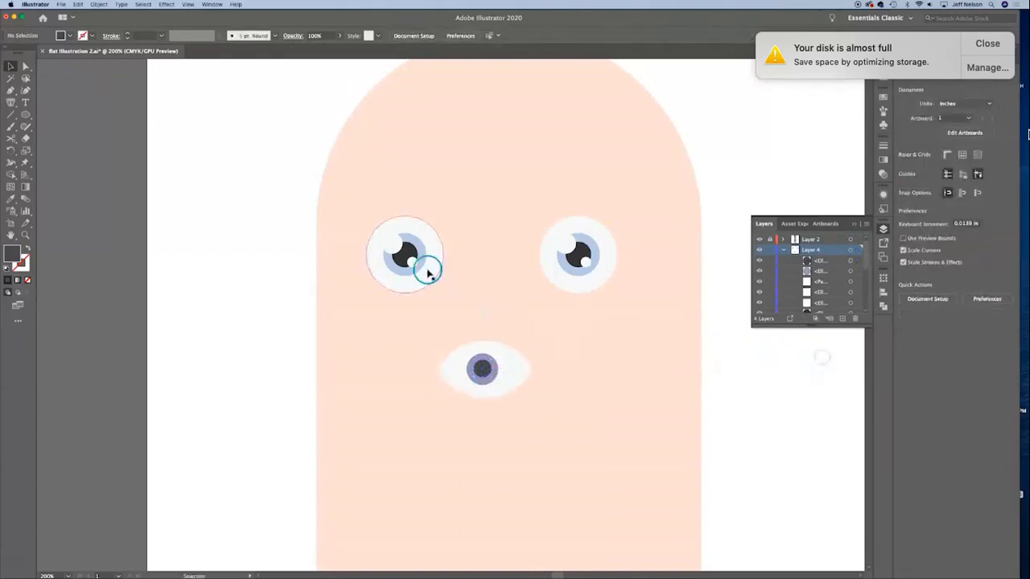
Step: Add two white highlight circles over the almond eye's pupil and shift the almond shape slightly around the iris
click(484, 375)
drag(483, 375, 544, 407)
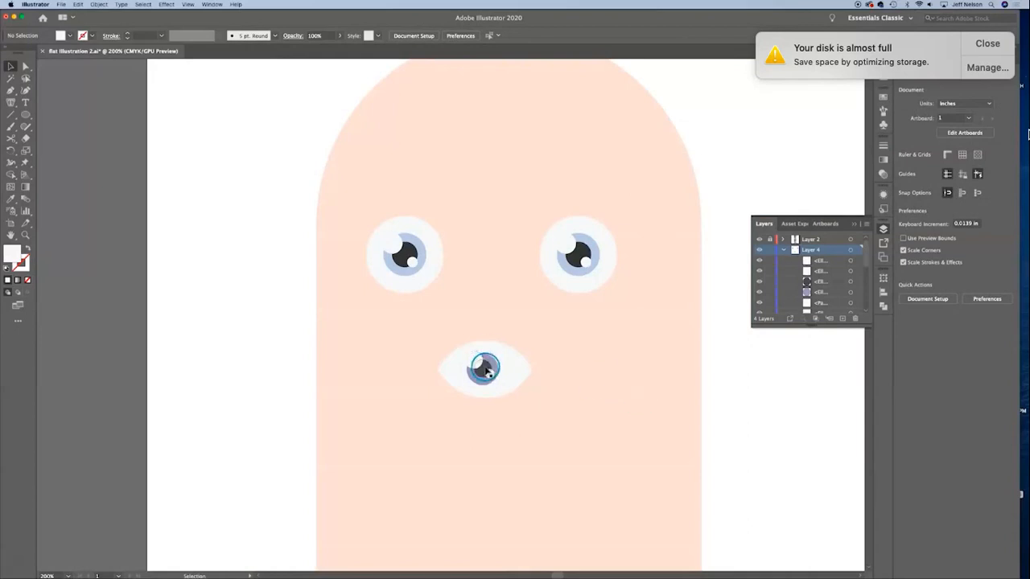
click(505, 371)
drag(513, 382, 511, 379)
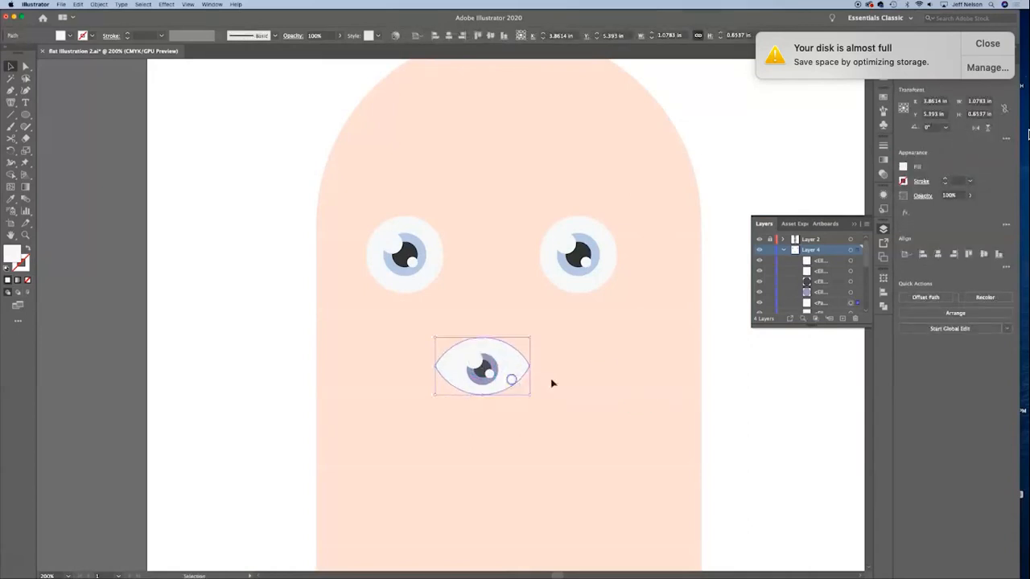
click(651, 375)
Step: Delete the entire almond-shaped eye from below the round eyes
click(516, 372)
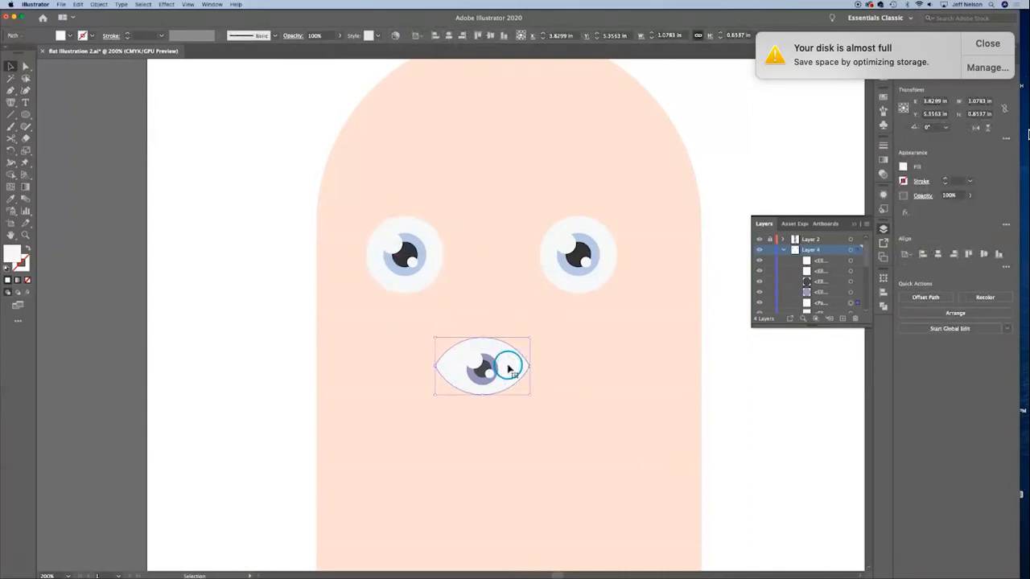
click(242, 166)
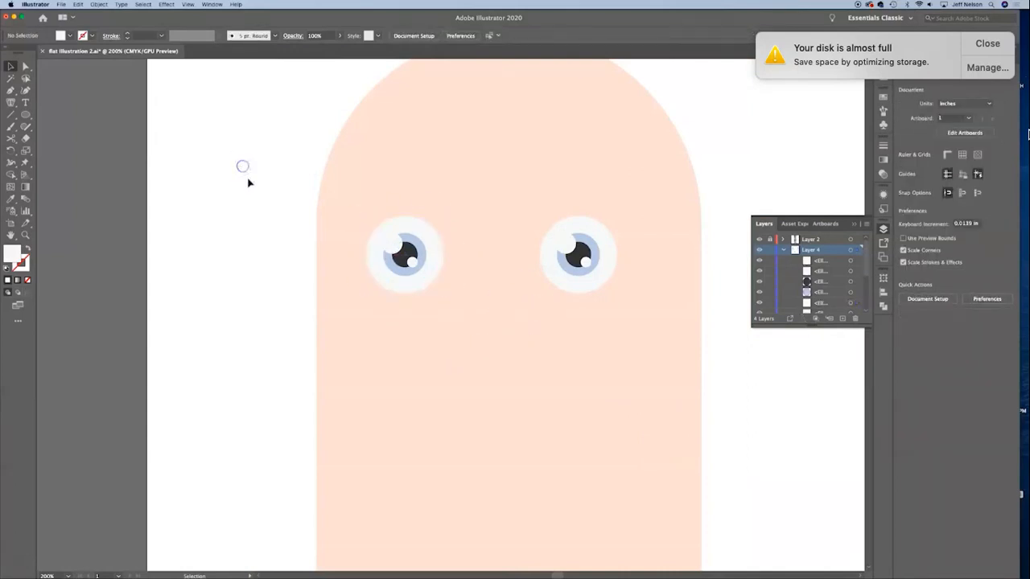
Step: Group all the circles of the left round eye
click(273, 195)
drag(273, 194, 456, 340)
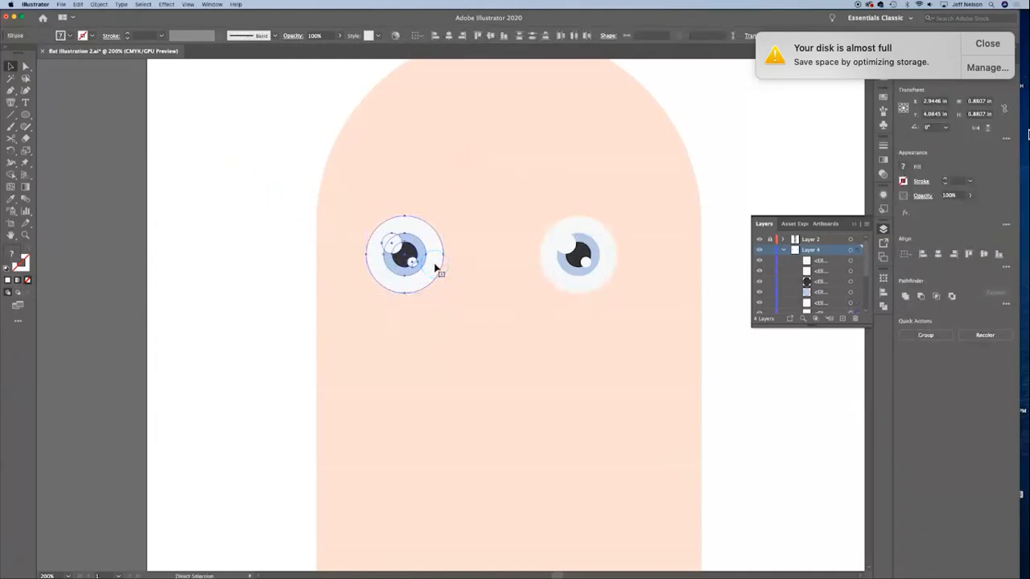
key(super+g)
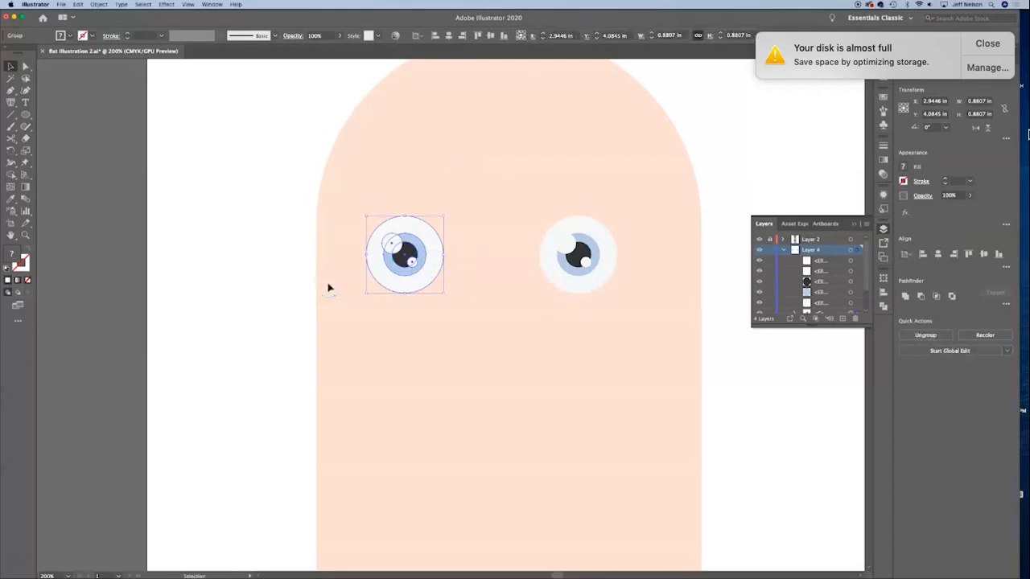
Step: Try moving the grouped left eye higher on the head, open the group in isolation mode and exit it
drag(413, 279, 411, 241)
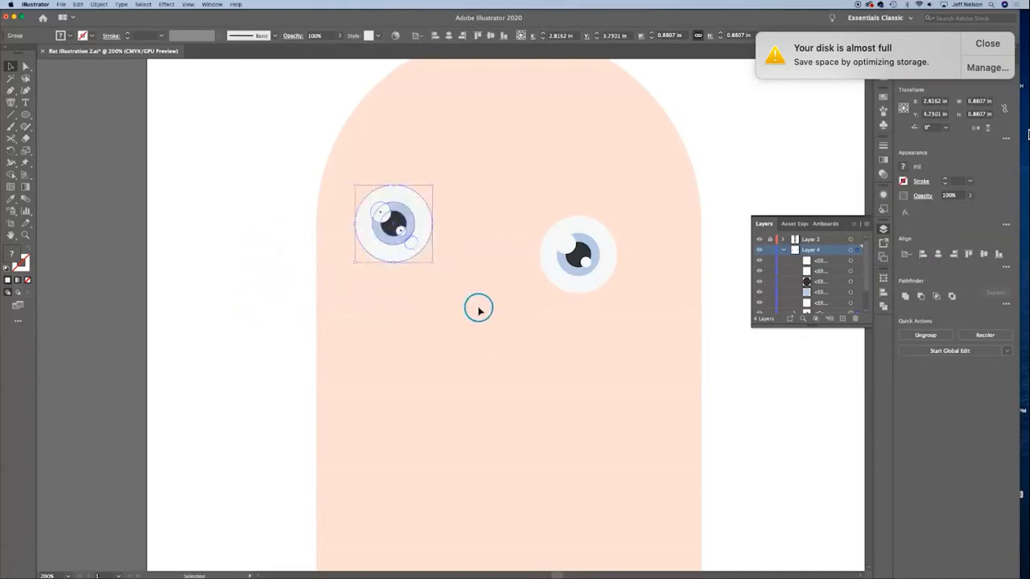
click(474, 299)
click(413, 250)
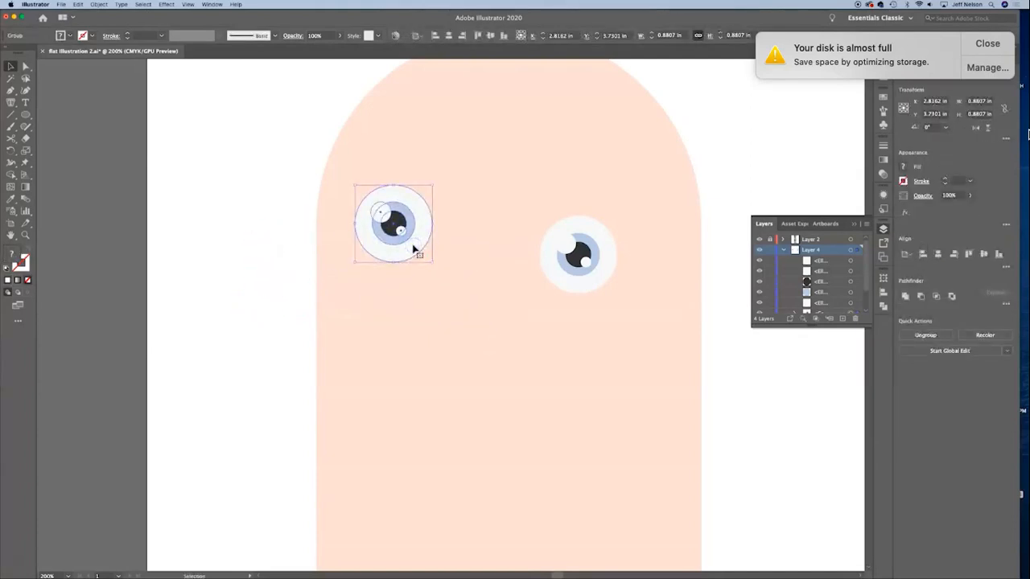
double_click(413, 250)
click(533, 212)
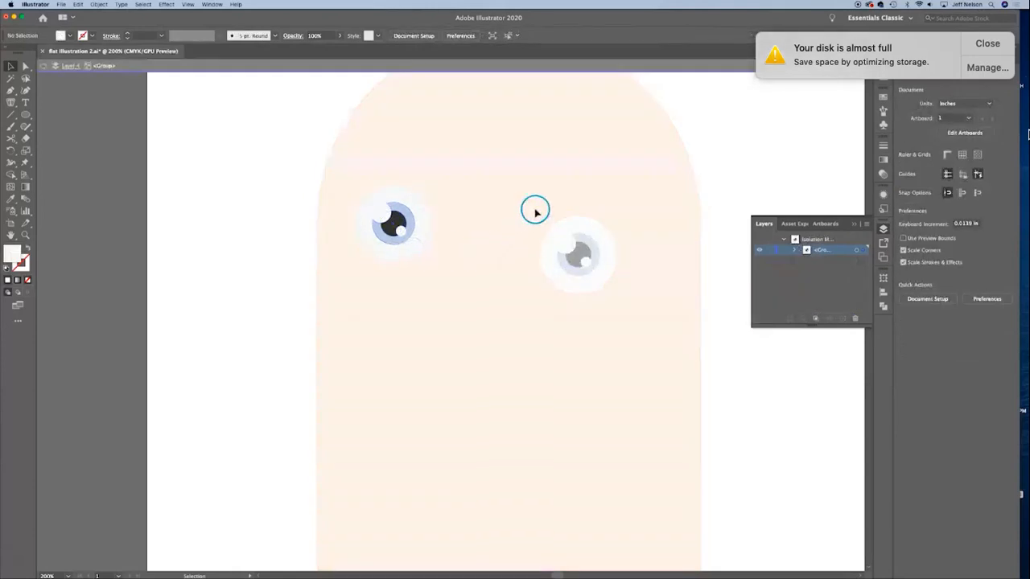
click(286, 129)
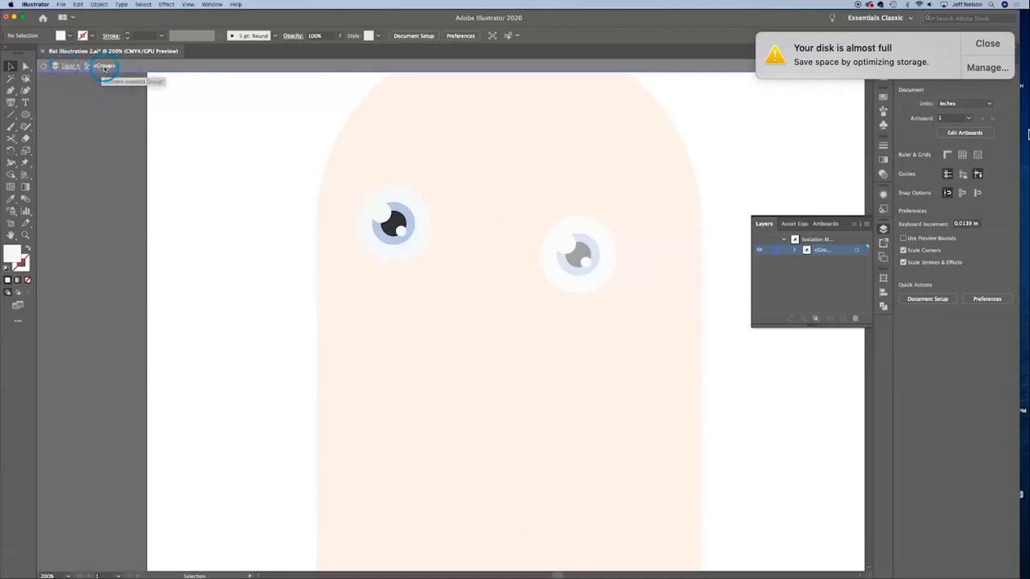
click(398, 229)
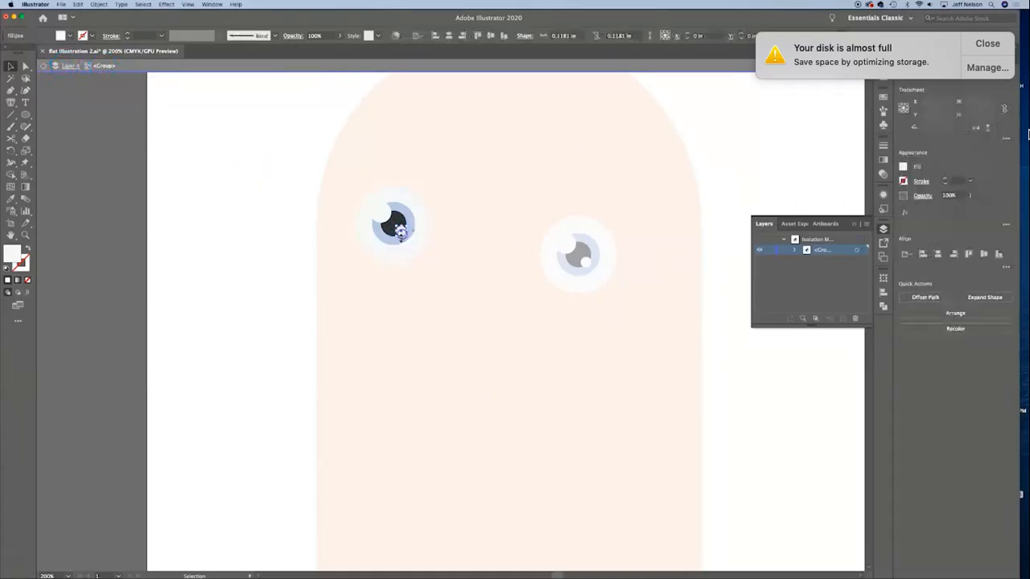
click(285, 216)
double_click(268, 244)
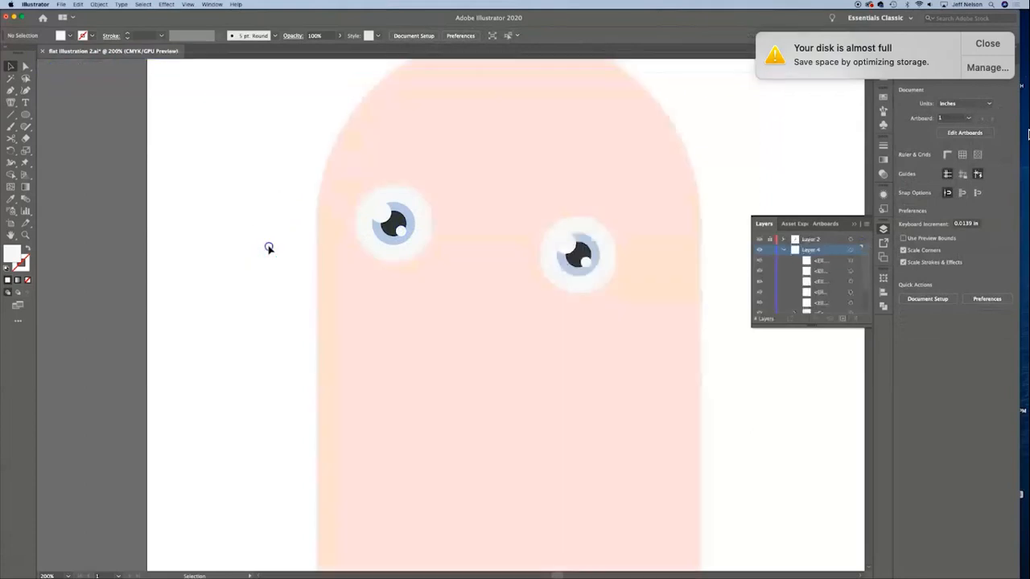
Step: Group the circles of the right eye and set both eyes level on the head
drag(545, 274, 476, 327)
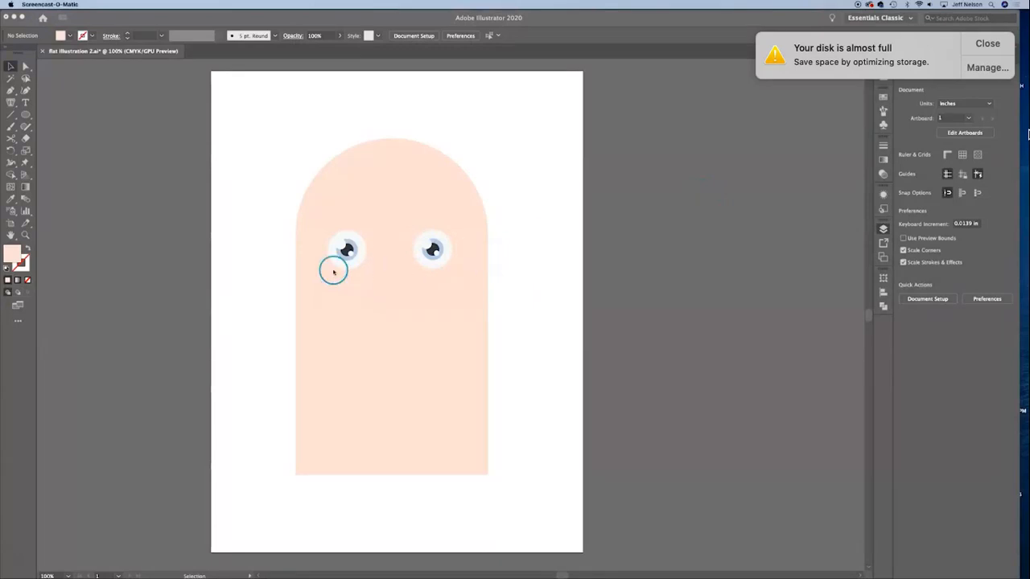
Step: Draw a wide skin-toned ellipse just below the left eye as a lower eyelid
click(25, 116)
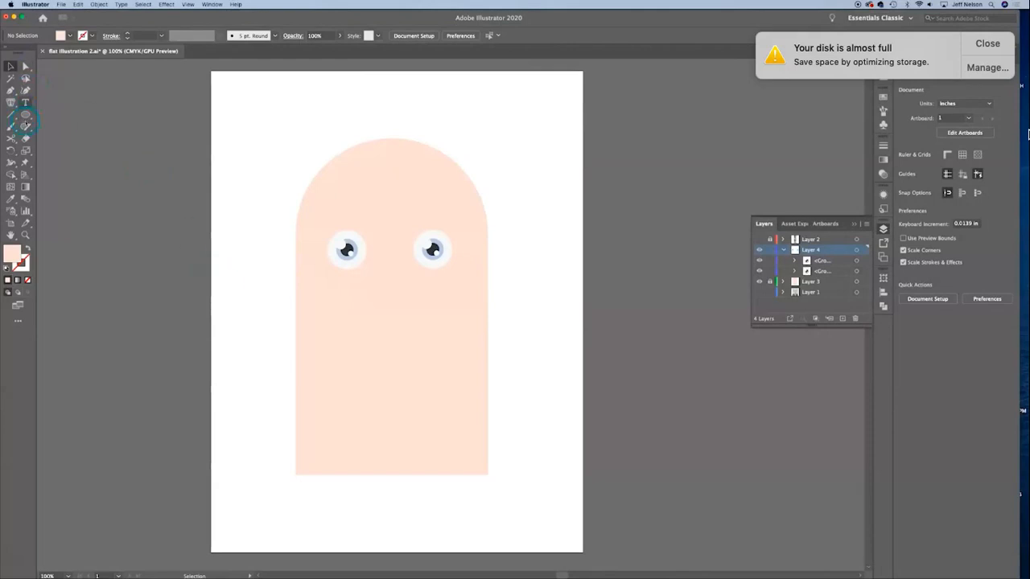
click(26, 116)
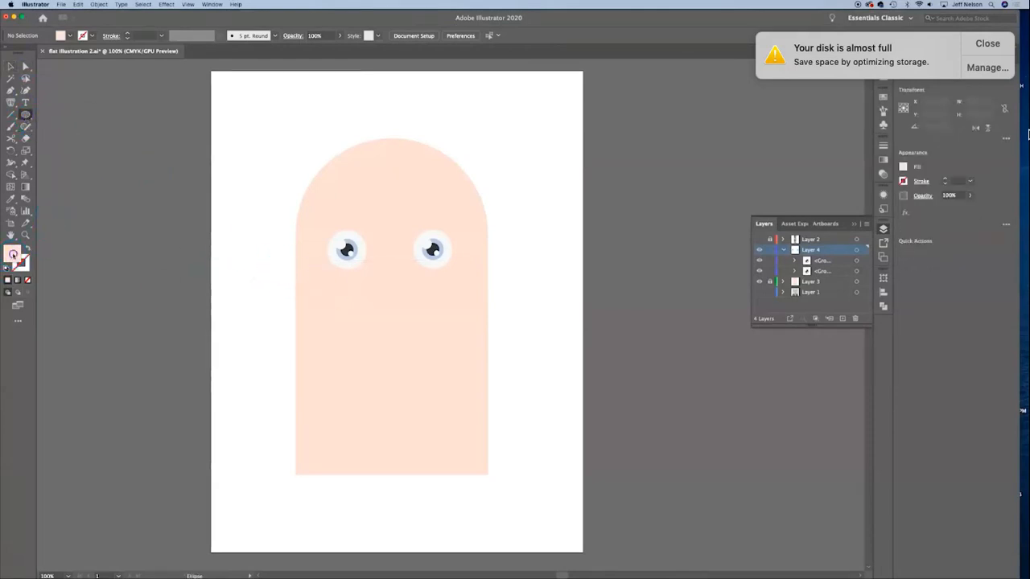
drag(316, 276, 363, 266)
key(v)
click(644, 216)
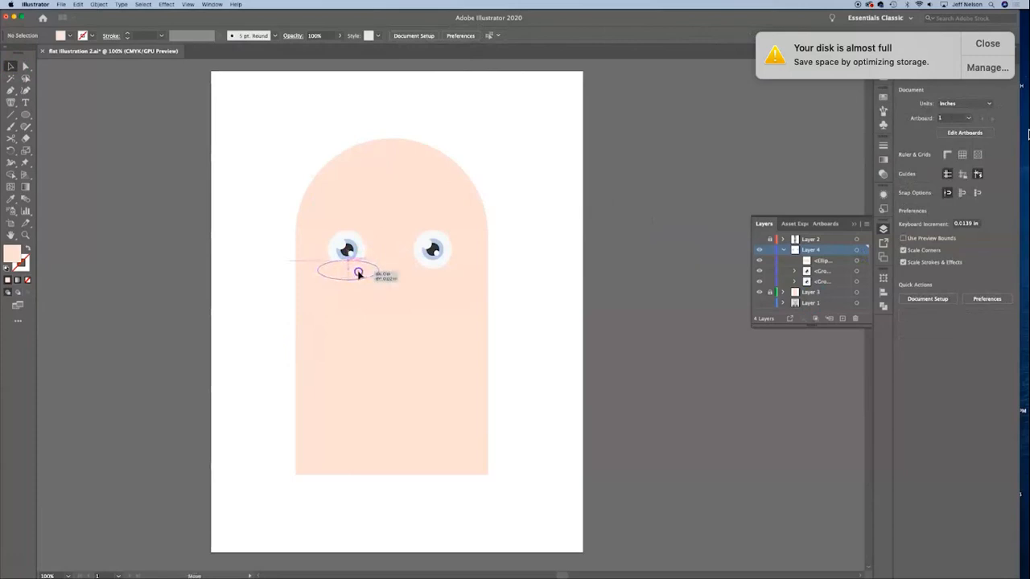
Step: Fit the skin-toned ellipse over the left eye's lower edge at about 1.24 by 0.44 in and copy it to the right eye
click(360, 272)
drag(342, 288, 326, 270)
click(568, 246)
click(361, 269)
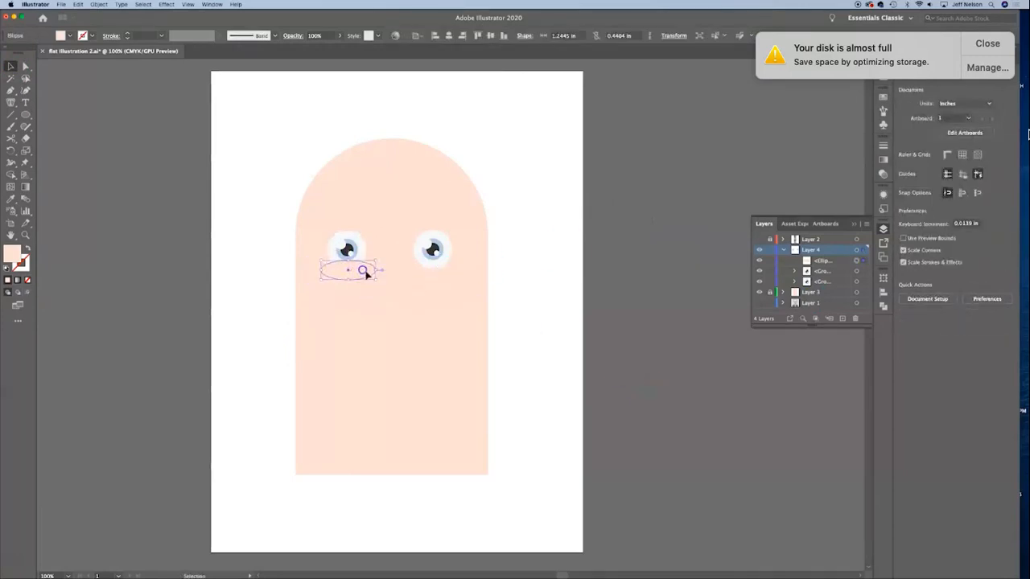
click(722, 290)
click(697, 450)
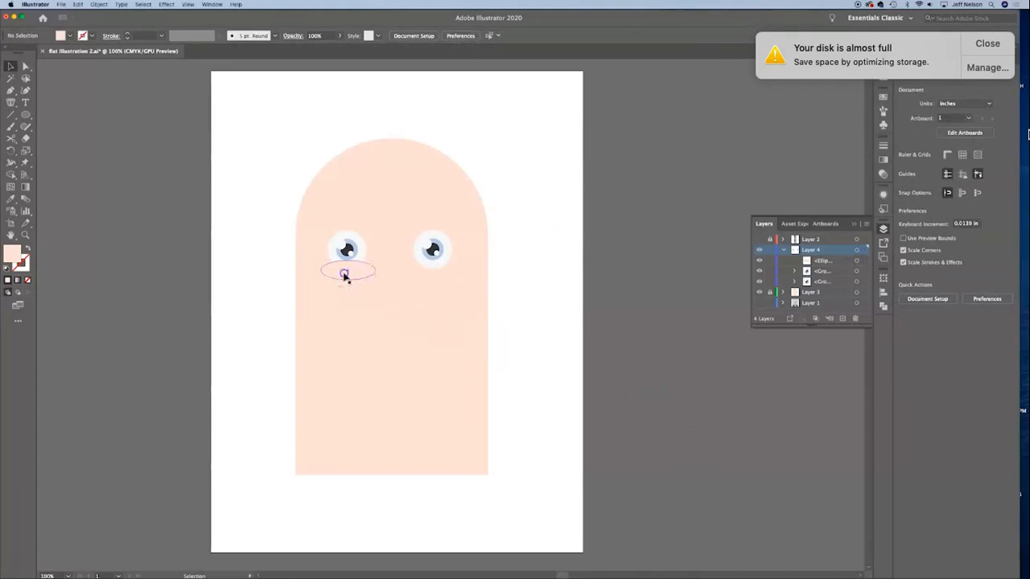
click(344, 275)
drag(339, 275, 422, 275)
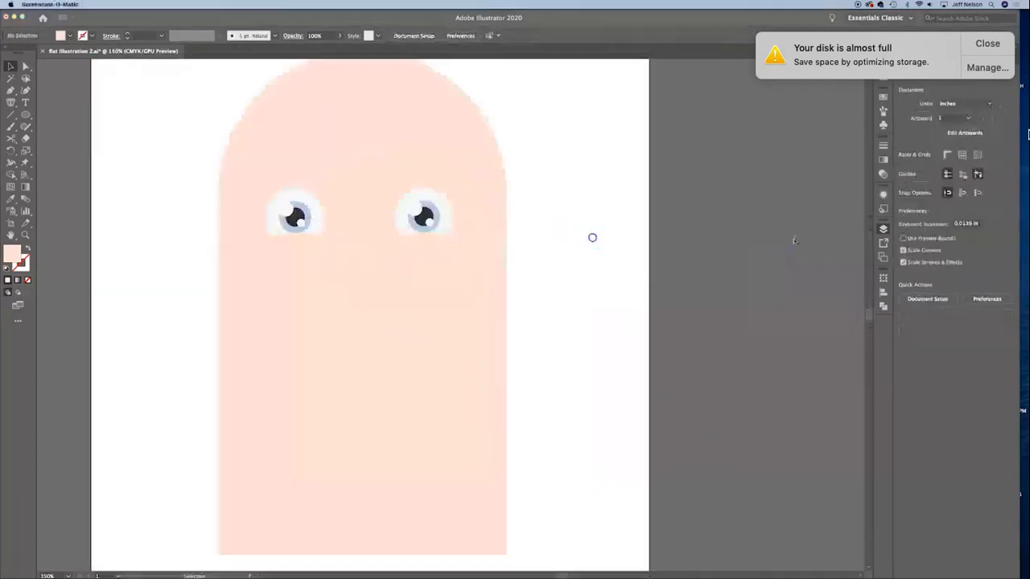
Step: Draw an unfilled circle about 2.28 in across with a 1 pt mauve-brown stroke over the left edge of the head
click(26, 115)
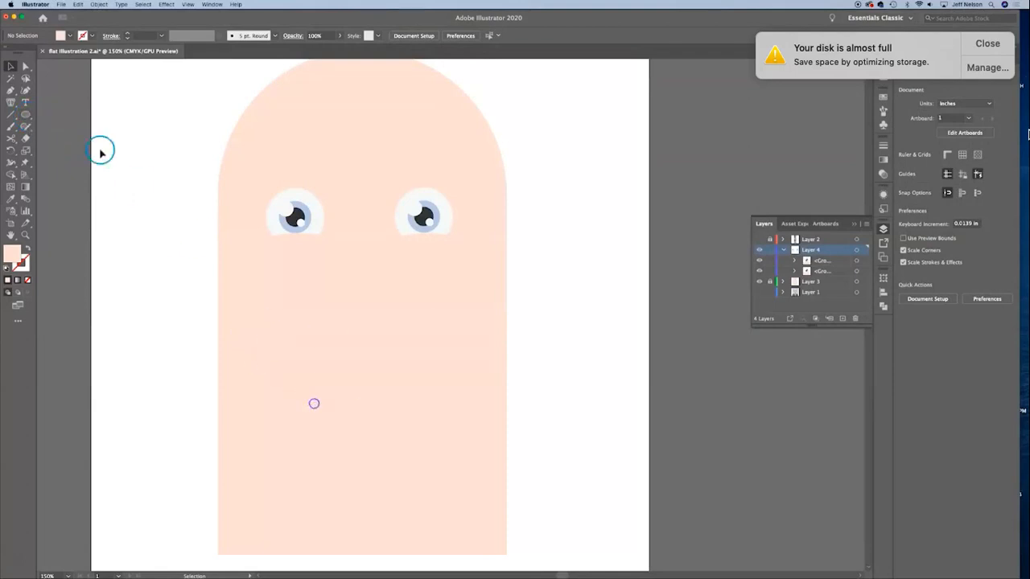
click(25, 115)
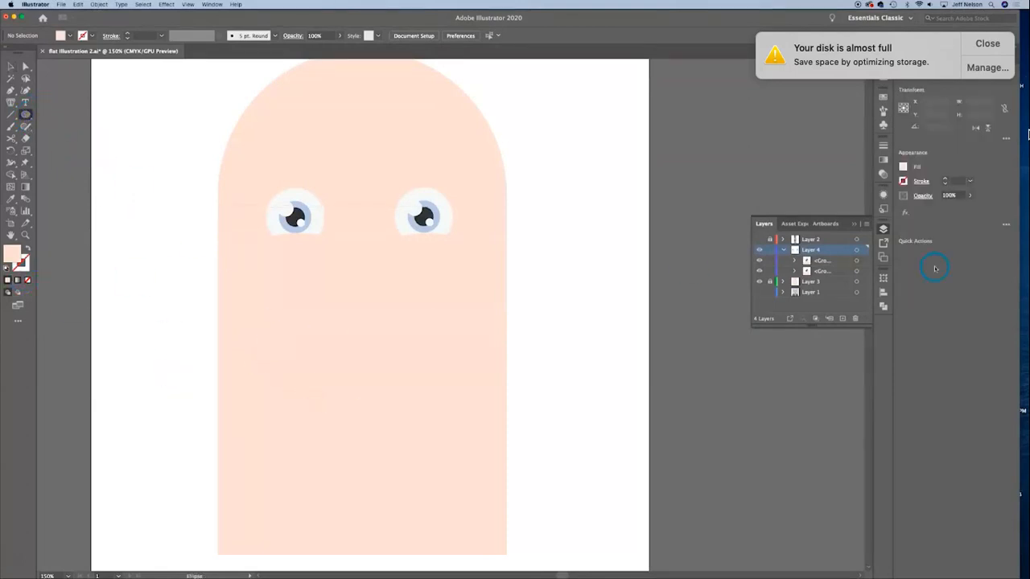
click(883, 96)
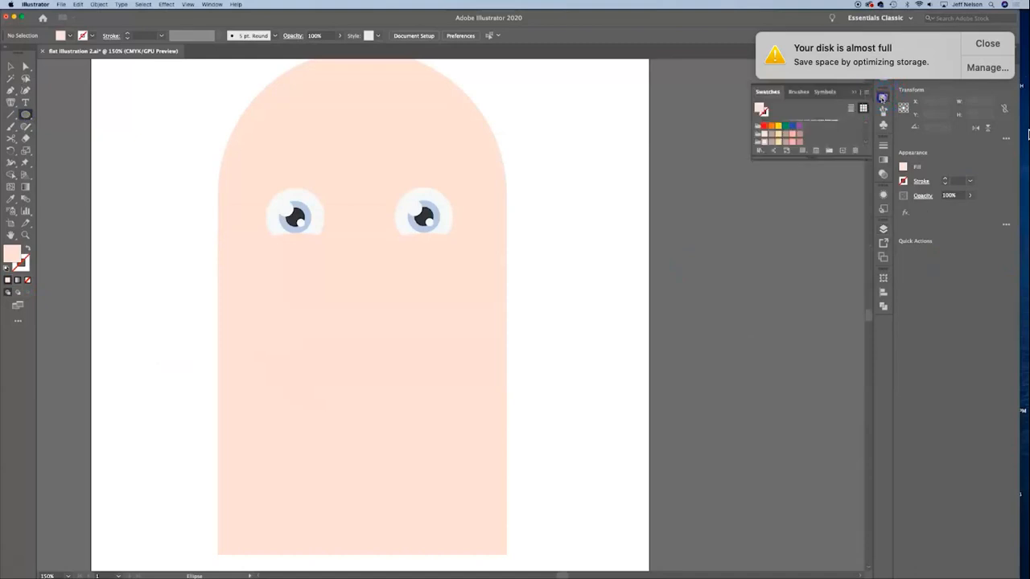
click(767, 116)
click(761, 108)
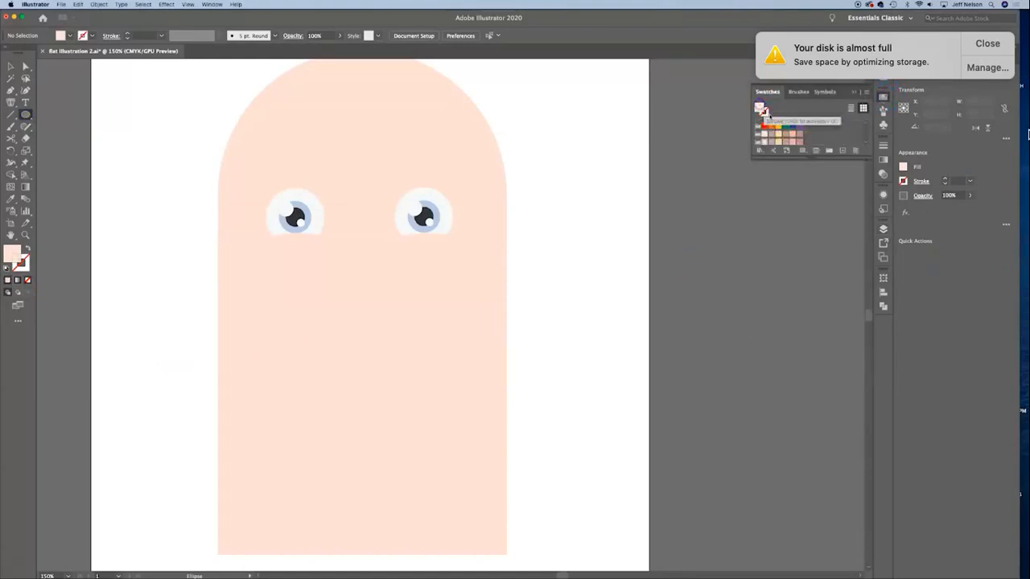
scroll(765, 132, up, 4)
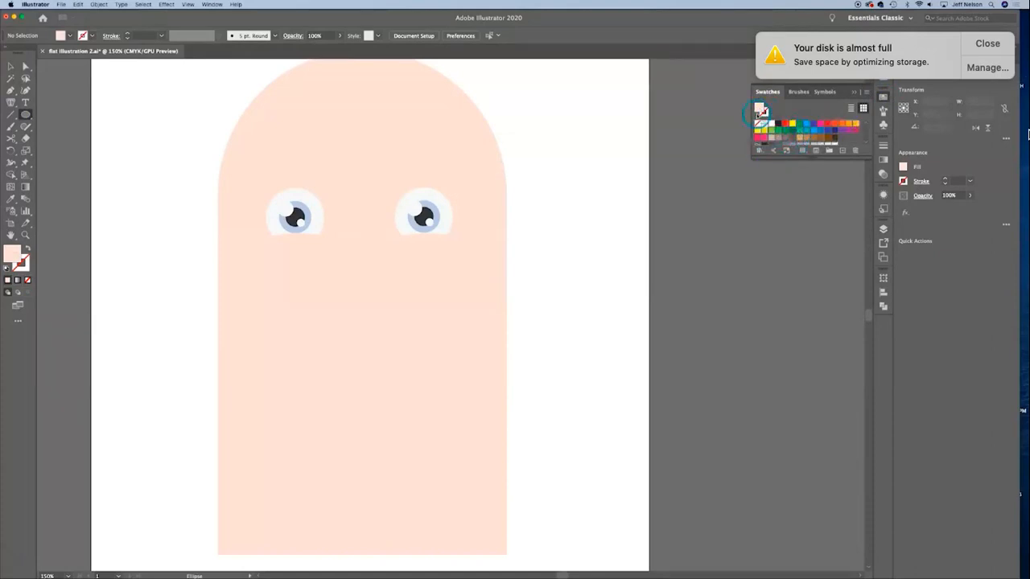
click(759, 123)
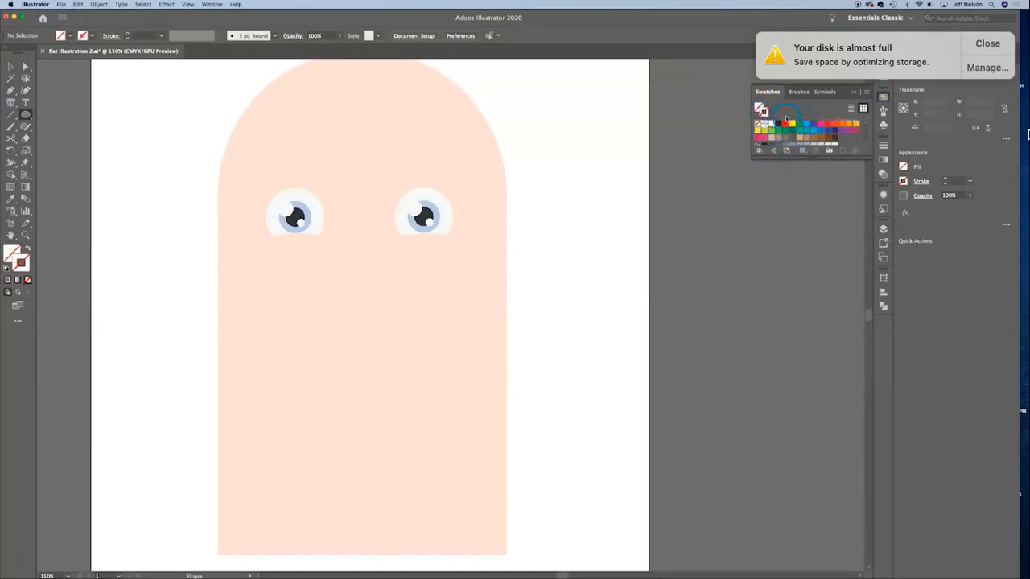
scroll(825, 129, down, 4)
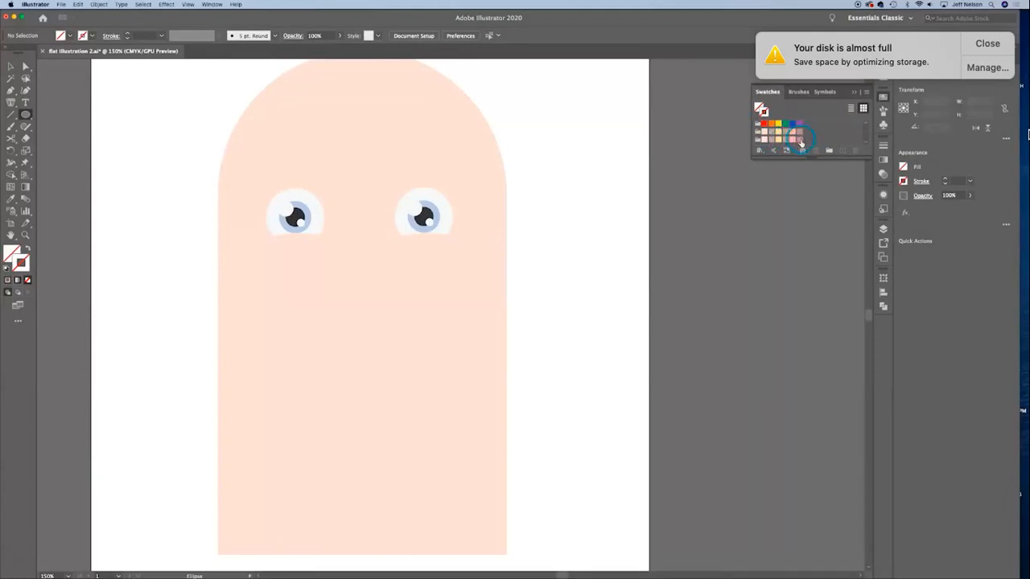
click(799, 133)
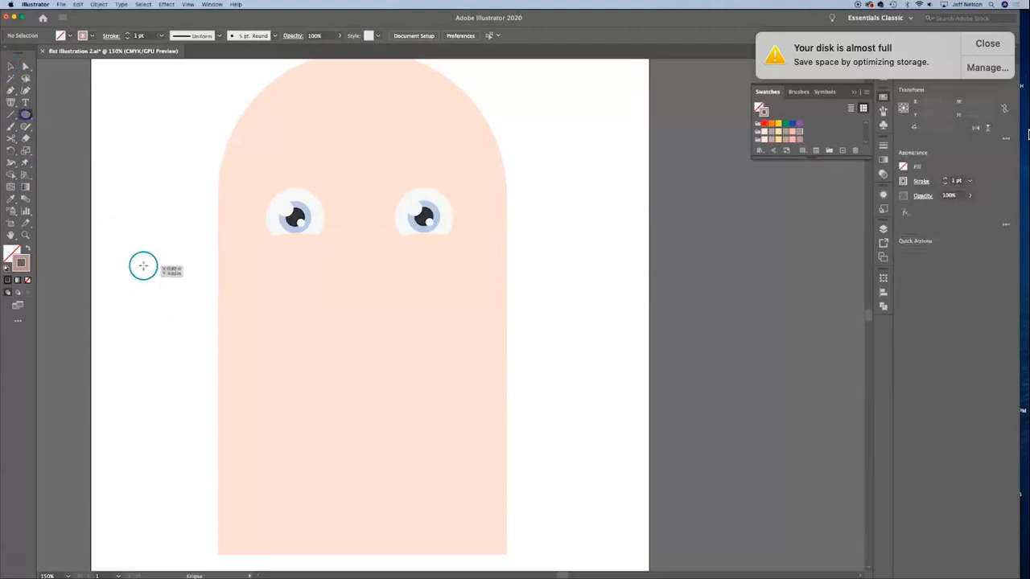
drag(142, 266, 274, 416)
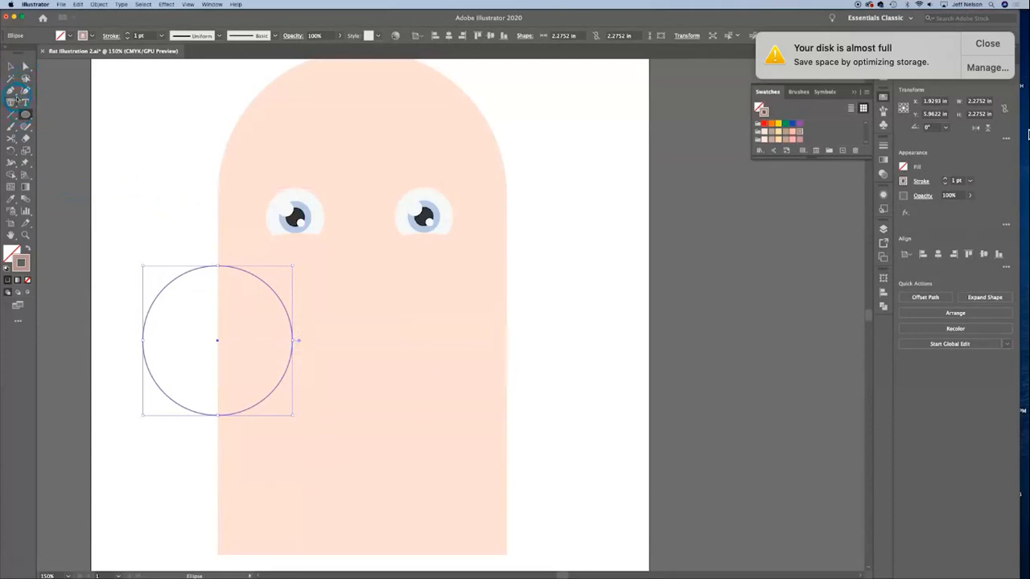
Step: Delete the circle's bottom anchor point, leaving only the upper half as an open arc
click(27, 65)
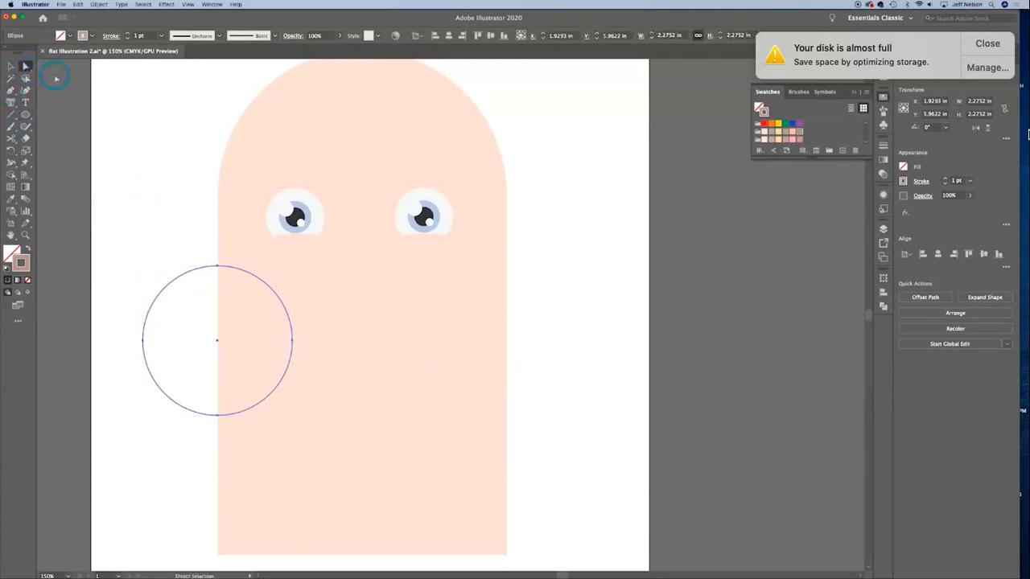
click(116, 119)
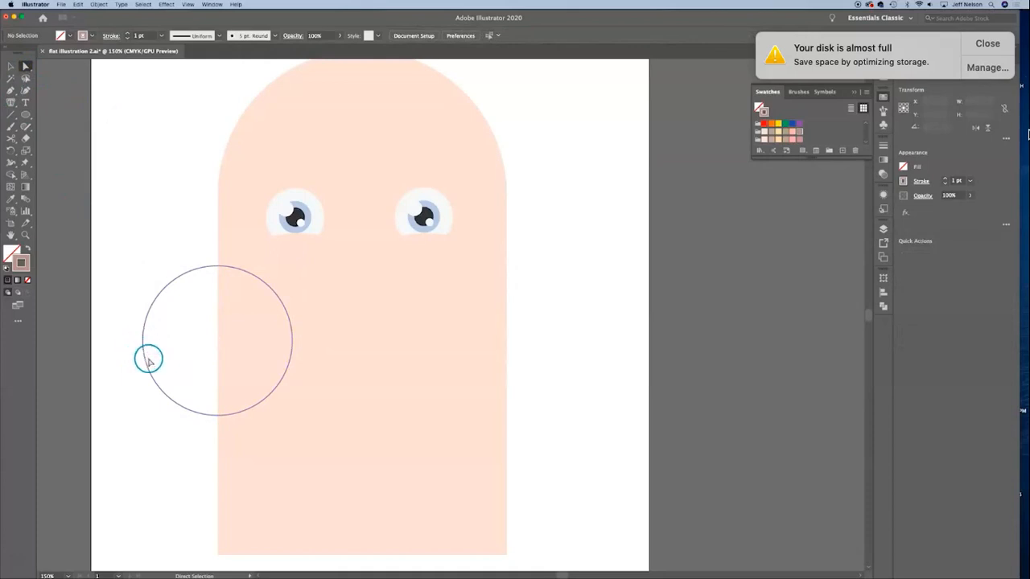
click(212, 416)
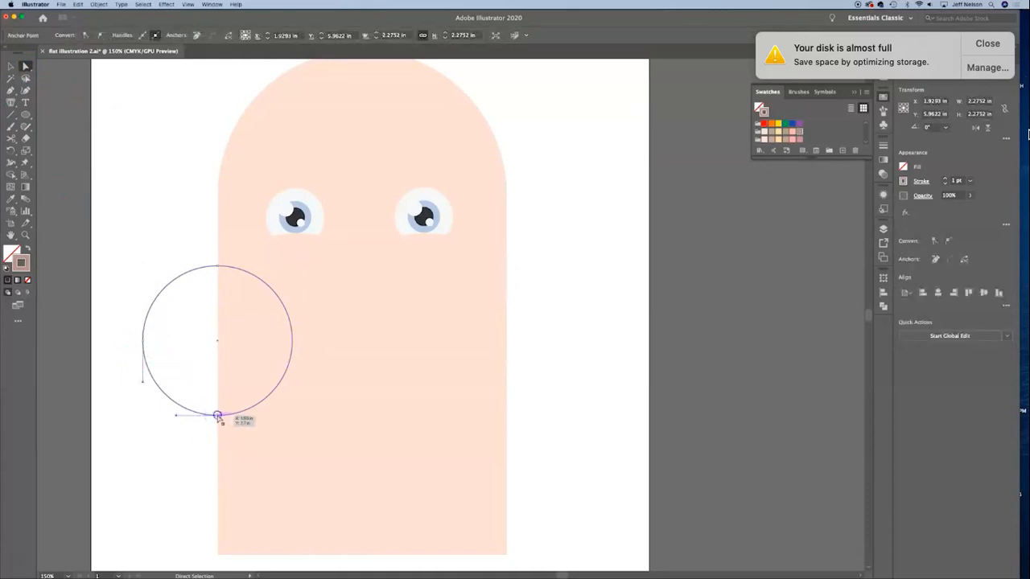
click(171, 499)
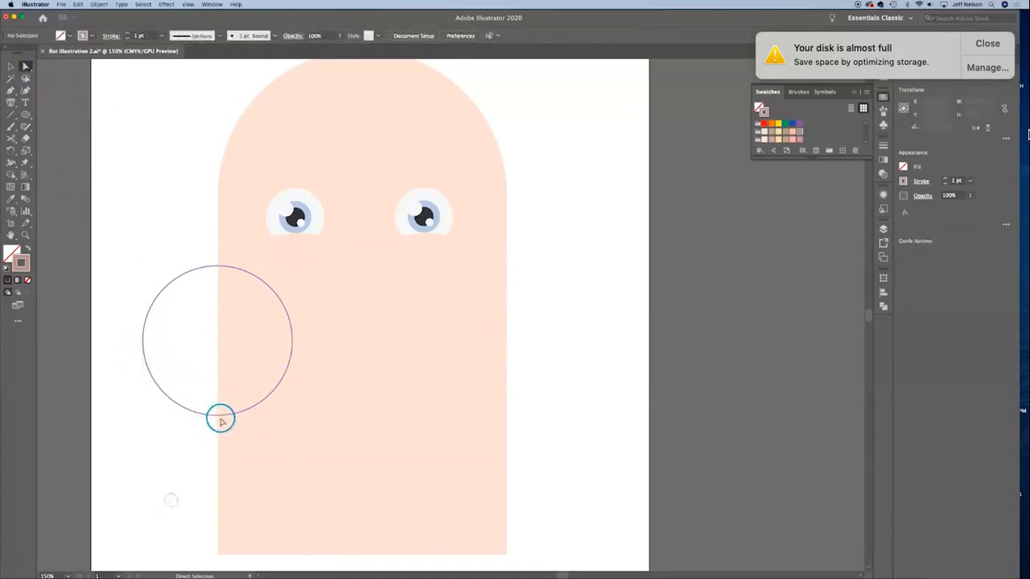
click(220, 417)
key(Delete)
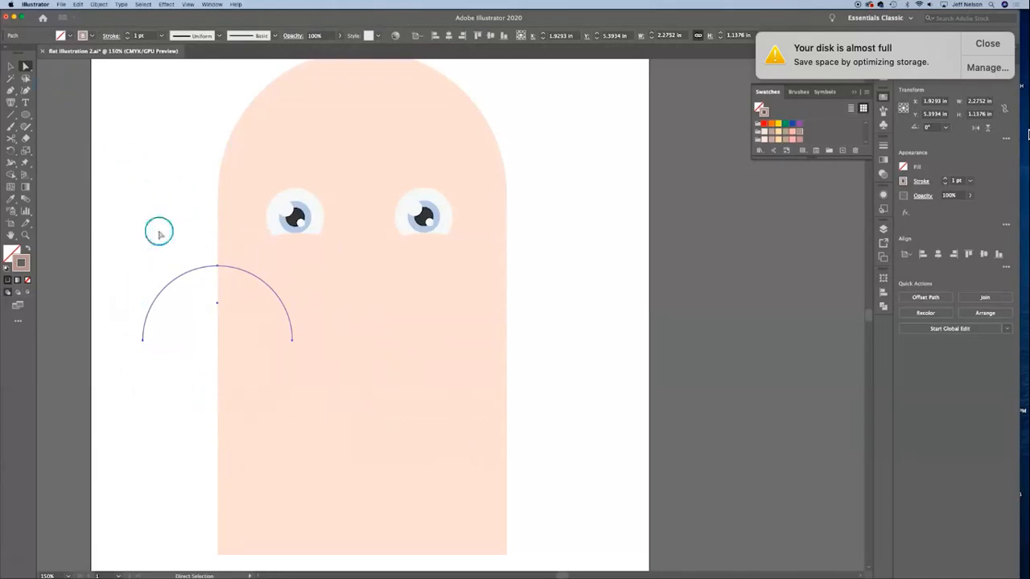
Step: Delete the left end point of the half-circle and rotate the remaining quarter arc 45° so it curves upward evenly
click(189, 367)
click(144, 341)
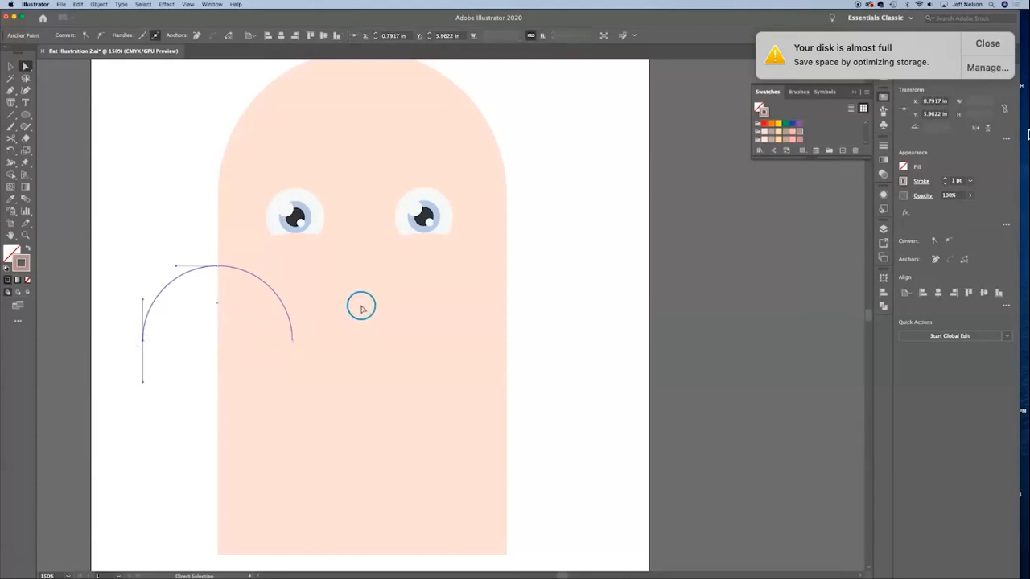
click(10, 67)
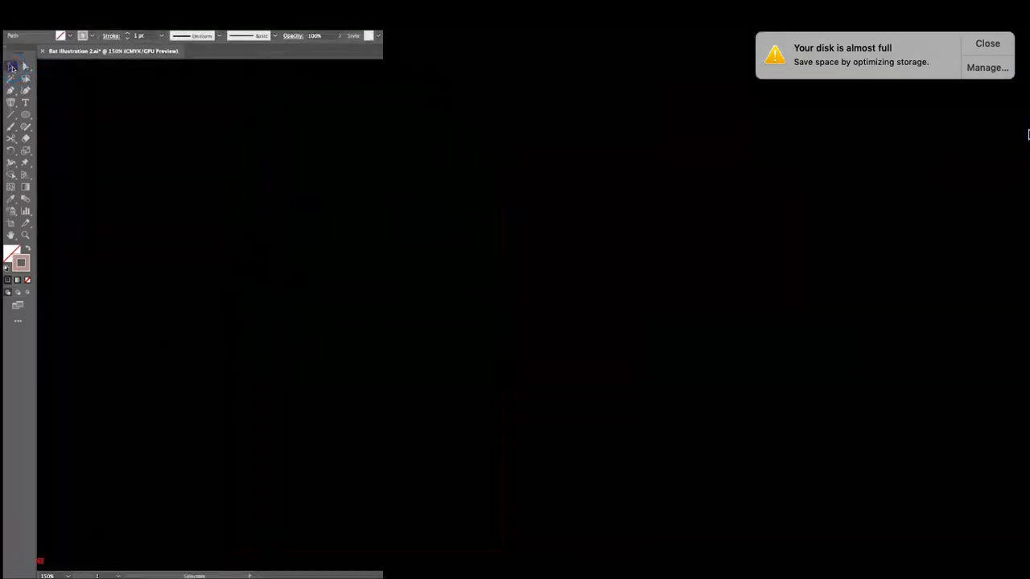
drag(295, 346, 301, 301)
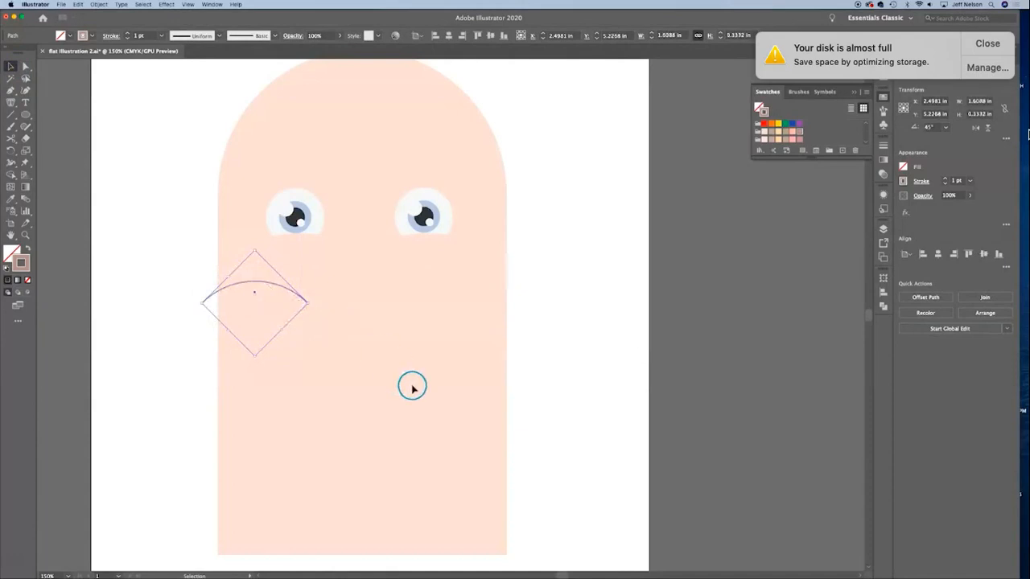
Step: Place the arc just above the left eye and shrink it to about 1.41 in wide
drag(279, 289, 318, 184)
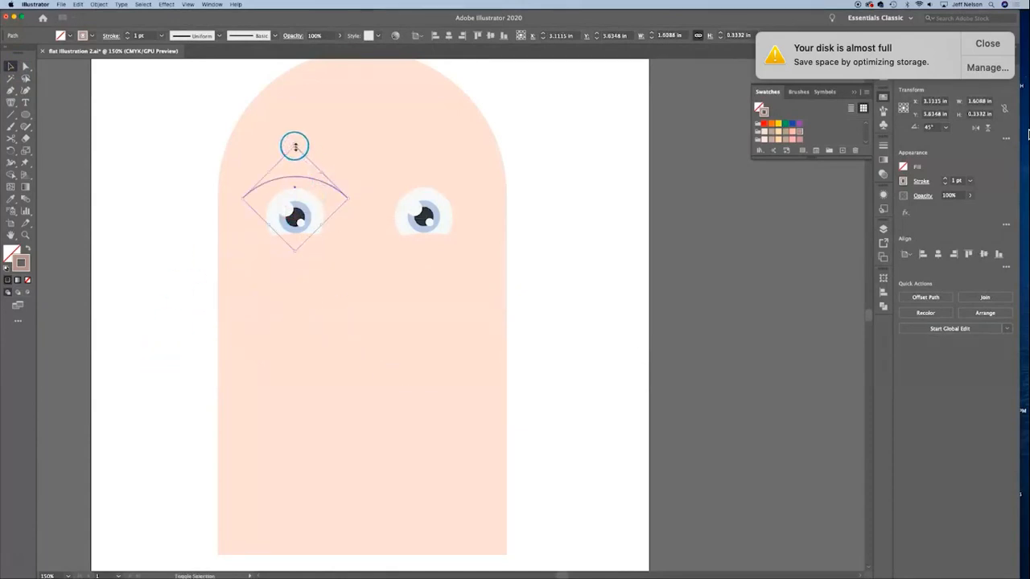
drag(295, 146, 294, 160)
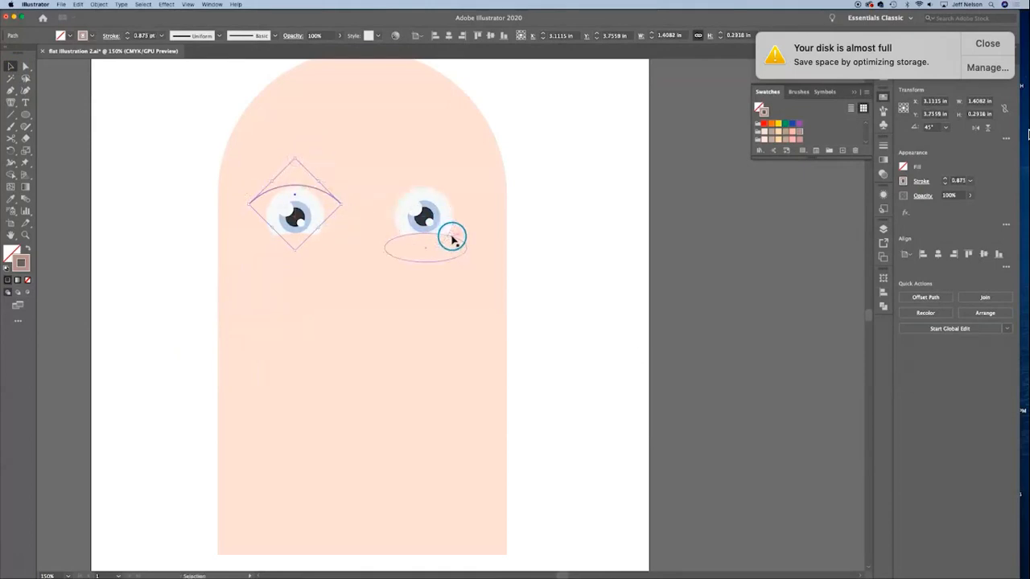
key(Up)
key(Up)
key(Up)
key(Up)
key(Up)
key(Up)
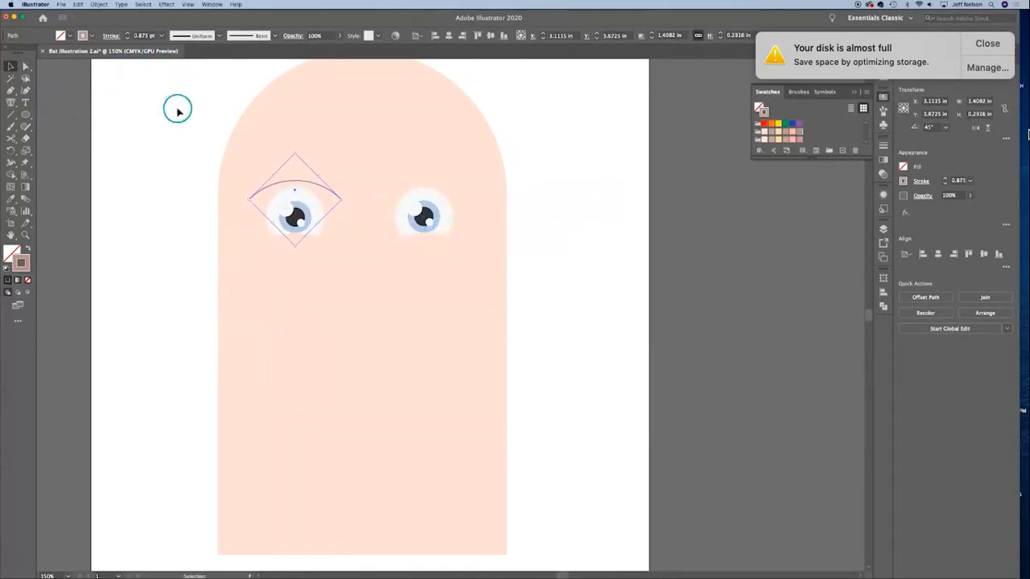
Step: Set the stroke weight of the arc above the left eye to 6 pt
click(126, 33)
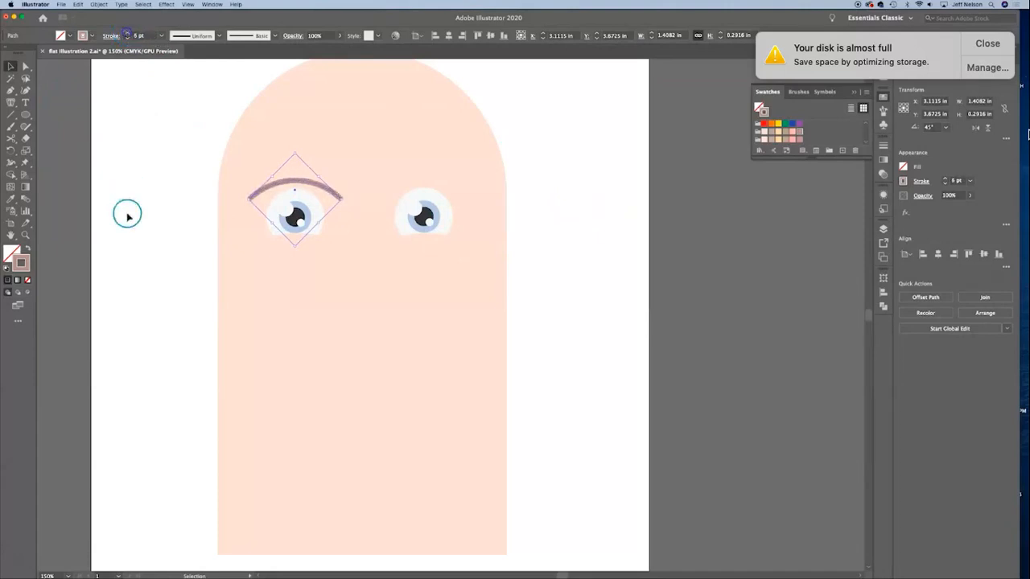
click(150, 295)
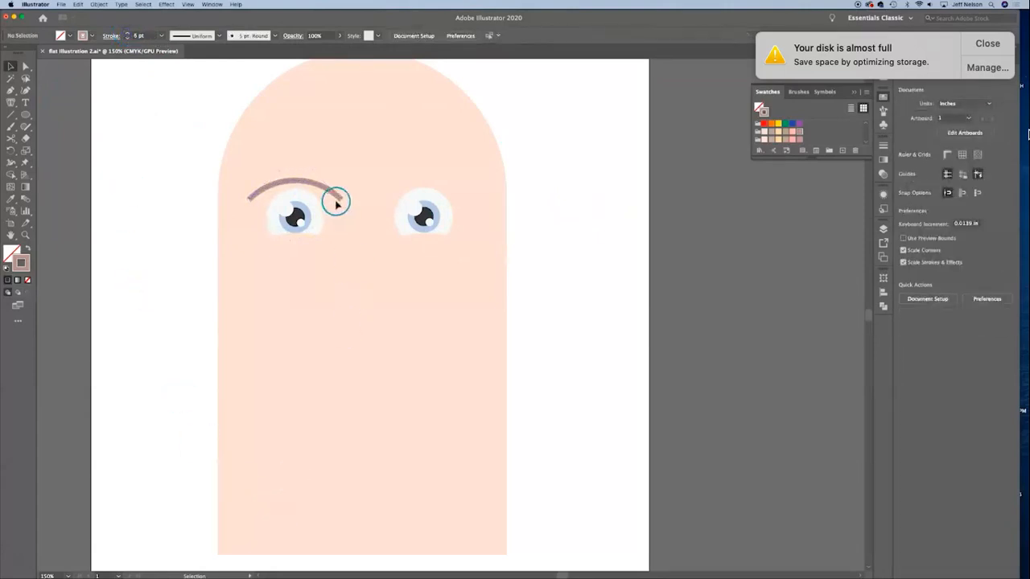
Step: Raise the arc slightly above the left eye and give its stroke round caps
click(311, 177)
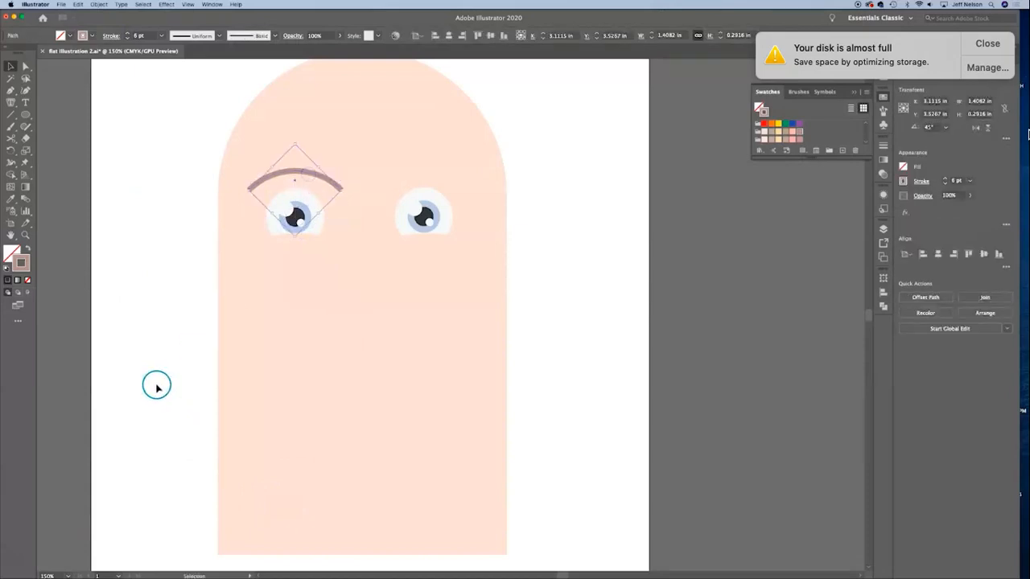
click(157, 387)
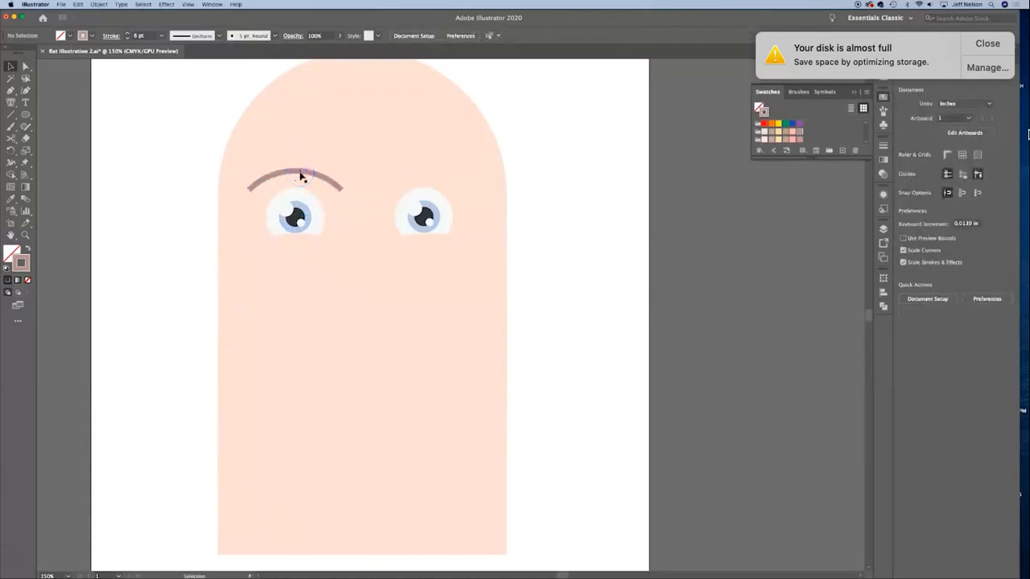
click(559, 178)
click(334, 184)
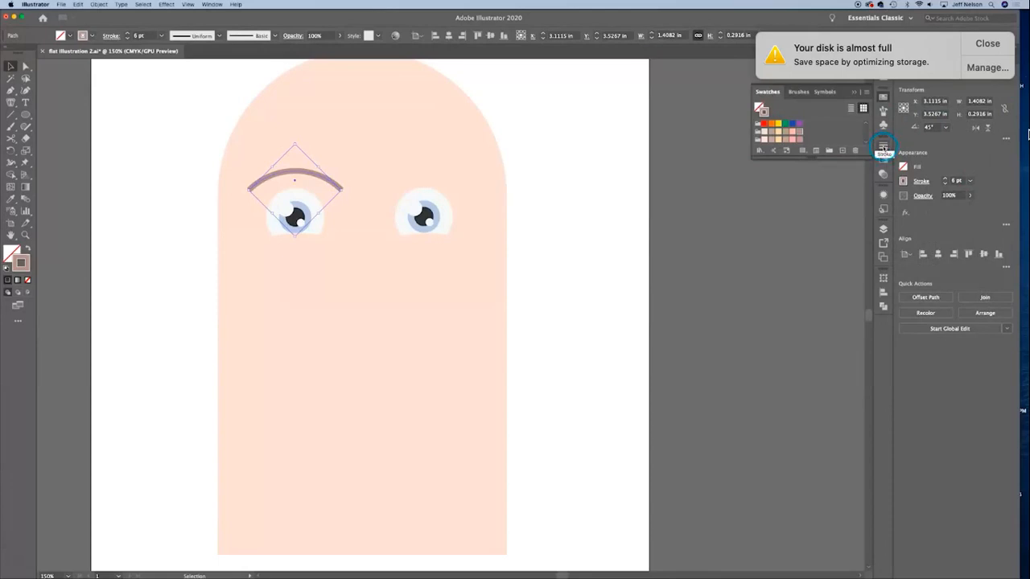
click(882, 148)
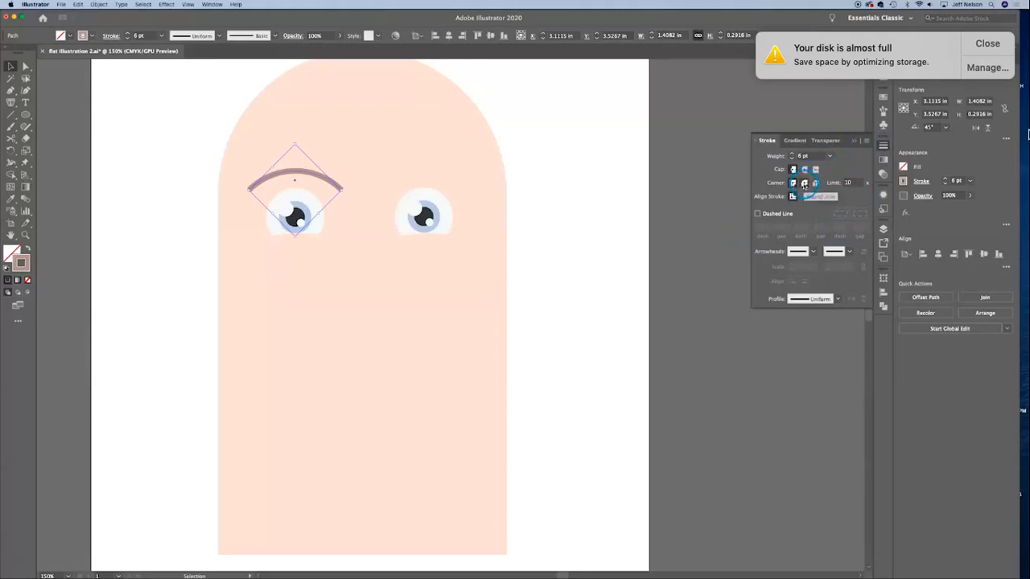
click(804, 171)
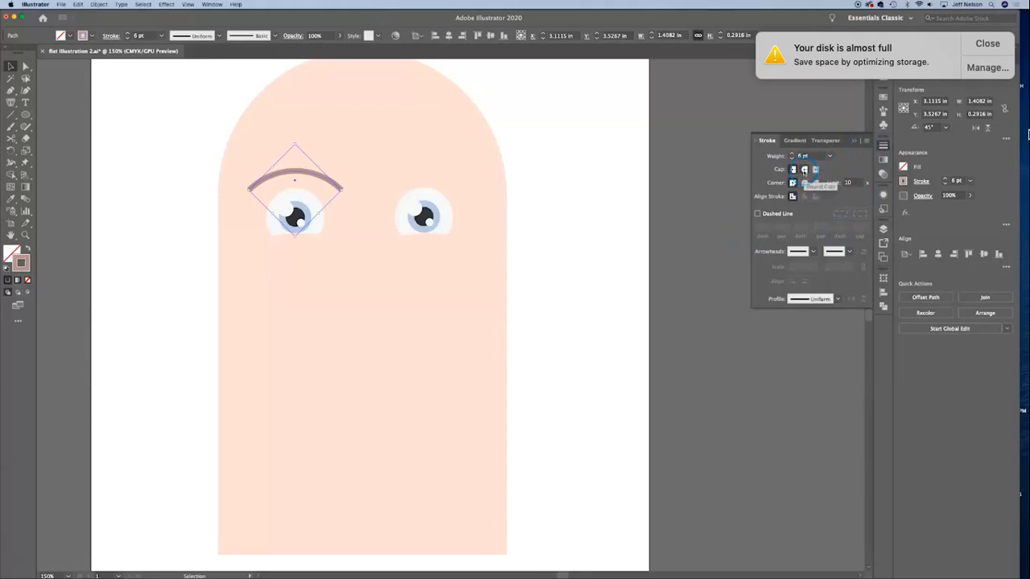
click(619, 276)
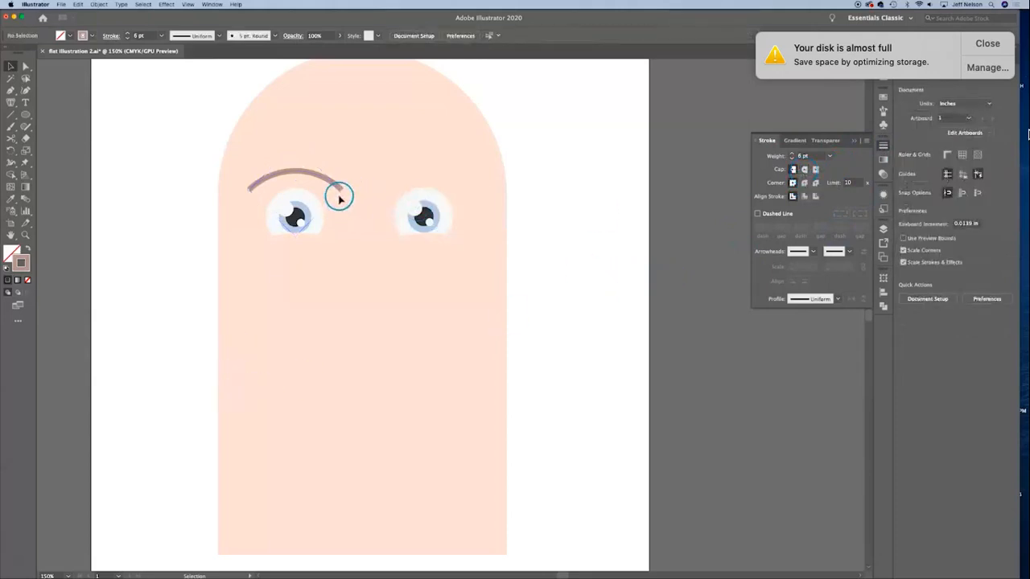
click(315, 172)
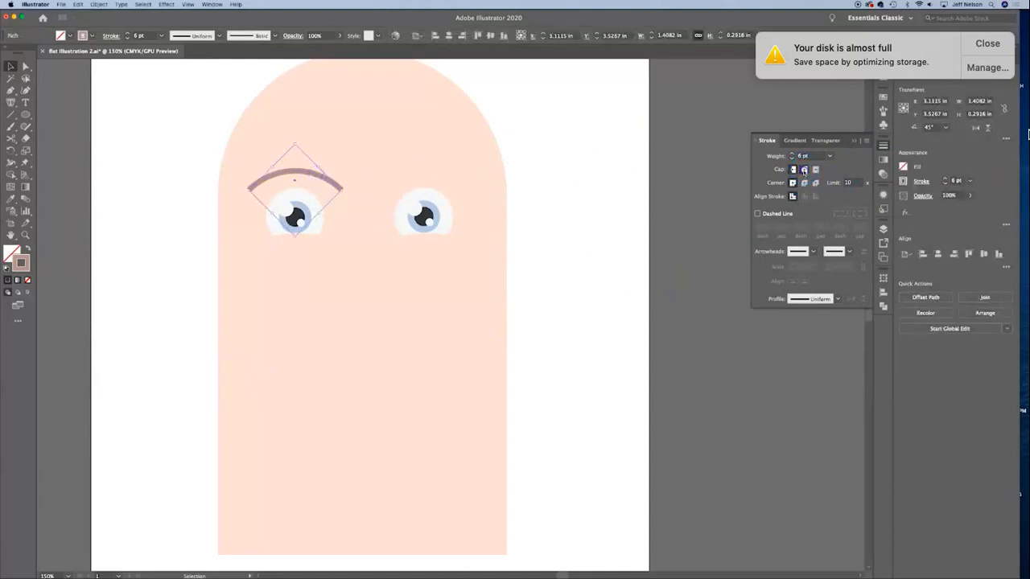
click(699, 320)
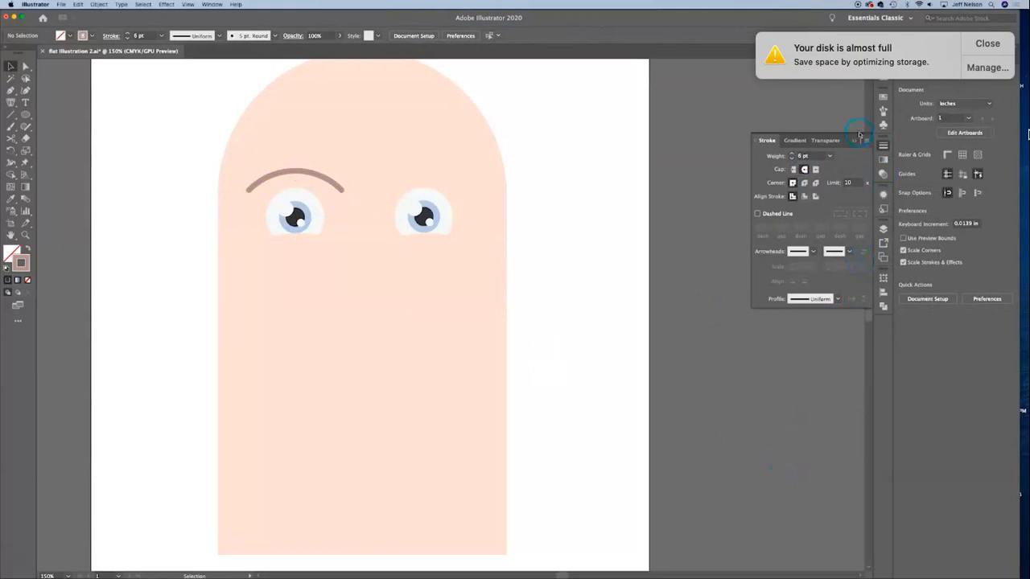
Step: Thicken the middle of the arc above the left eye with the Width tool to about 11.12 pt, keeping the ends thinner
click(287, 174)
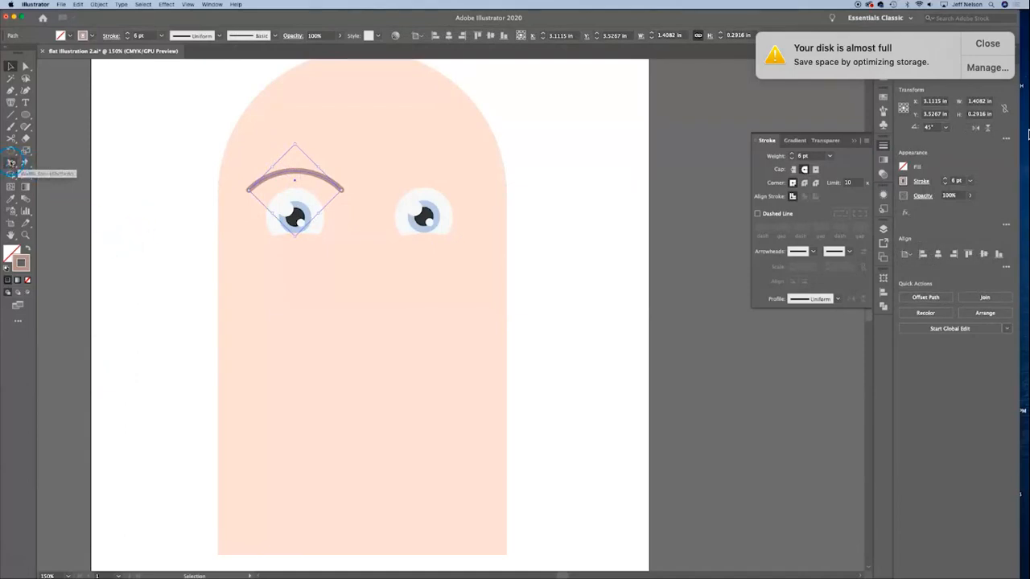
click(11, 163)
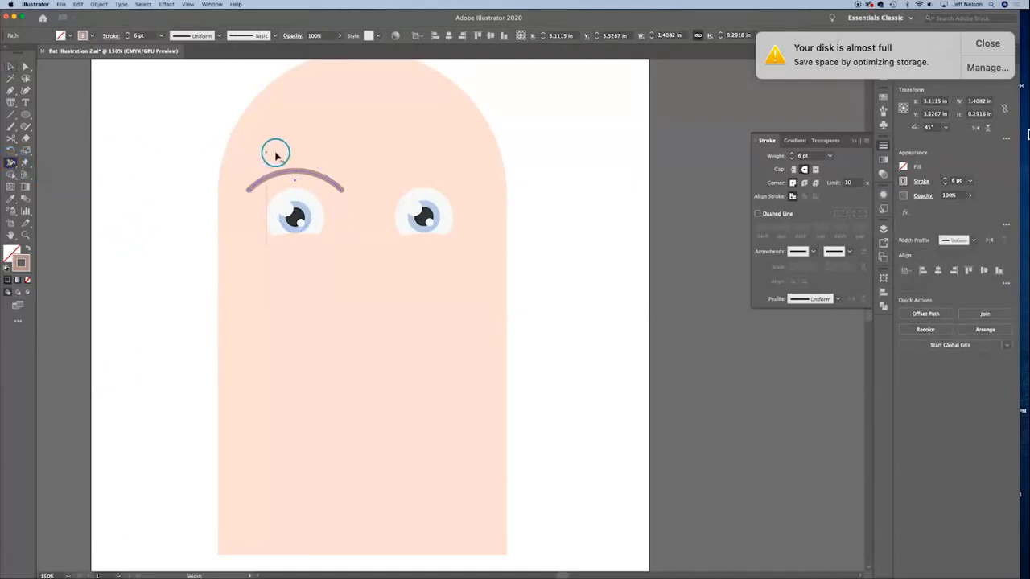
key(super+equal)
key(super+equal)
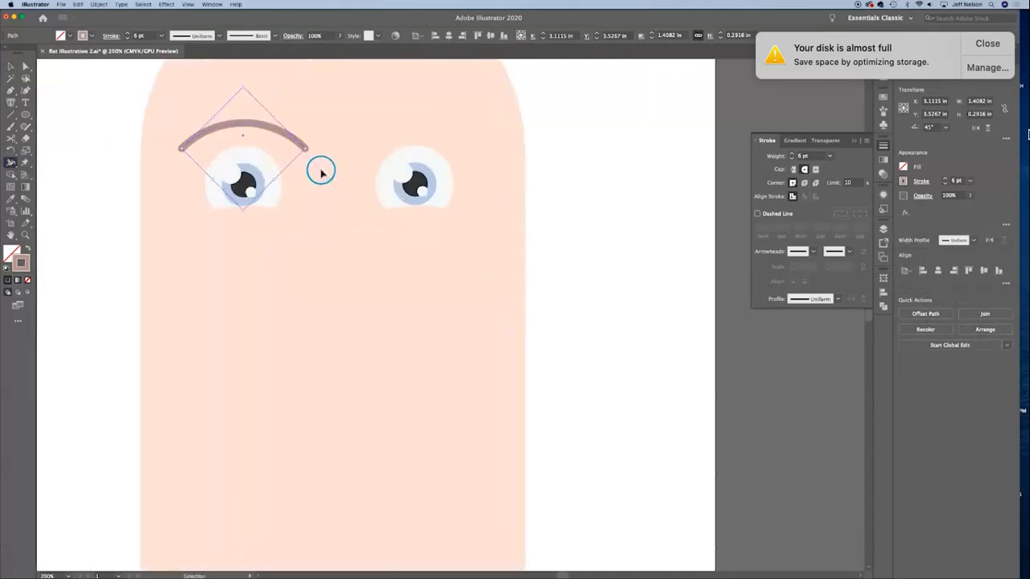
key(space)
drag(250, 170, 454, 436)
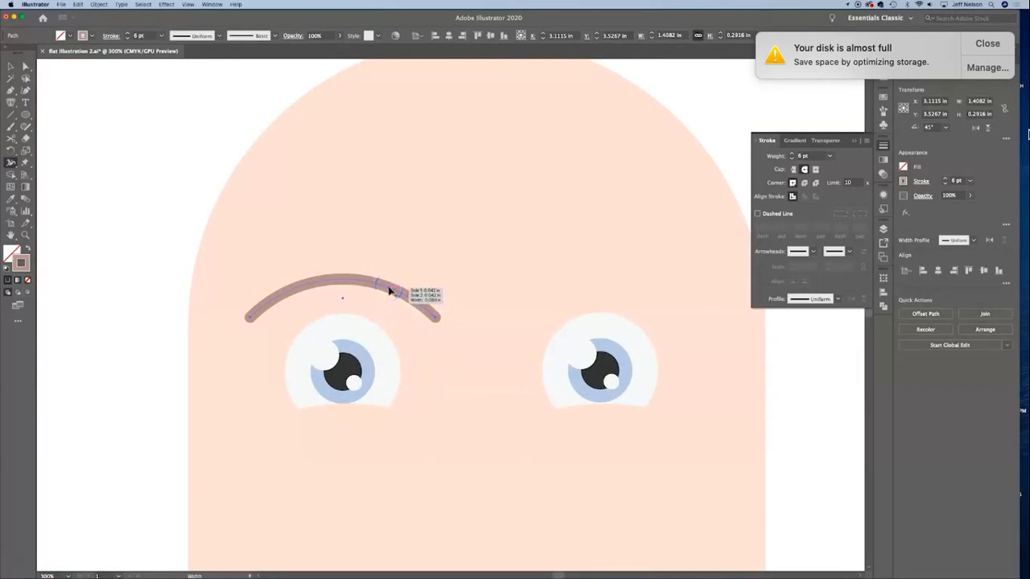
drag(388, 288, 384, 292)
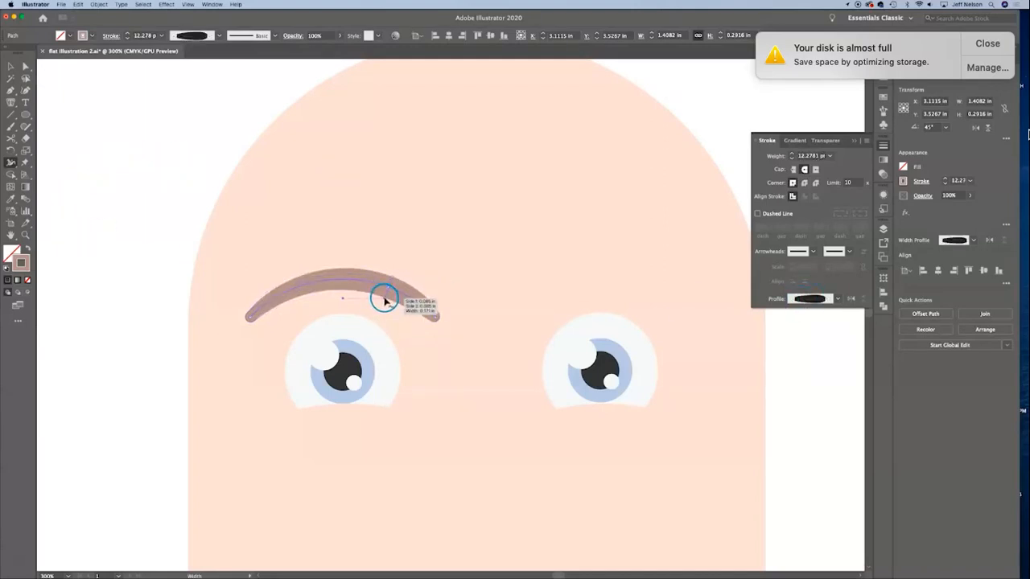
key(super+z)
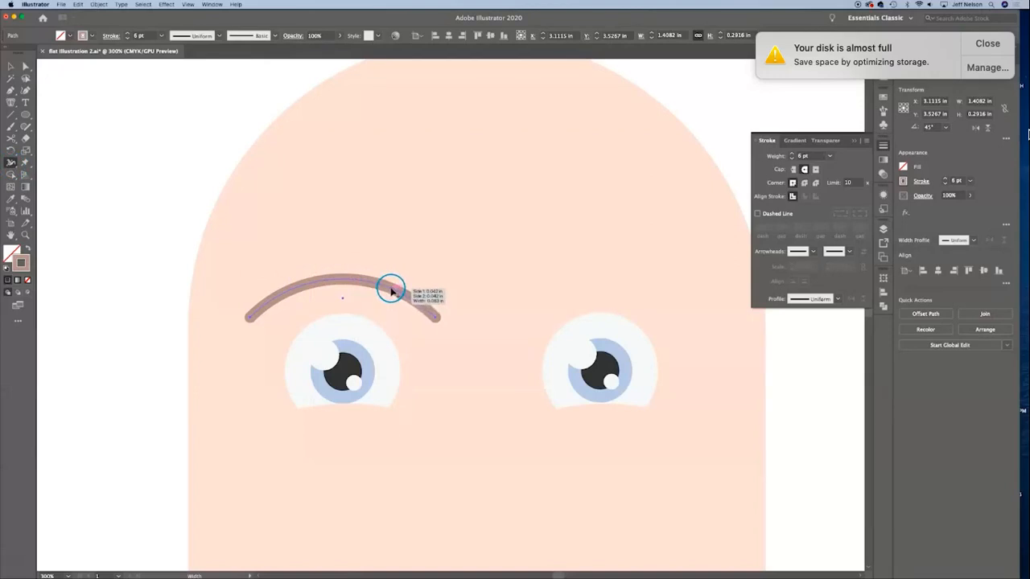
drag(386, 288, 382, 296)
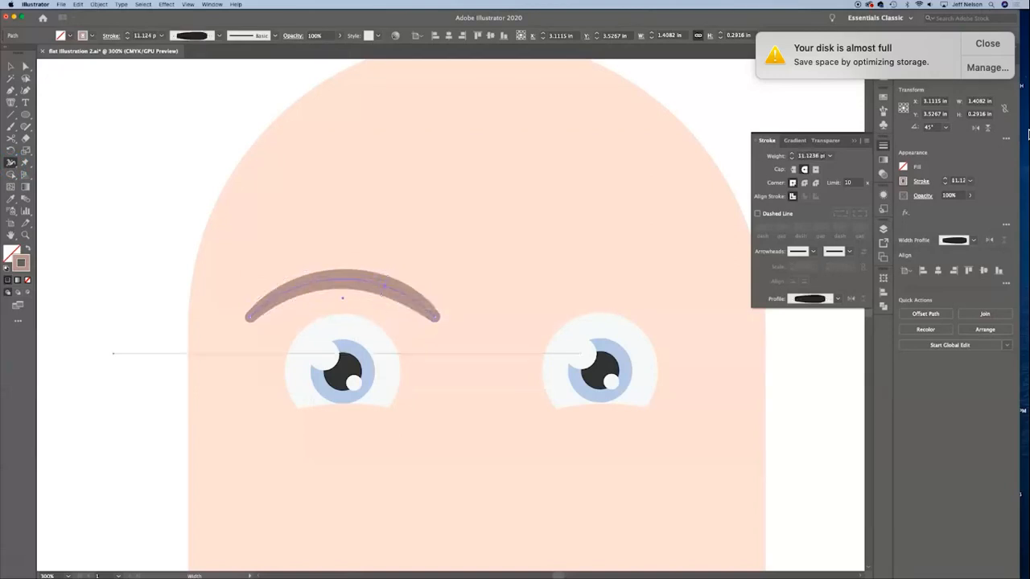
click(11, 67)
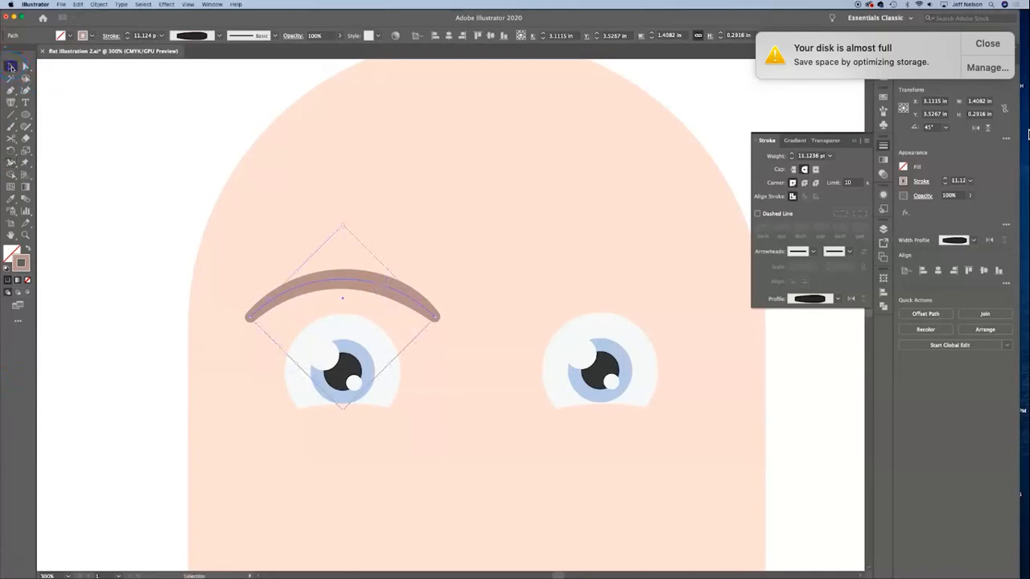
click(145, 402)
Step: Make a vertically reflected copy of the left eyebrow and place an eyebrow at the same height above the right eye
key(super+minus)
key(super+minus)
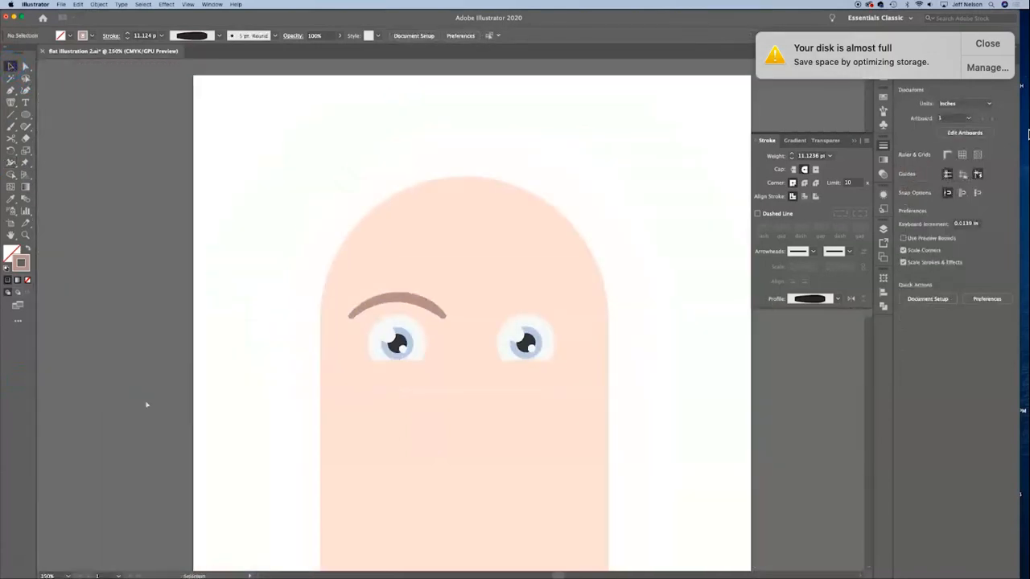
click(413, 301)
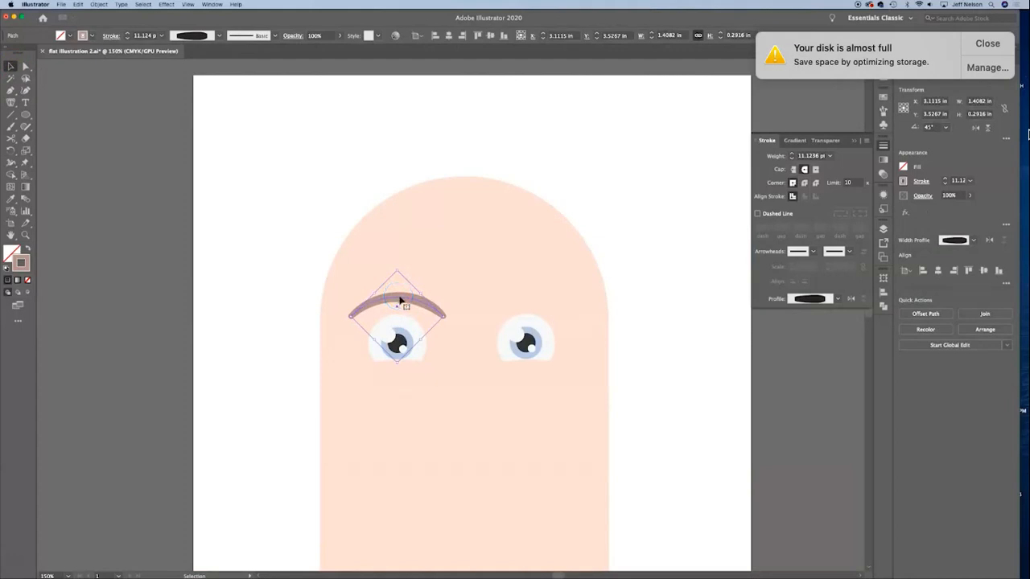
right_click(400, 299)
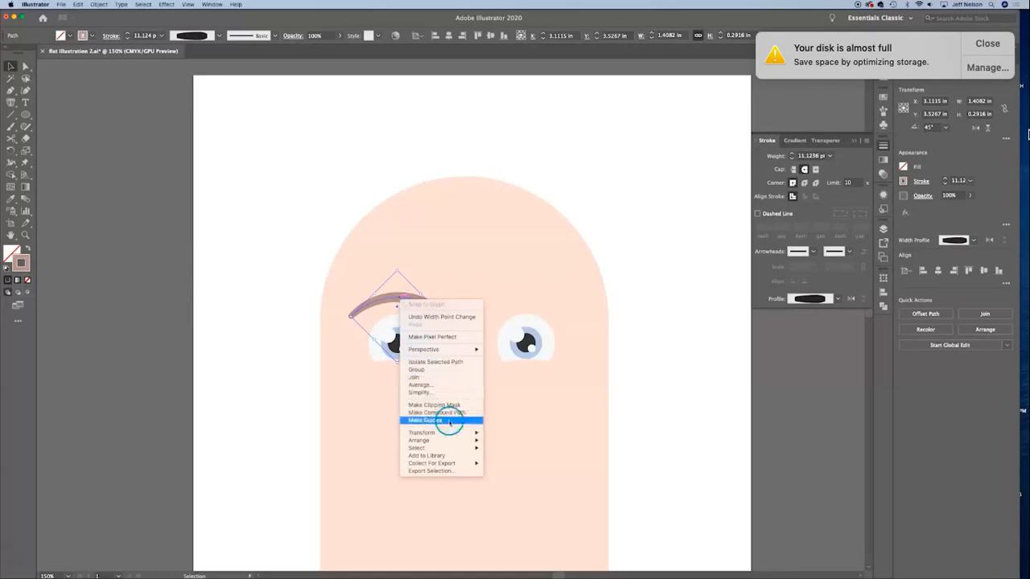
mouse_move(457, 432)
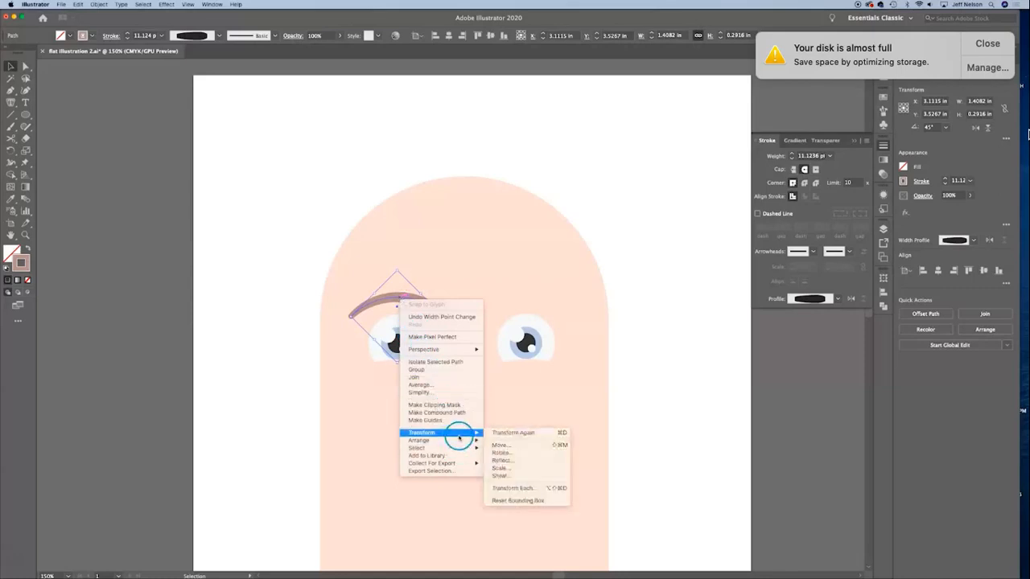
click(512, 461)
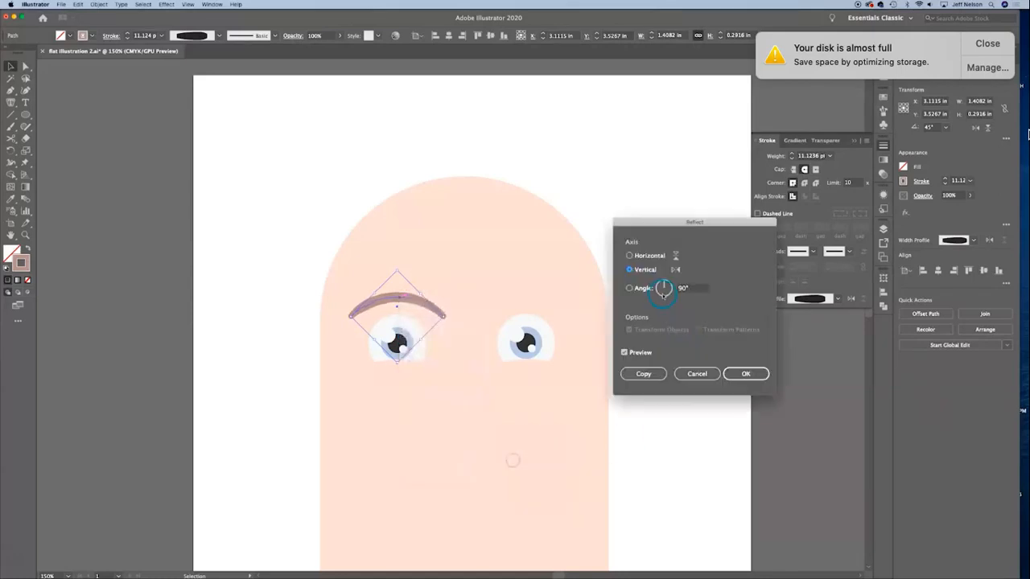
click(645, 375)
click(136, 301)
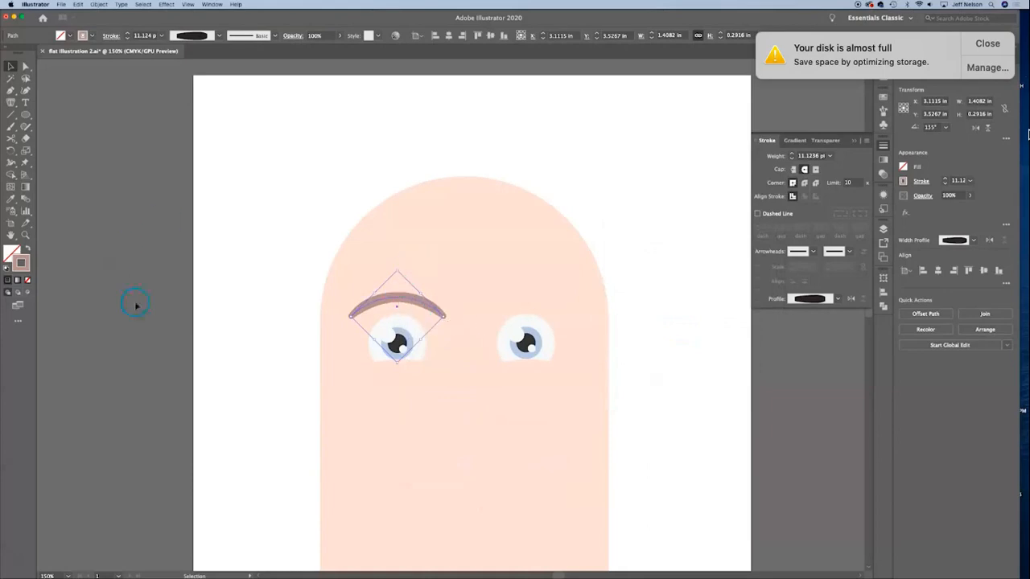
click(405, 300)
drag(404, 300, 530, 300)
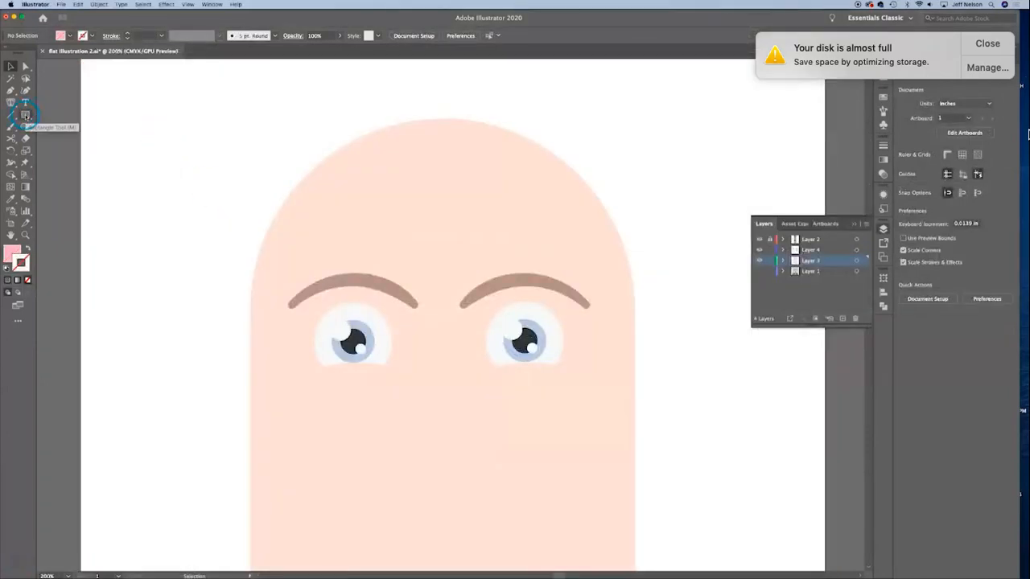
Step: Draw a pink 1 in circle on Layer 4 beside the head and pull its top anchor point up to form a teardrop
drag(26, 117, 73, 138)
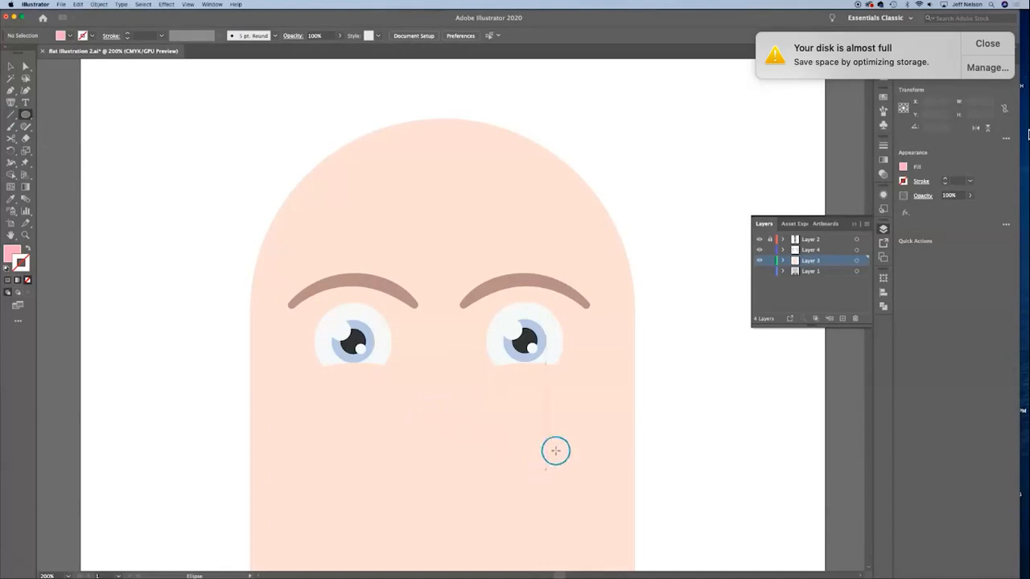
click(829, 252)
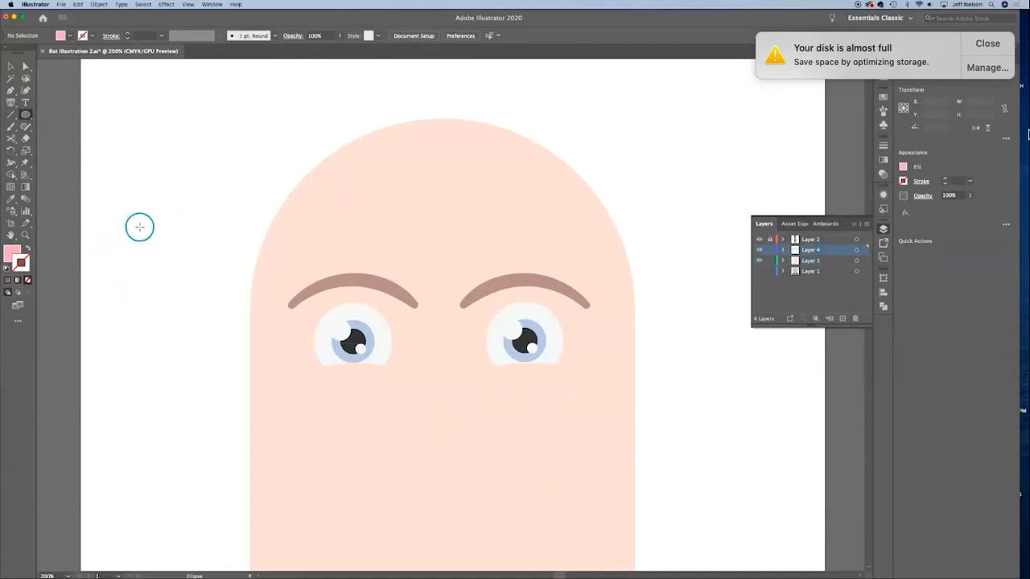
drag(156, 300, 244, 377)
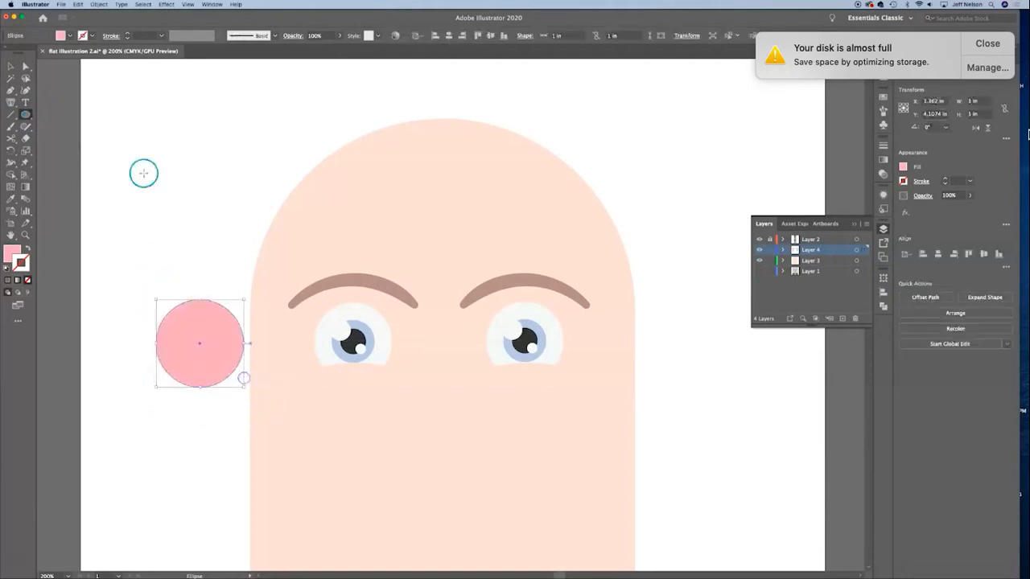
key(a)
click(147, 151)
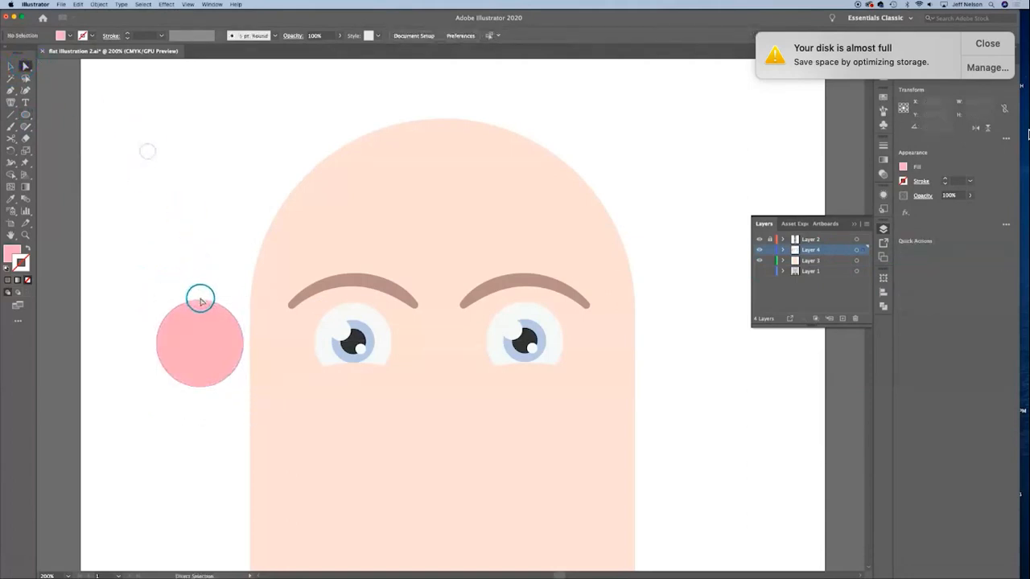
drag(201, 300, 199, 231)
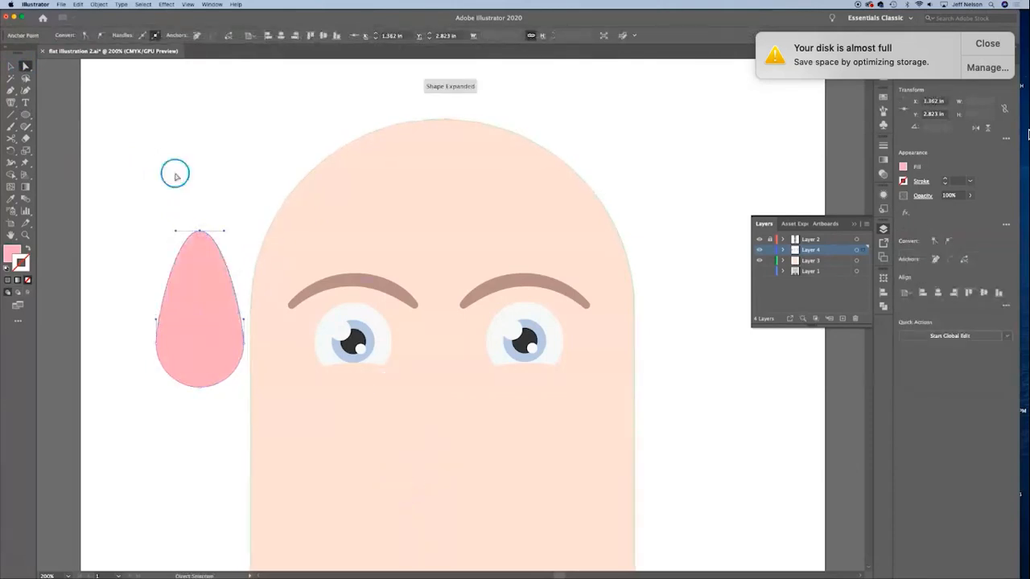
Step: Place the pink teardrop as a nose, centered between and below the eyes
click(11, 67)
click(158, 115)
drag(202, 338, 440, 436)
click(704, 417)
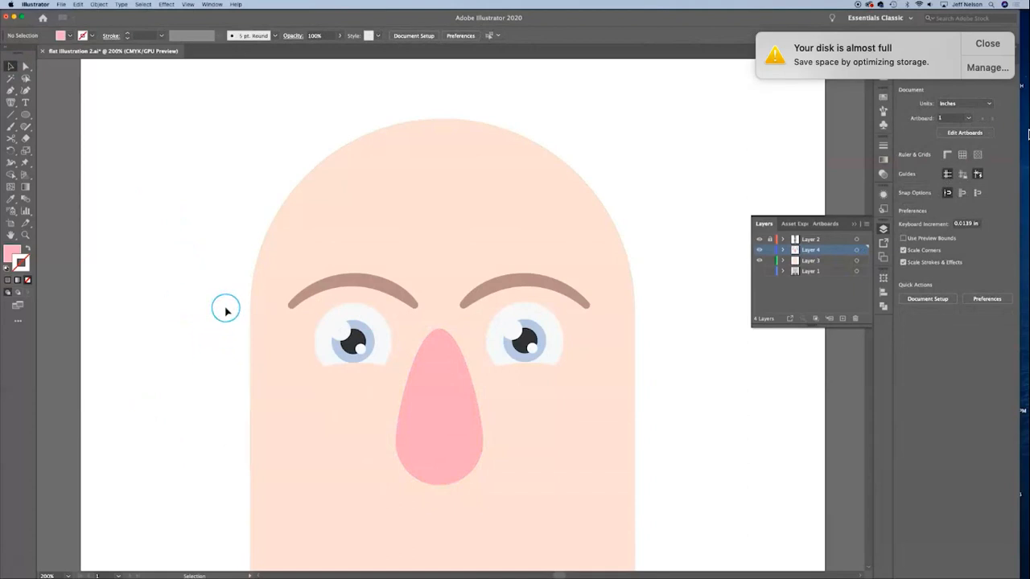
Step: Build a second nose beside the head from a pink circle with an about 0.18 in circle overlapping each lower side
click(26, 116)
mouse_move(128, 218)
mouse_down()
mouse_move(156, 238)
mouse_move(171, 284)
mouse_up()
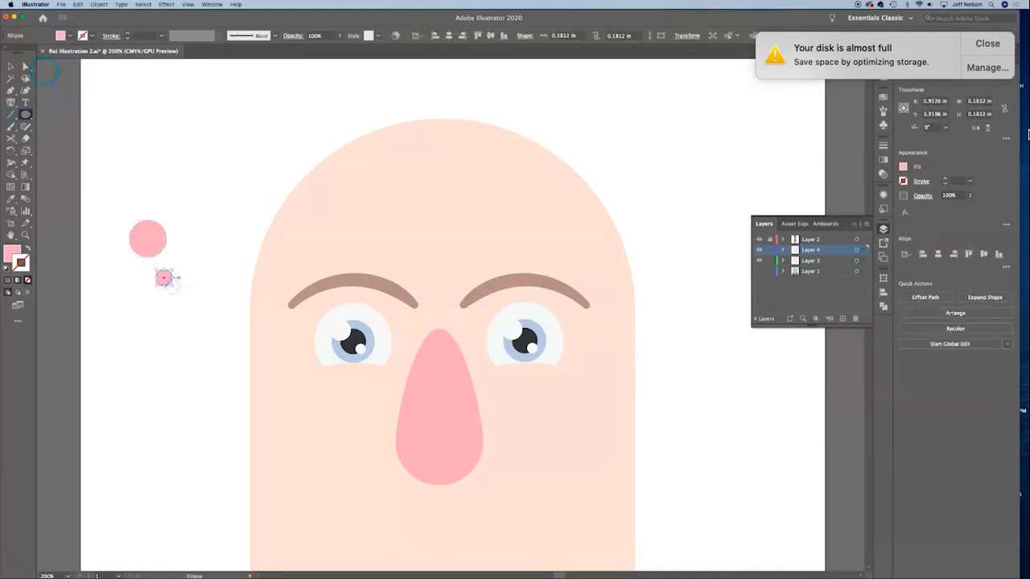
click(11, 67)
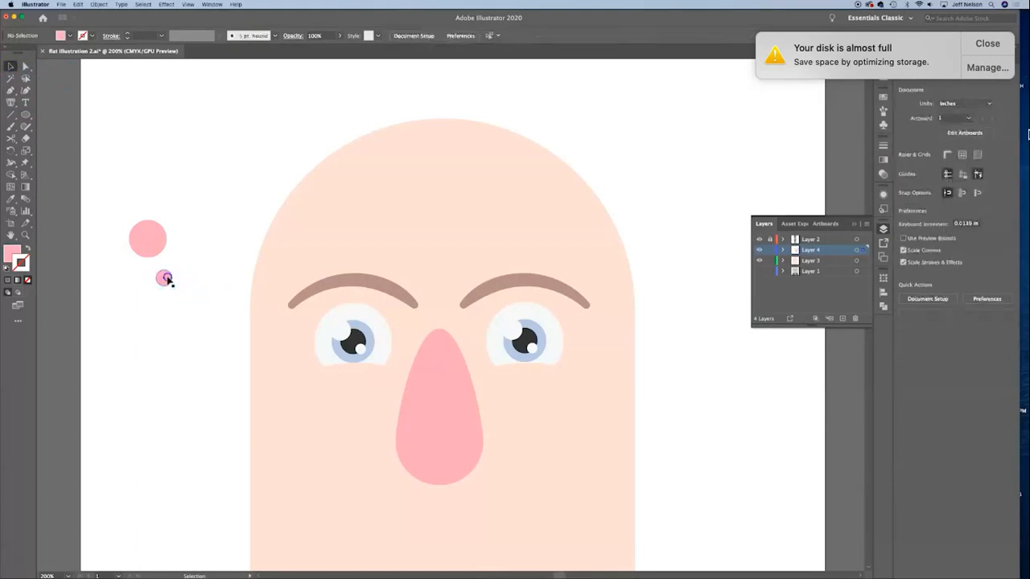
drag(166, 281, 167, 247)
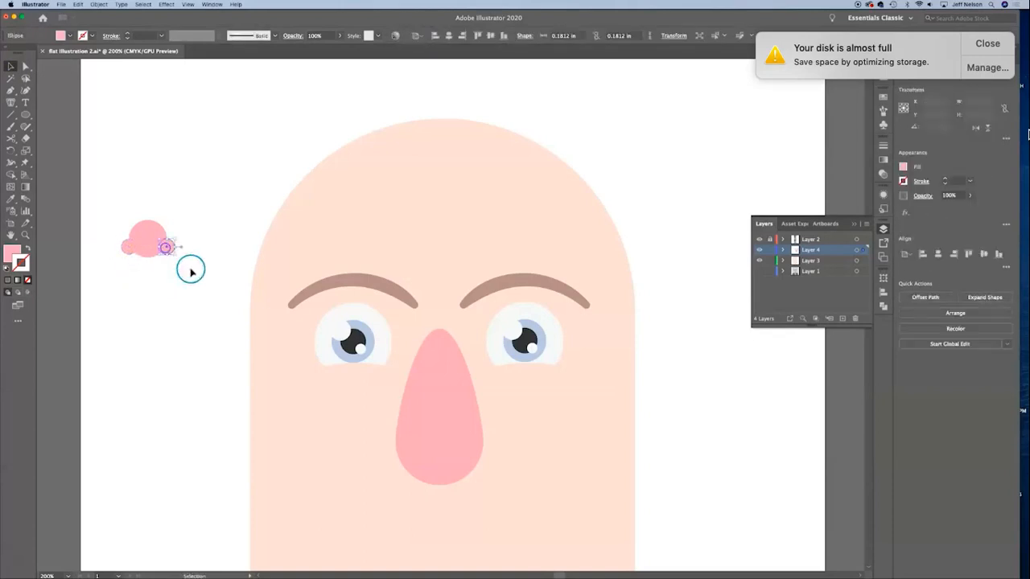
click(191, 275)
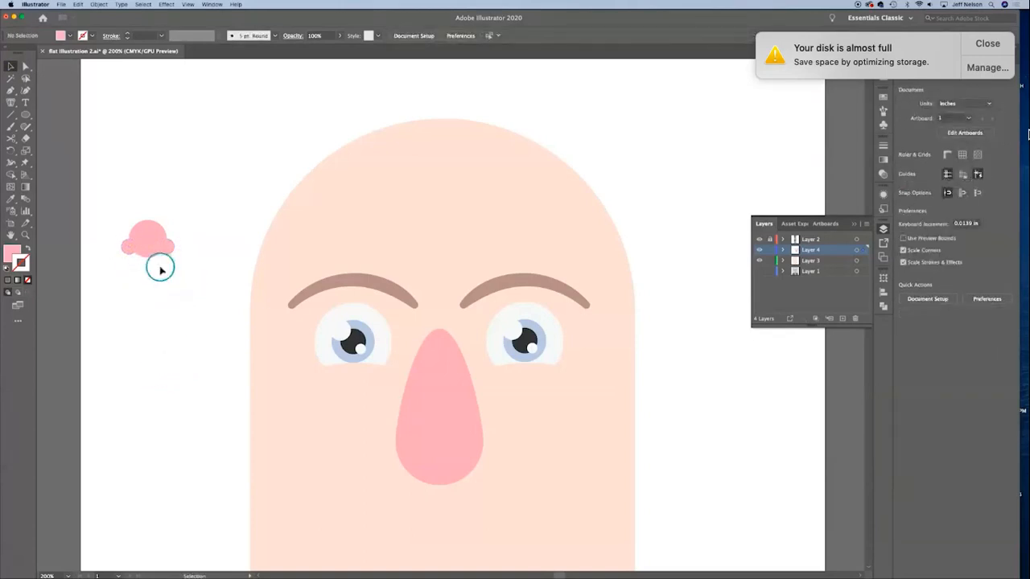
Step: Delete the teardrop nose and place the three-circle nose centered just below the eyes
click(471, 452)
key(Delete)
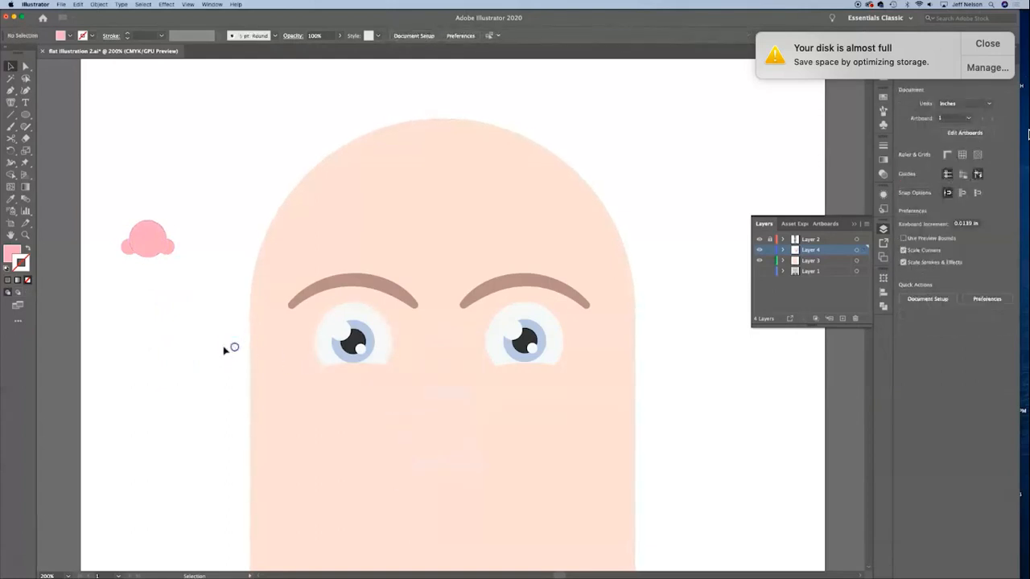
drag(120, 214, 193, 276)
drag(148, 233, 443, 392)
click(713, 416)
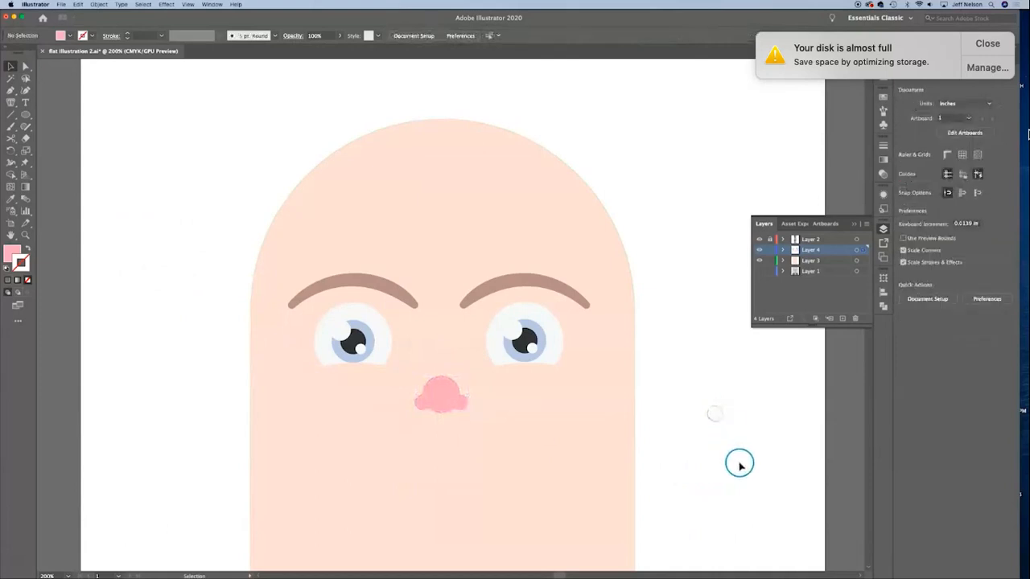
Step: Try to stretch the three-circle nose by pulling the top anchor point of its large circle upward
click(26, 68)
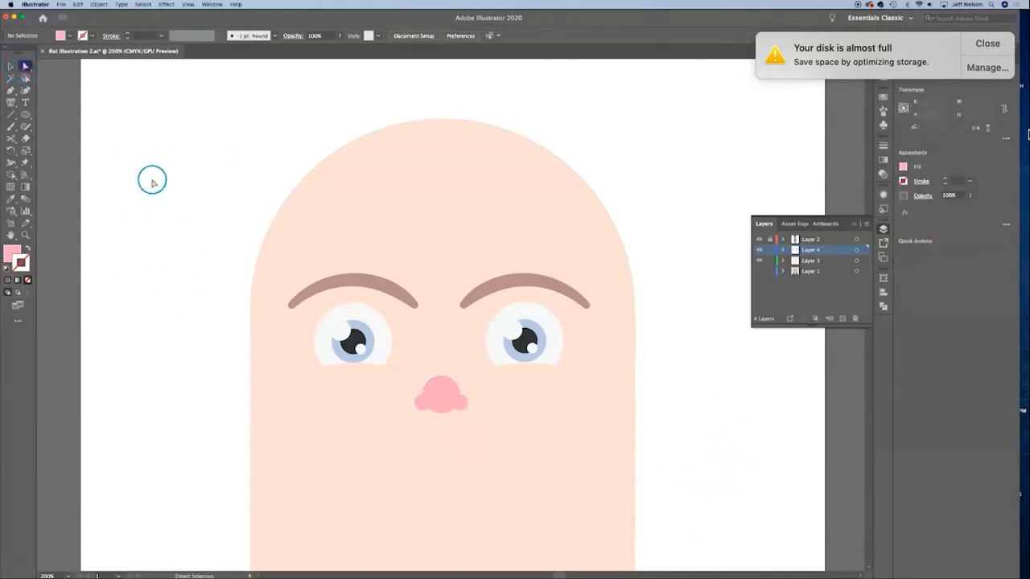
click(439, 354)
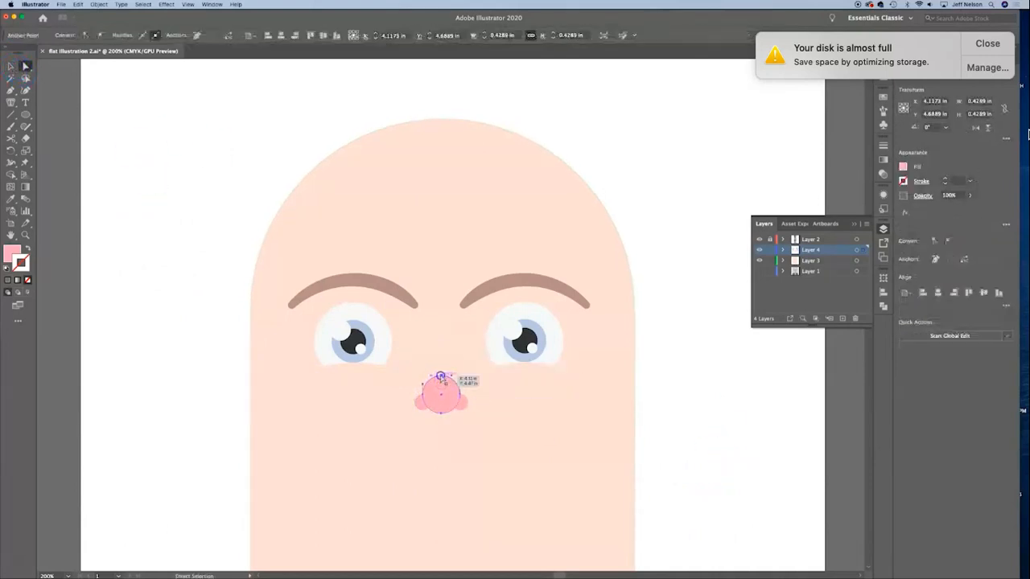
drag(440, 375, 438, 337)
Step: Undo back to the teardrop nose on the face, and delete the three pink circles beside the head
click(696, 346)
click(727, 394)
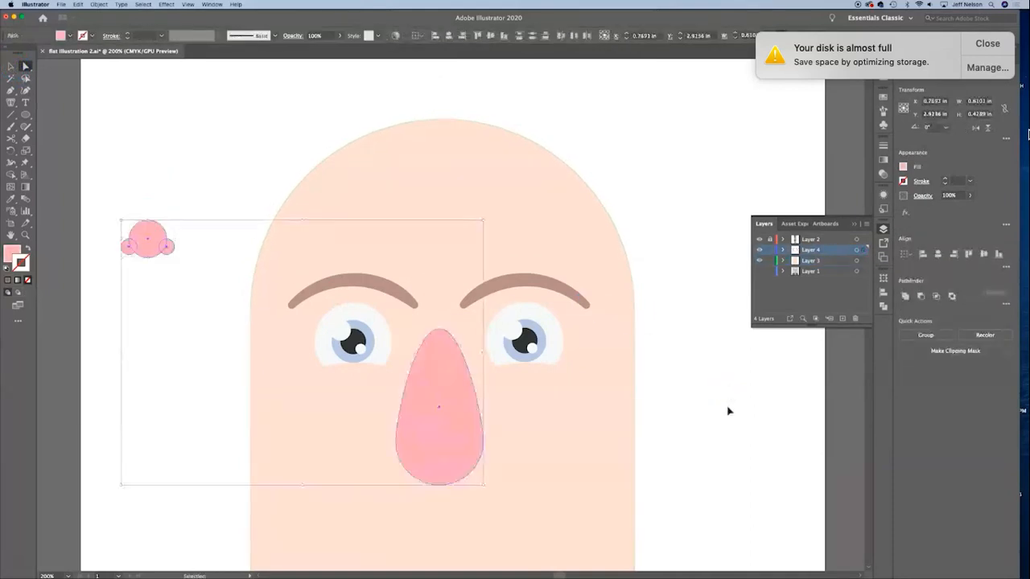
click(158, 330)
drag(109, 278, 170, 228)
key(Delete)
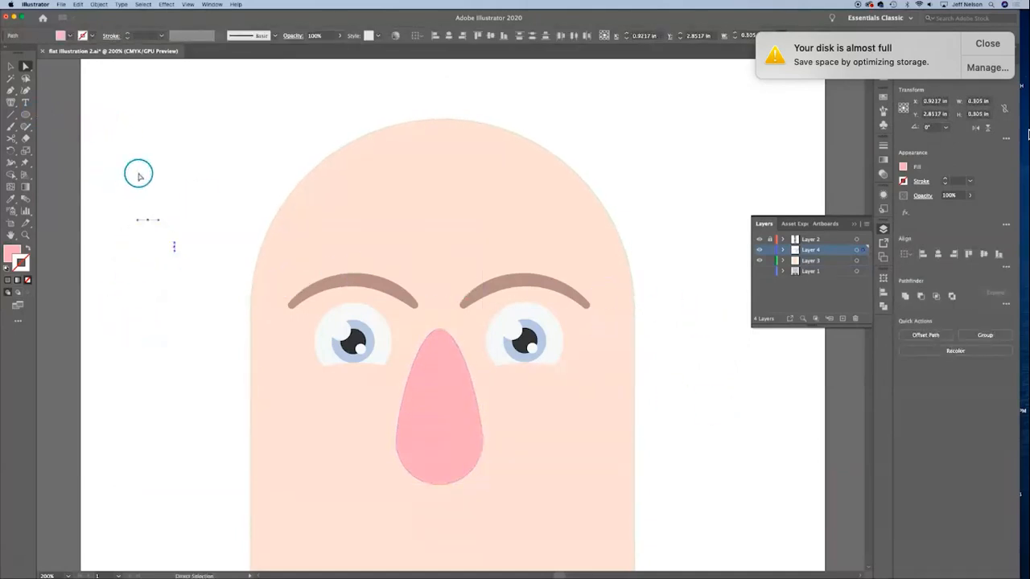
key(Delete)
Step: Draw a pink rounded rectangle about 5.29 × 0.8 in across the head at eye height on Layer 3, and send it to the back as ears
click(27, 115)
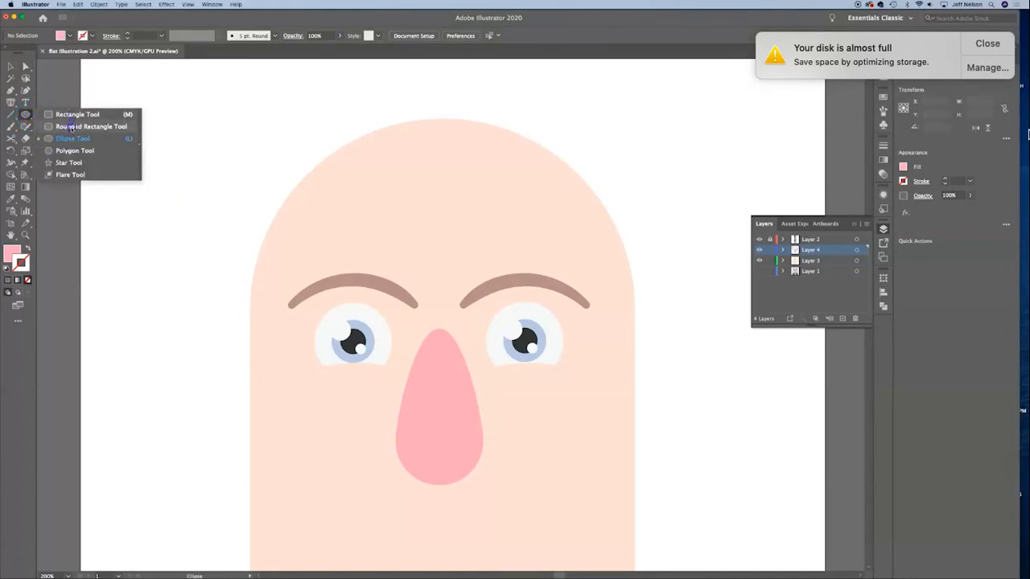
click(71, 128)
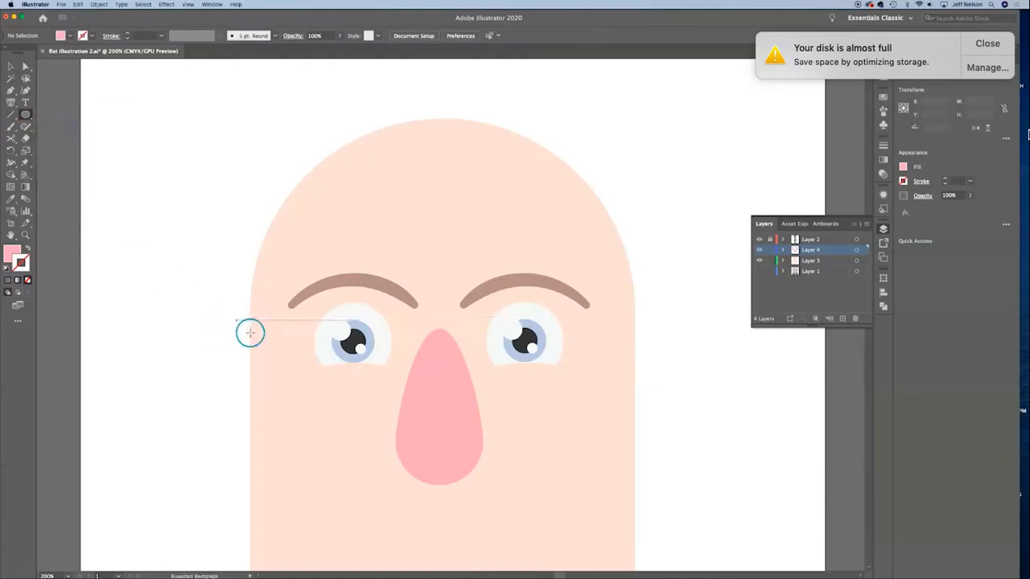
click(813, 260)
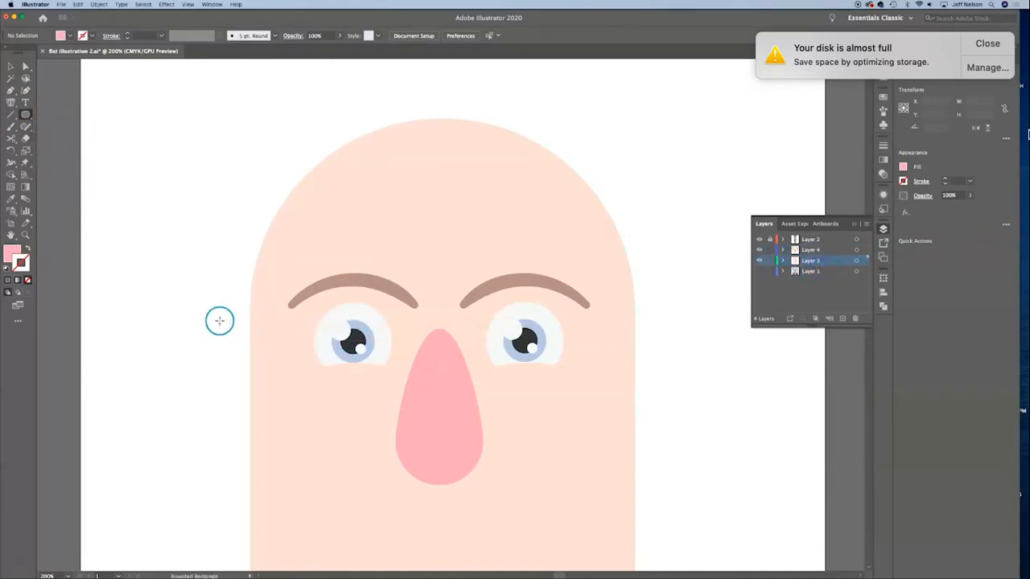
drag(211, 310, 674, 378)
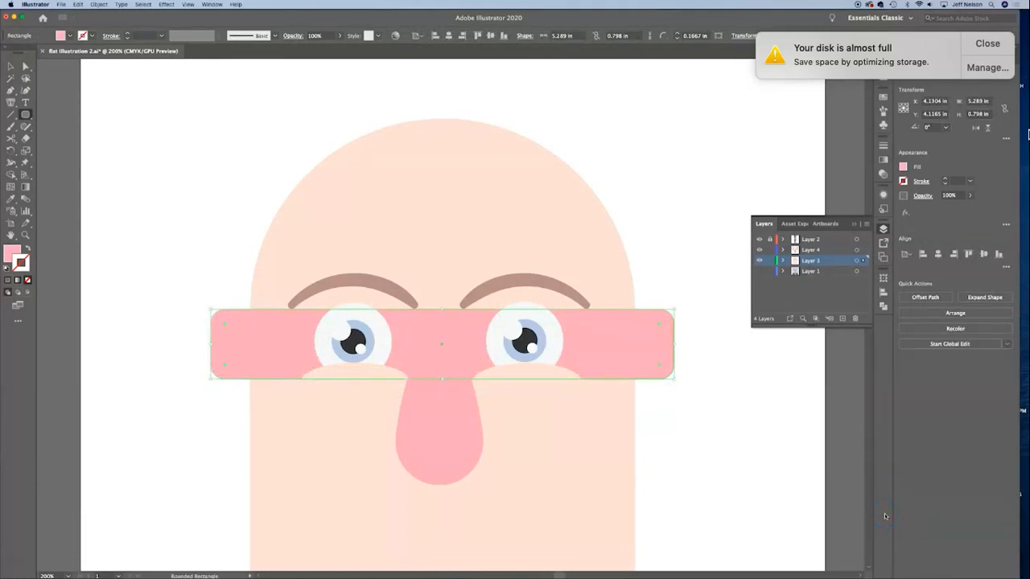
key(super+shift+bracketleft)
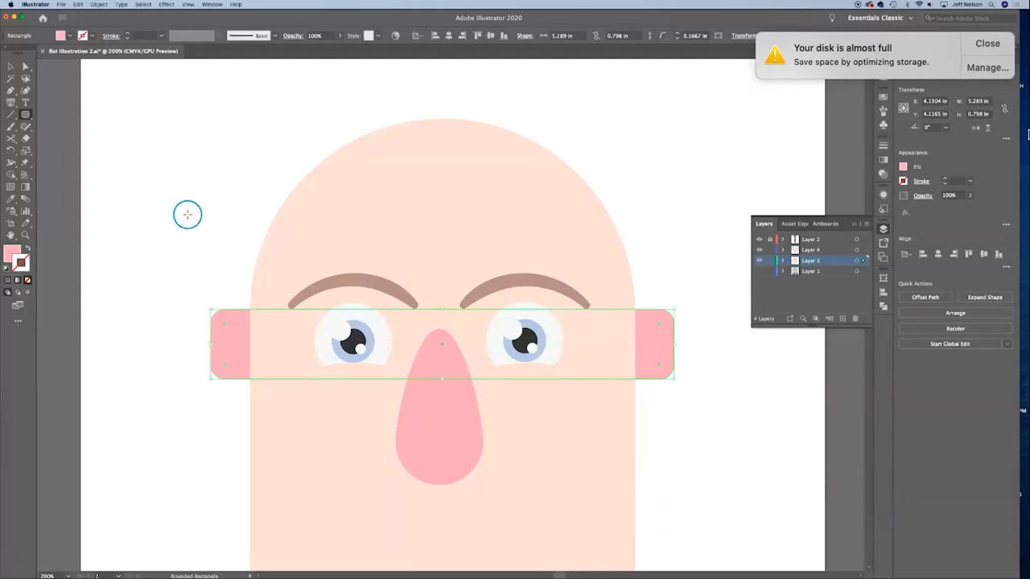
Step: Narrow the pink ear bar evenly on both sides to about 5.02 in wide
click(11, 66)
click(138, 202)
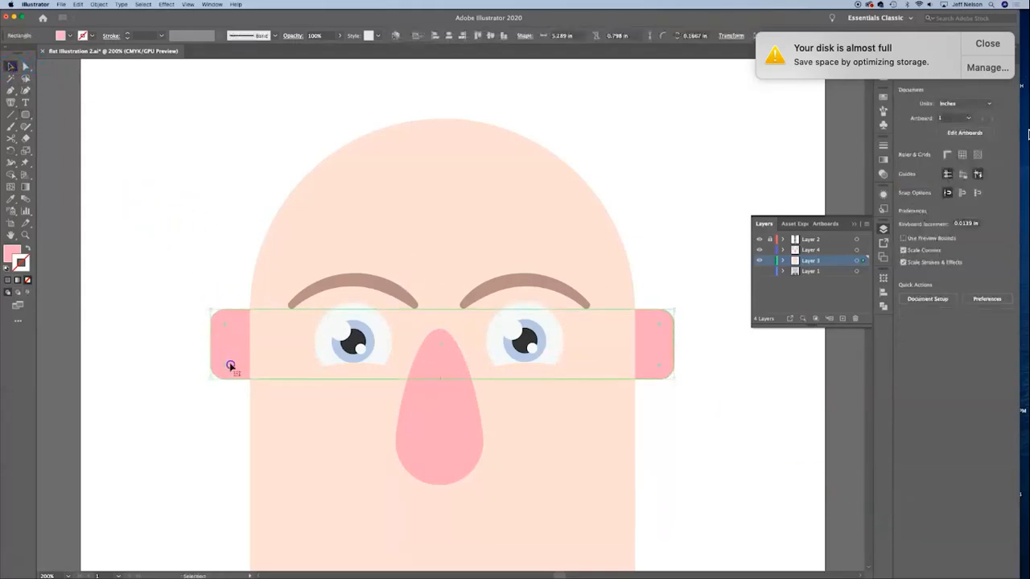
click(230, 366)
drag(209, 343, 224, 344)
click(741, 448)
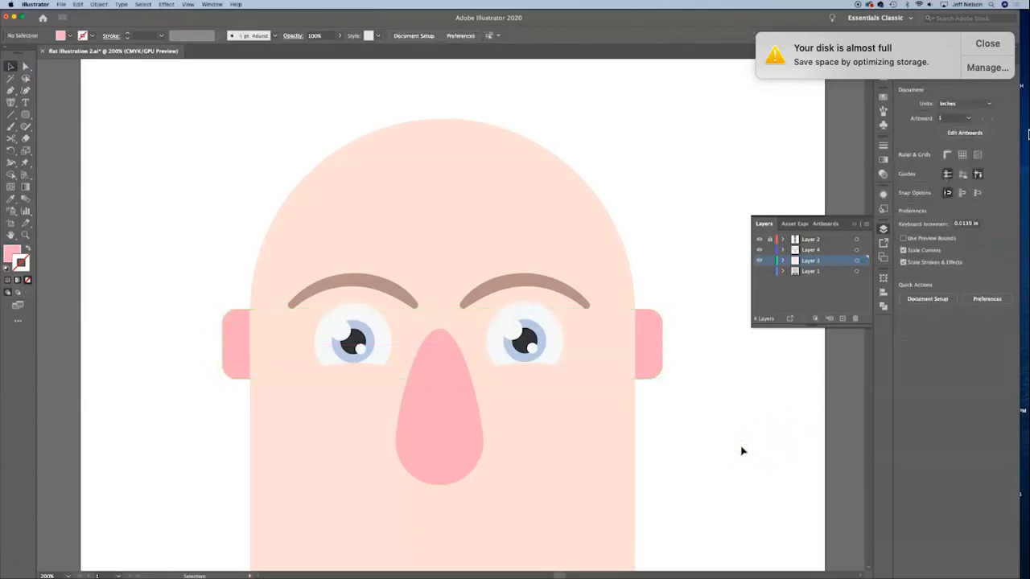
Step: Lower the ear bar slightly so that the ears start just above the middle of the eyes
key(super+minus)
key(super+minus)
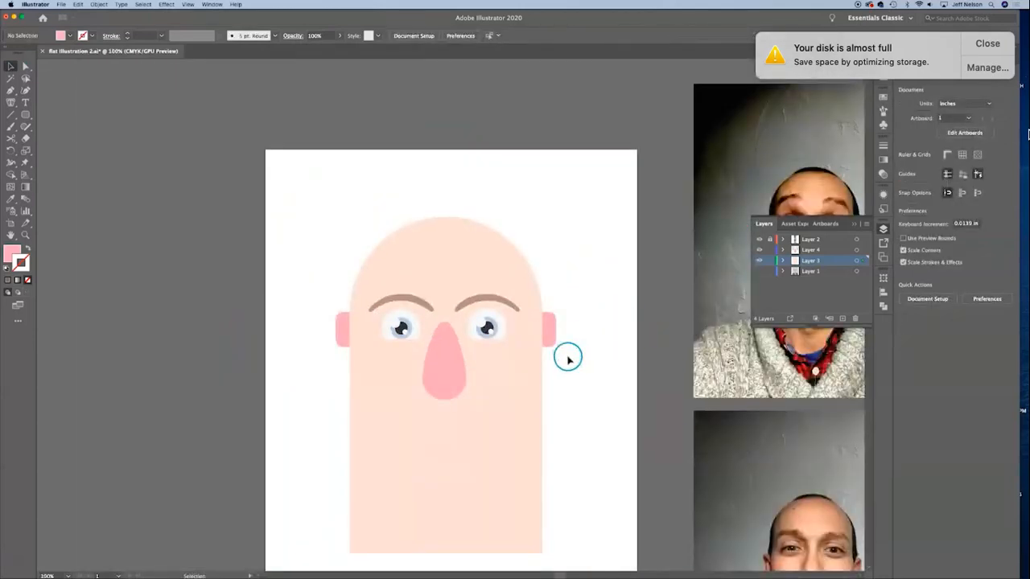
drag(552, 331, 554, 346)
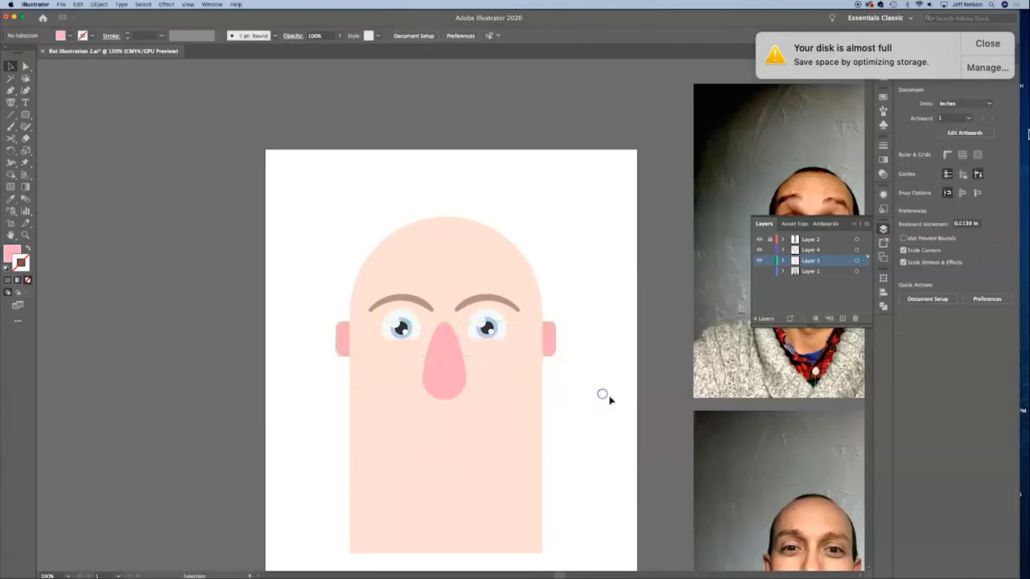
click(596, 301)
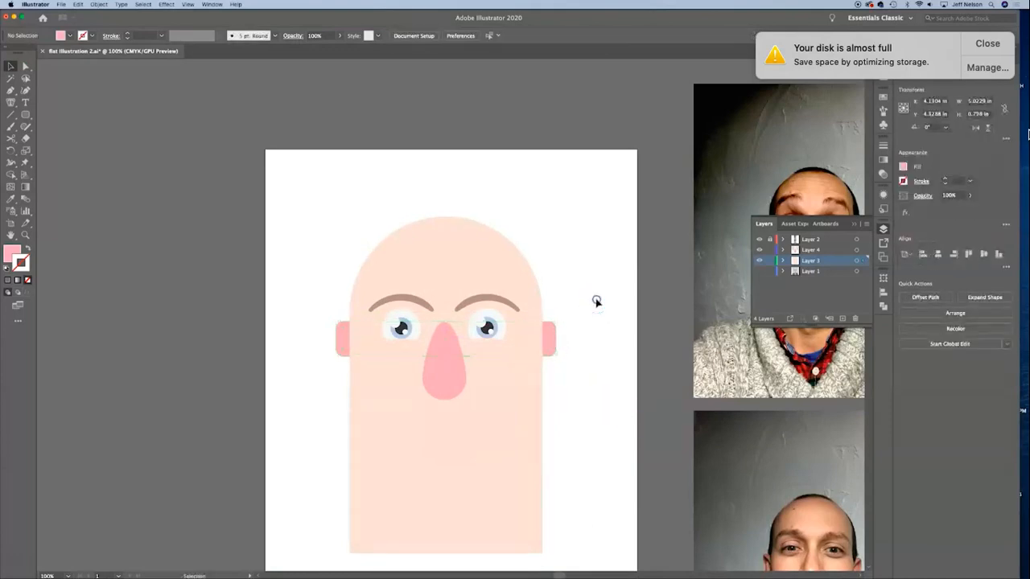
Step: Center the ear bar and the head shape horizontally on each other
click(545, 338)
shift+click(476, 257)
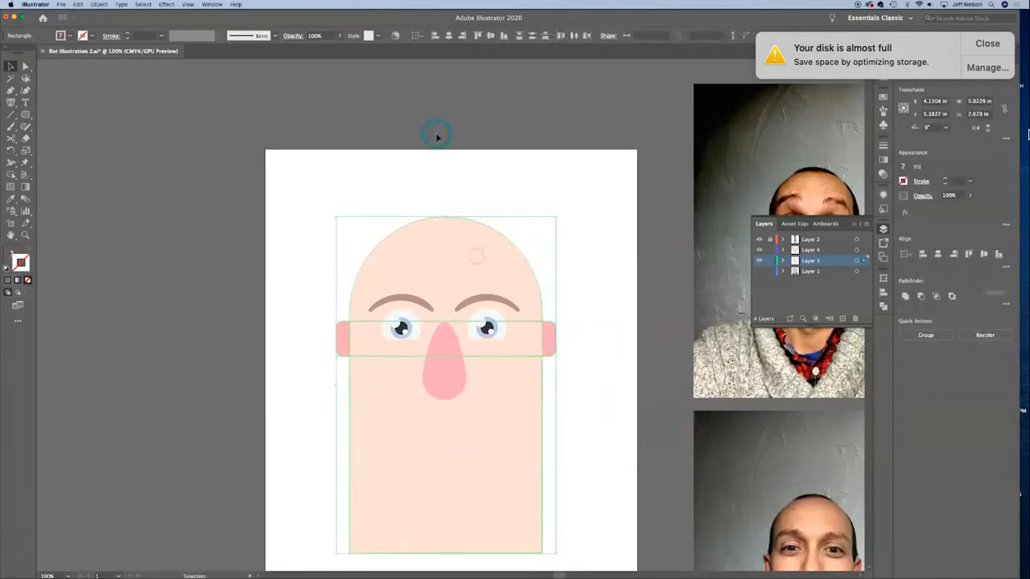
click(322, 356)
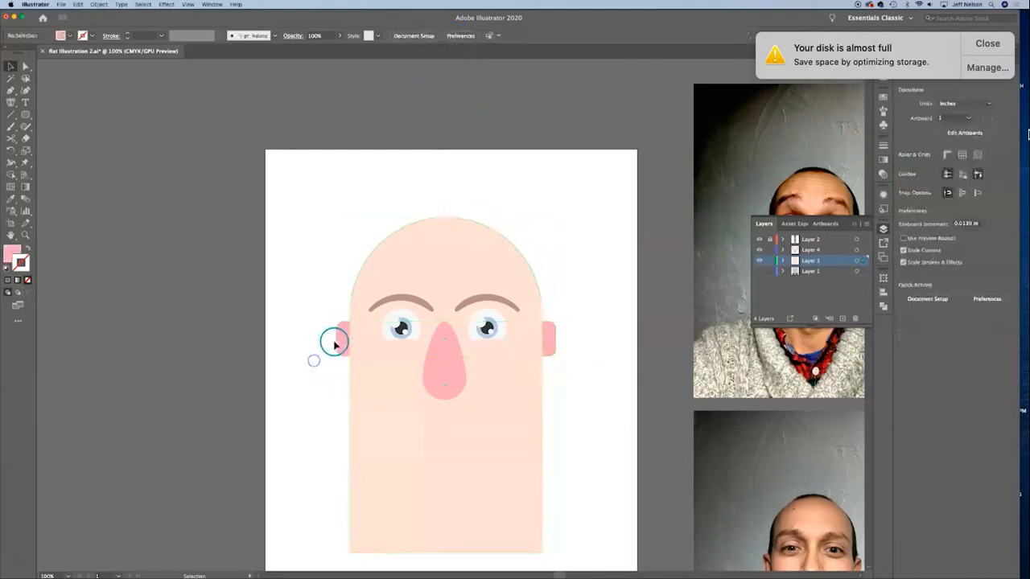
click(342, 338)
shift+click(413, 260)
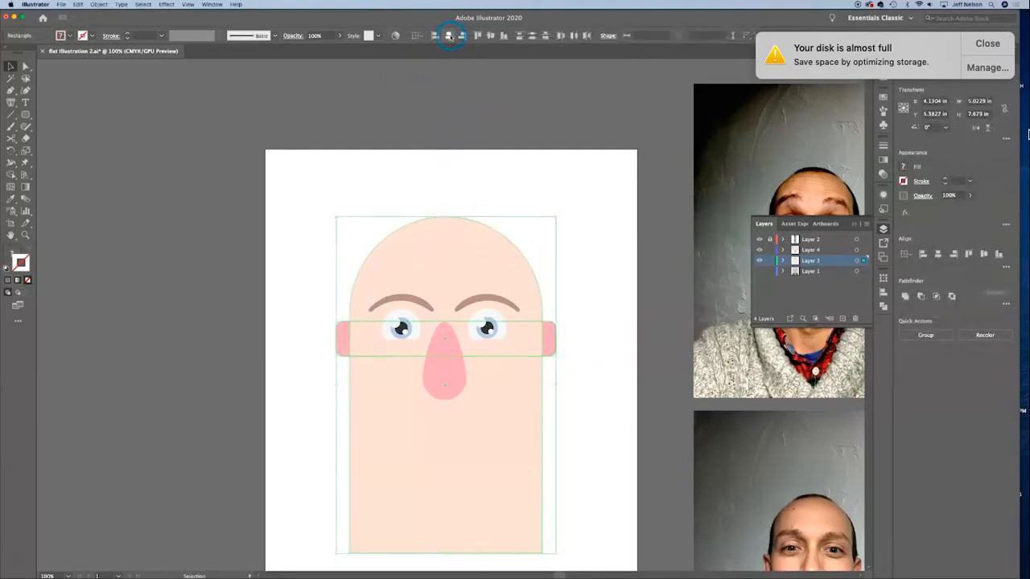
click(448, 36)
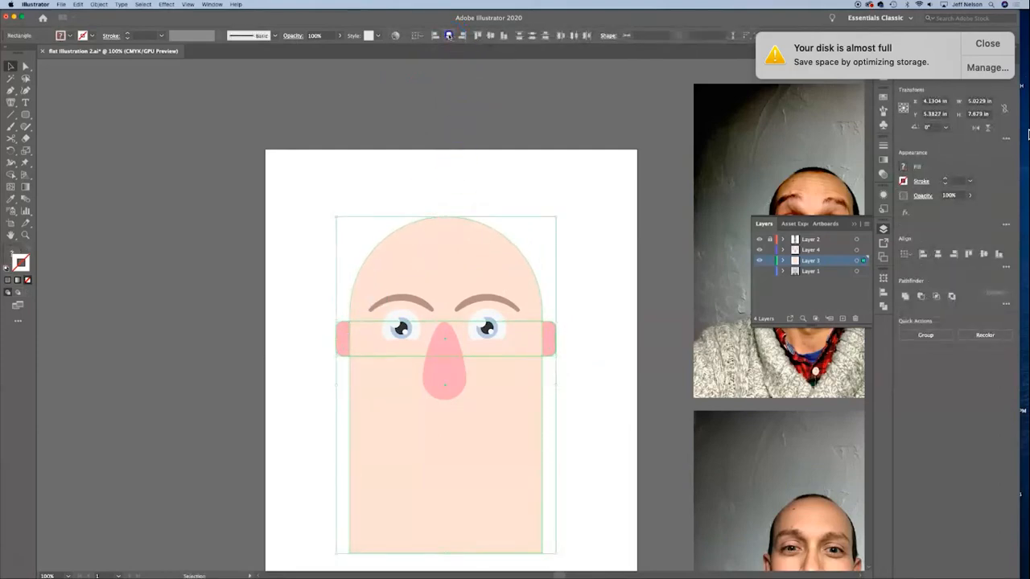
click(587, 203)
Step: Lock Layer 3 and draw a dark ellipse about 2.59 × 1.18 in below the nose on Layer 4 as the mouth
key(super+equal)
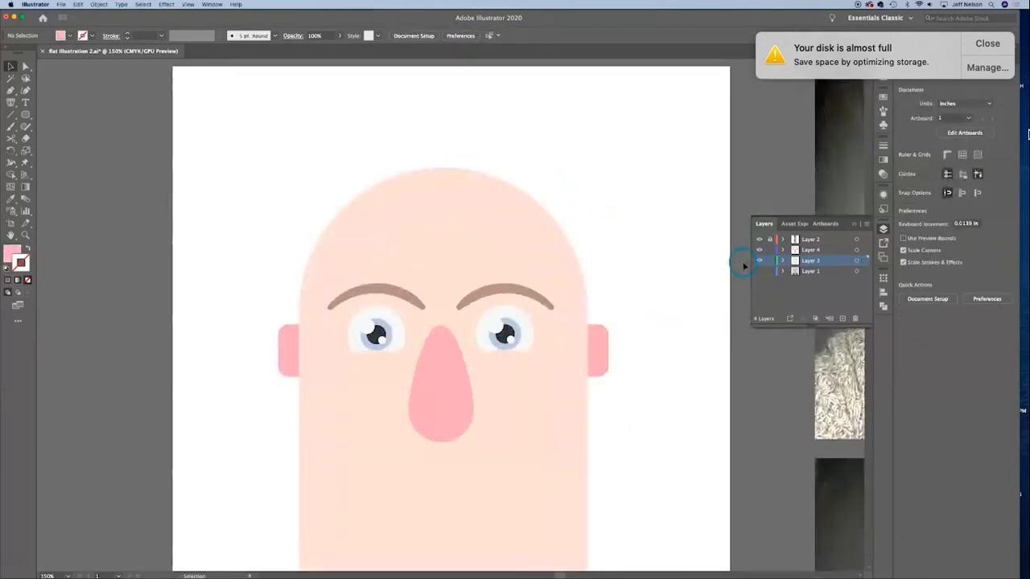
click(769, 261)
click(637, 507)
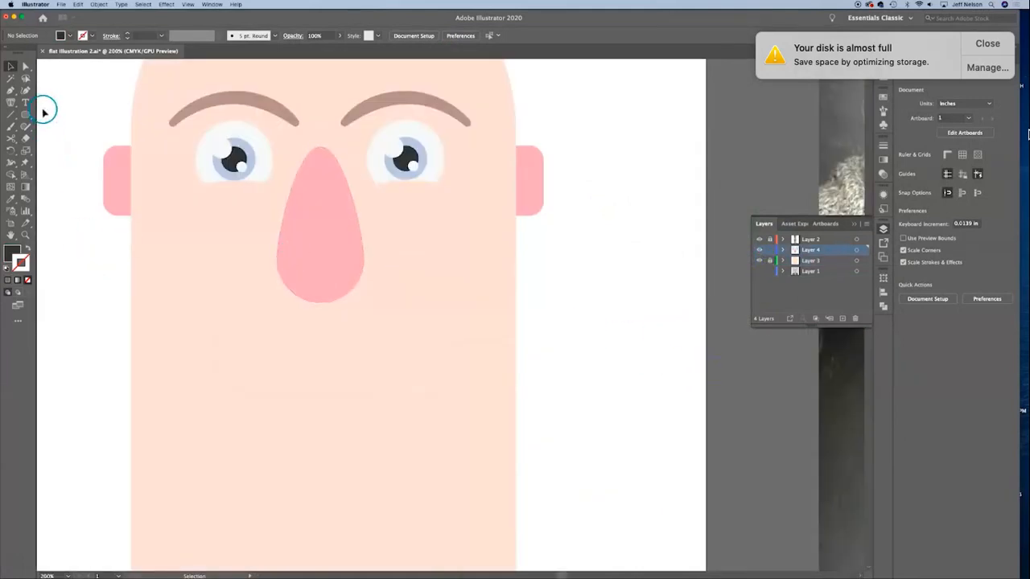
drag(27, 117, 46, 129)
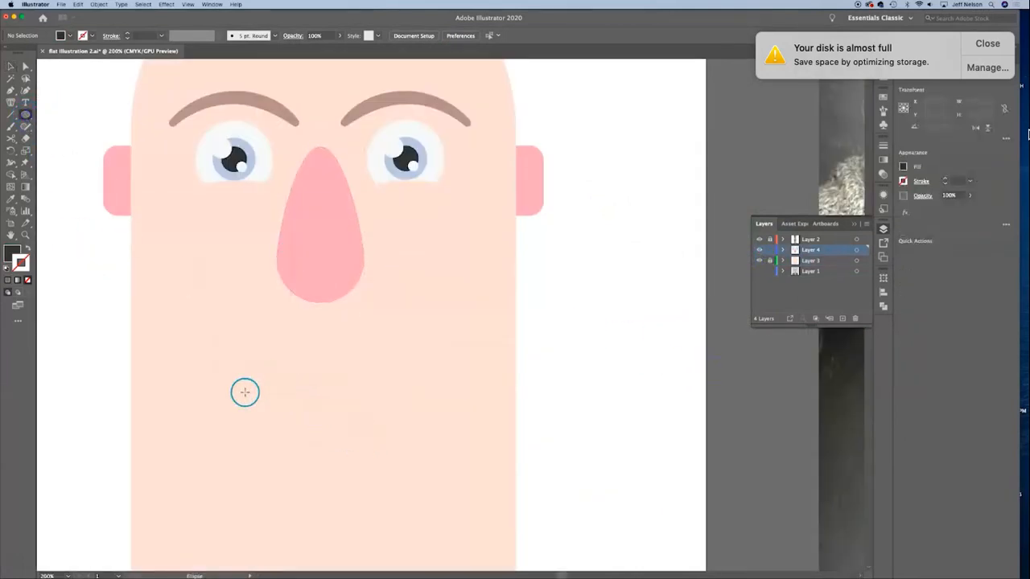
drag(246, 391, 472, 494)
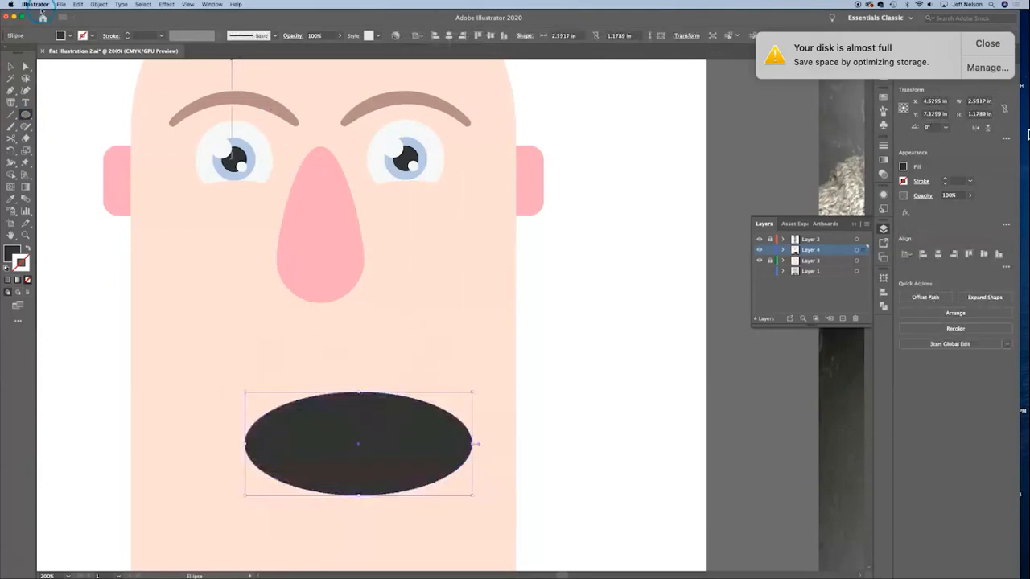
Step: Warp the mouth ellipse with an Arc Lower envelope at -2% bend, 43% horizontal and 2% vertical distortion
click(100, 5)
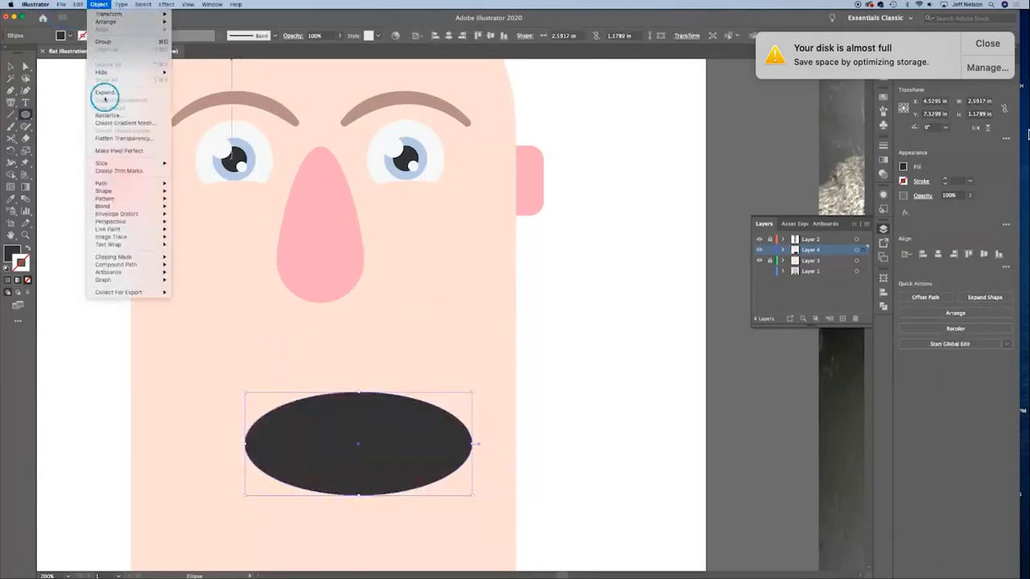
mouse_move(126, 216)
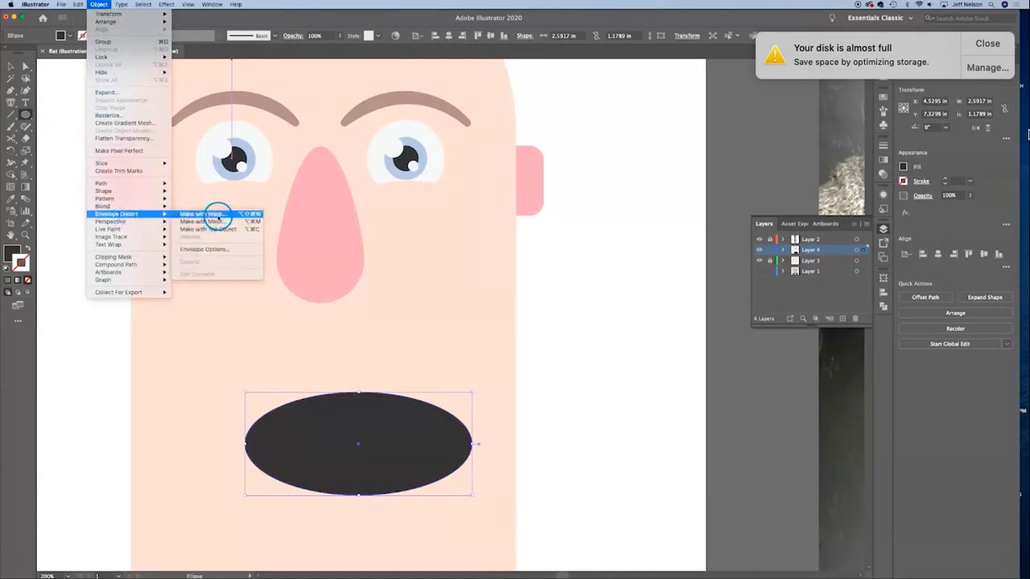
click(202, 214)
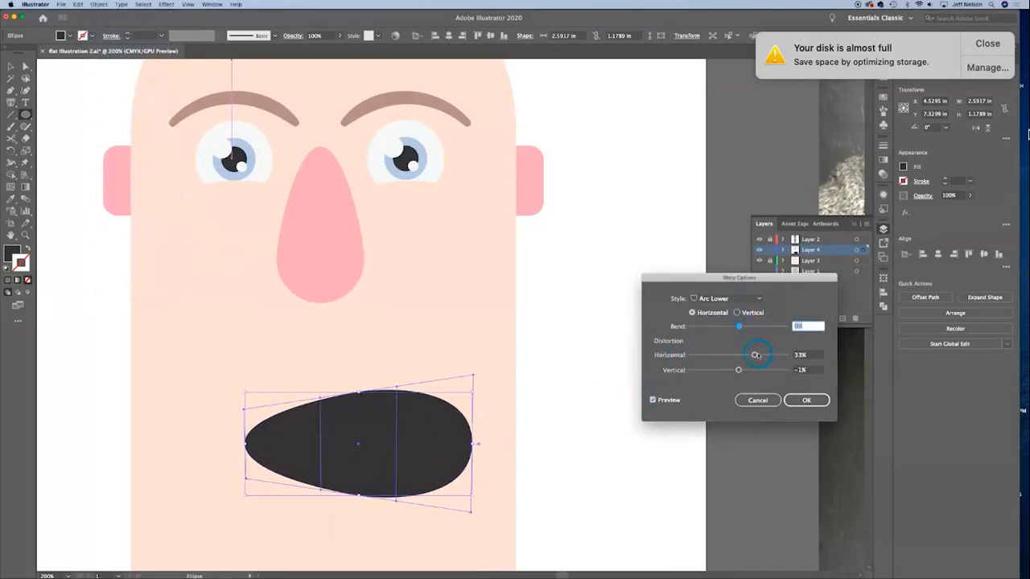
drag(757, 355, 713, 354)
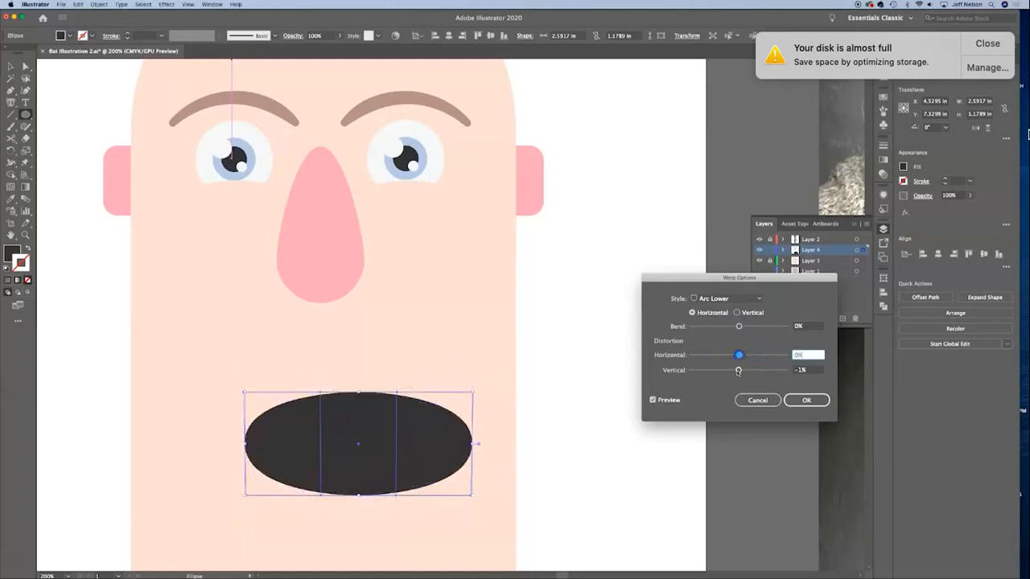
drag(739, 370, 762, 372)
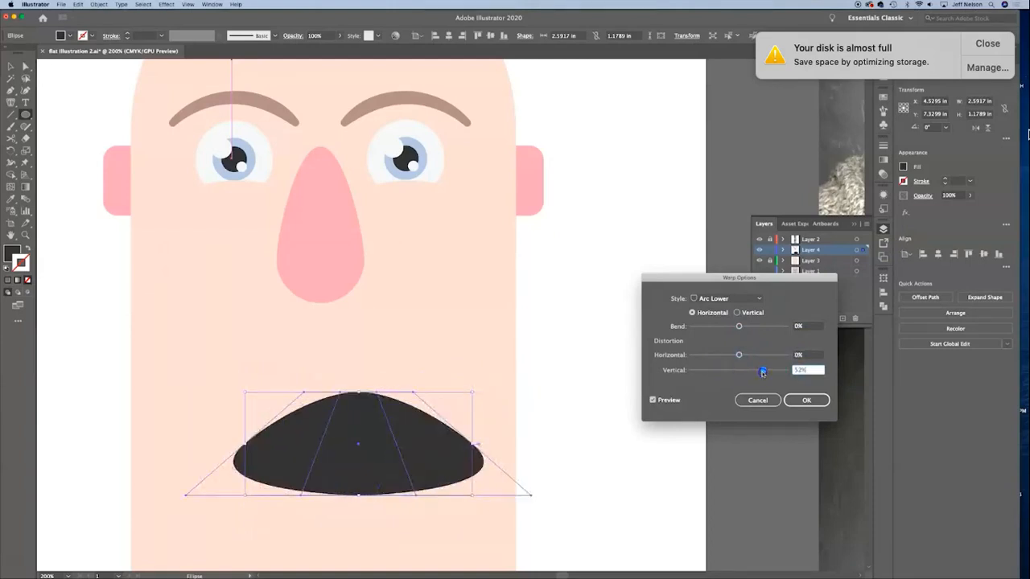
click(724, 299)
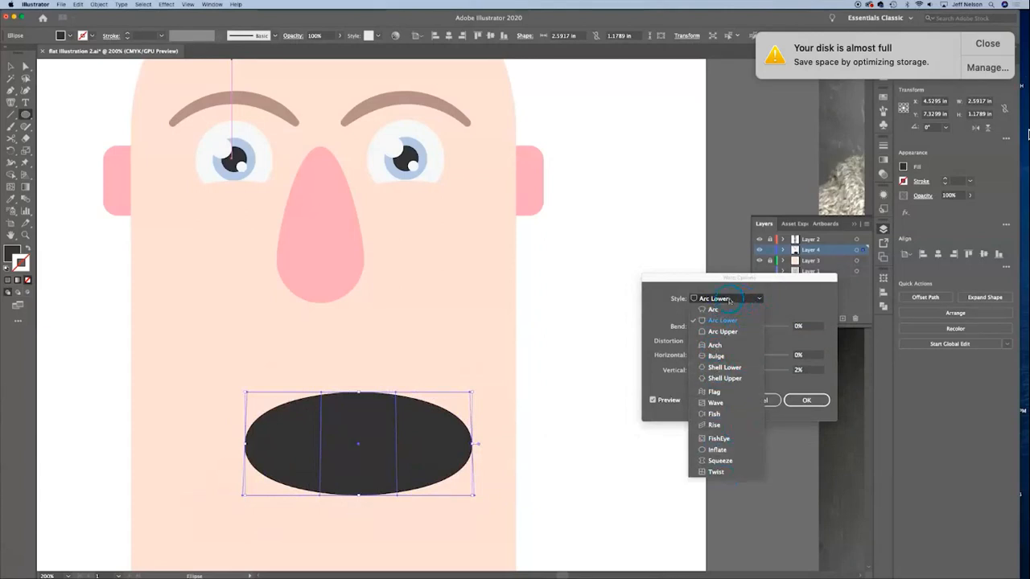
click(737, 300)
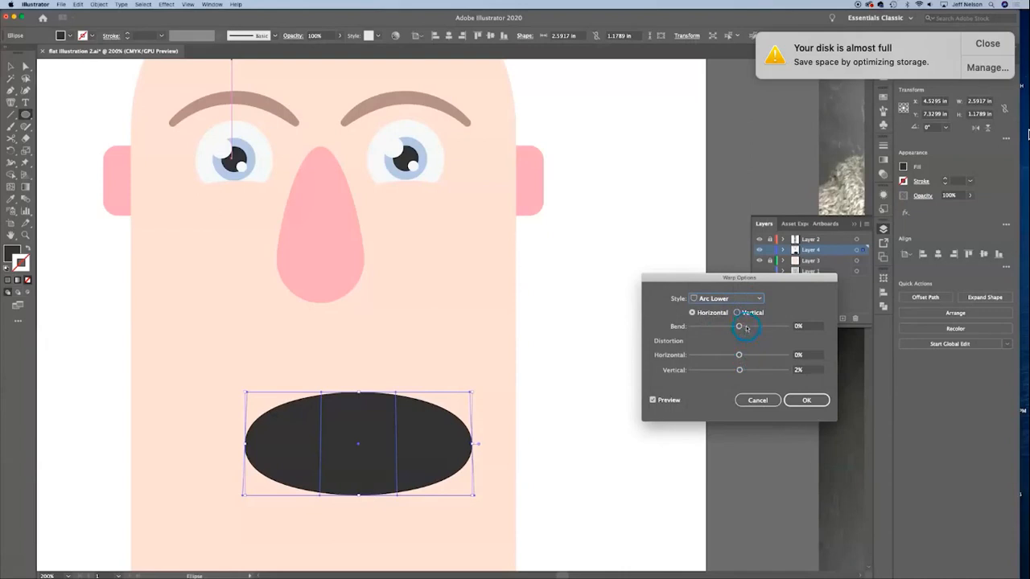
drag(746, 328, 760, 355)
click(806, 400)
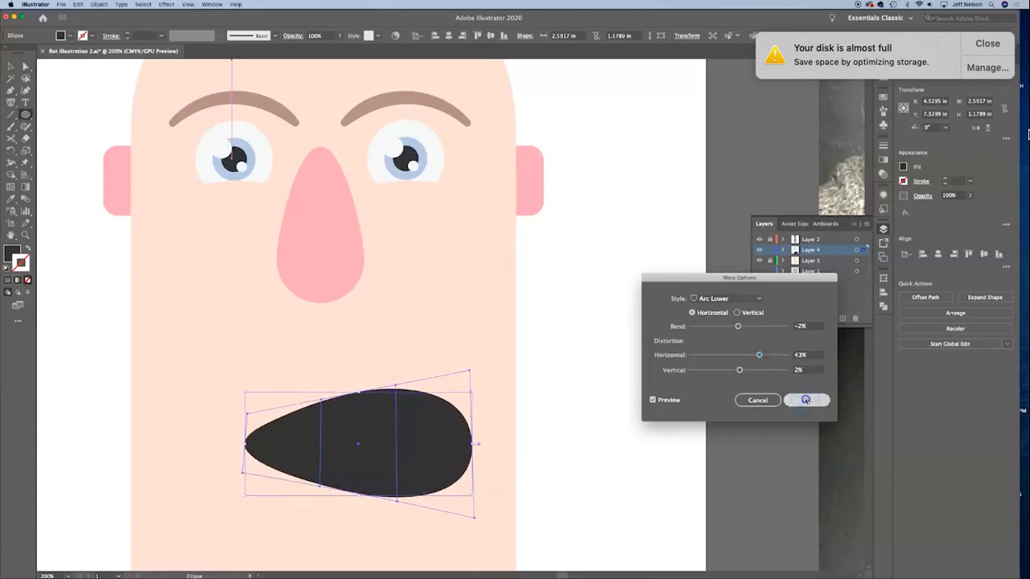
Step: Expand the mouth's warp envelope into a regular shape
click(99, 4)
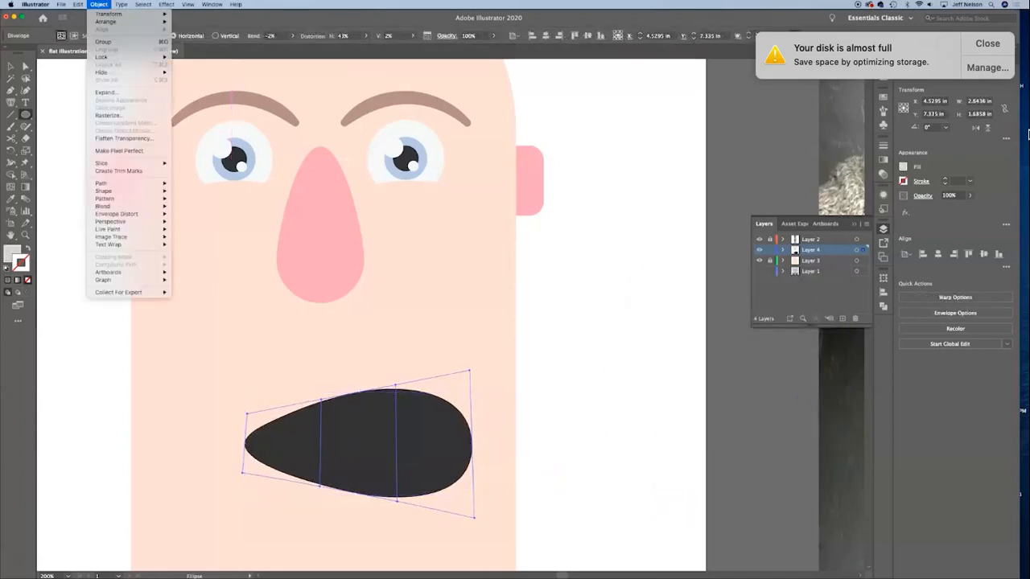
mouse_move(121, 213)
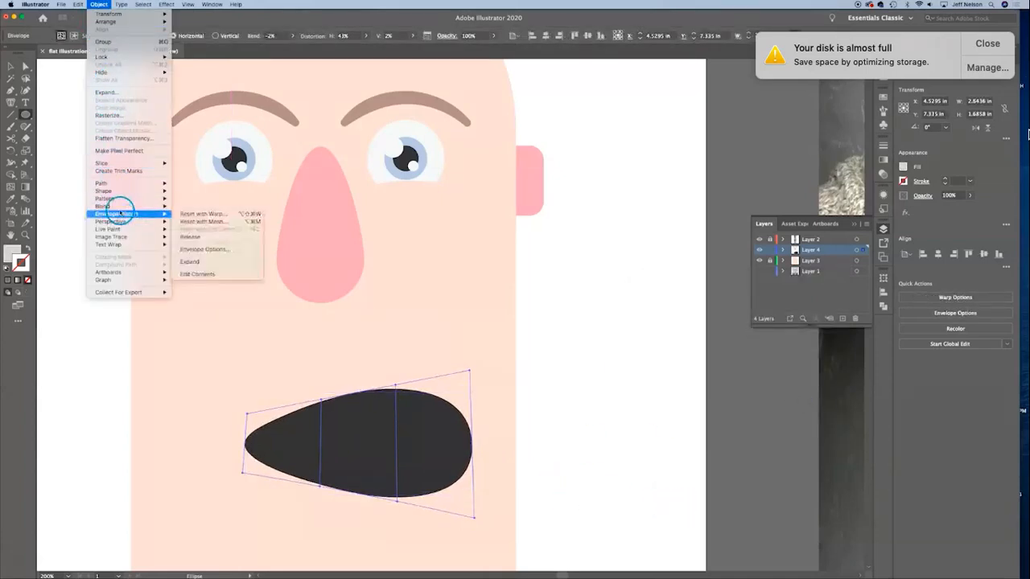
click(217, 264)
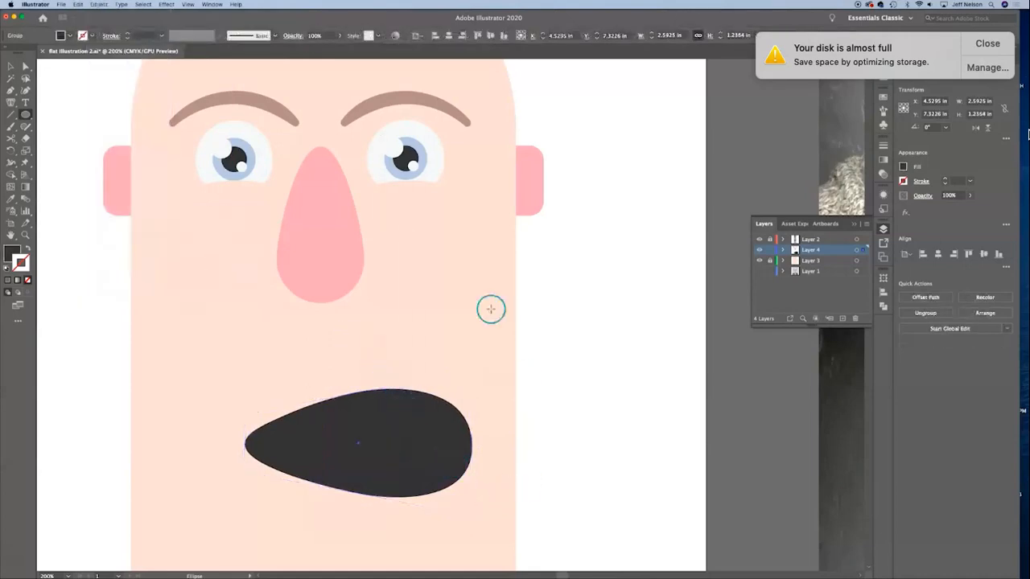
click(11, 67)
Step: Draw an ellipse about 2.10 × 0.50 in over the mouth's upper edge and fill it with the eye's white
click(25, 114)
drag(319, 365, 505, 408)
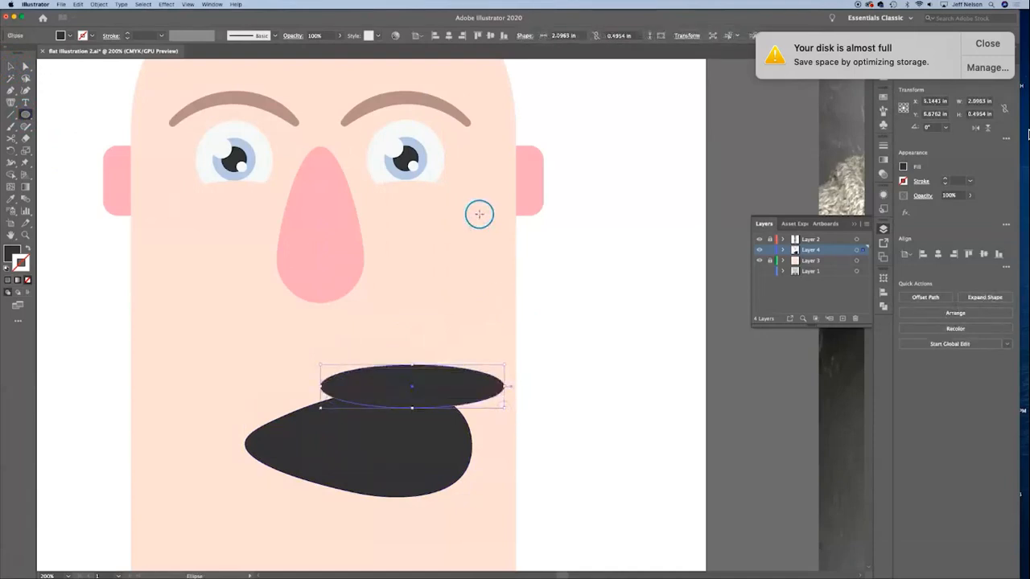
key(i)
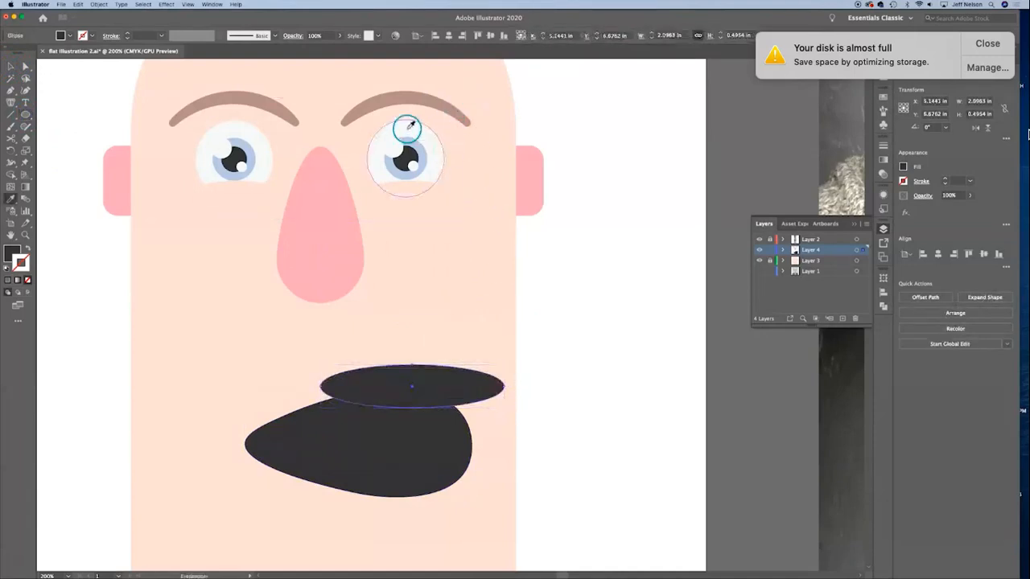
click(427, 131)
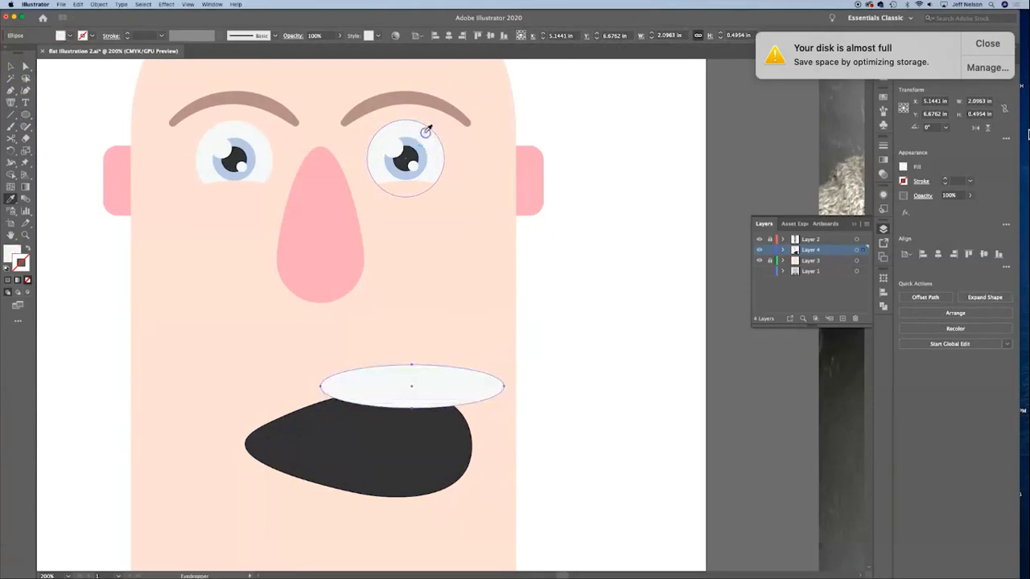
Step: Place the white ellipse across the mouth's upper edge, enlarge it to about 2.37 × 0.56 in and rotate it about 7°
key(v)
drag(447, 402, 402, 408)
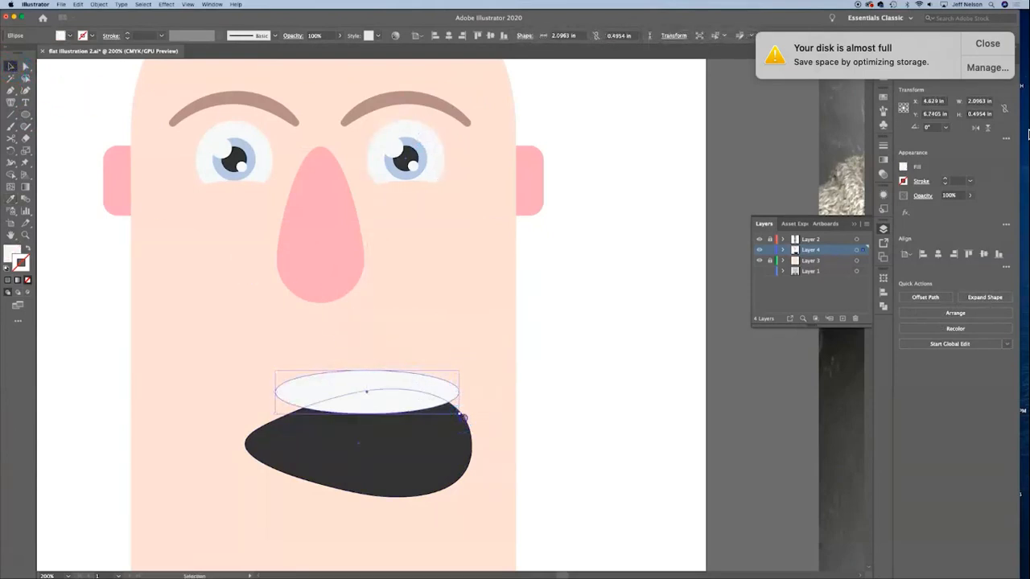
mouse_move(462, 417)
mouse_down()
mouse_move(475, 395)
mouse_move(467, 405)
mouse_up()
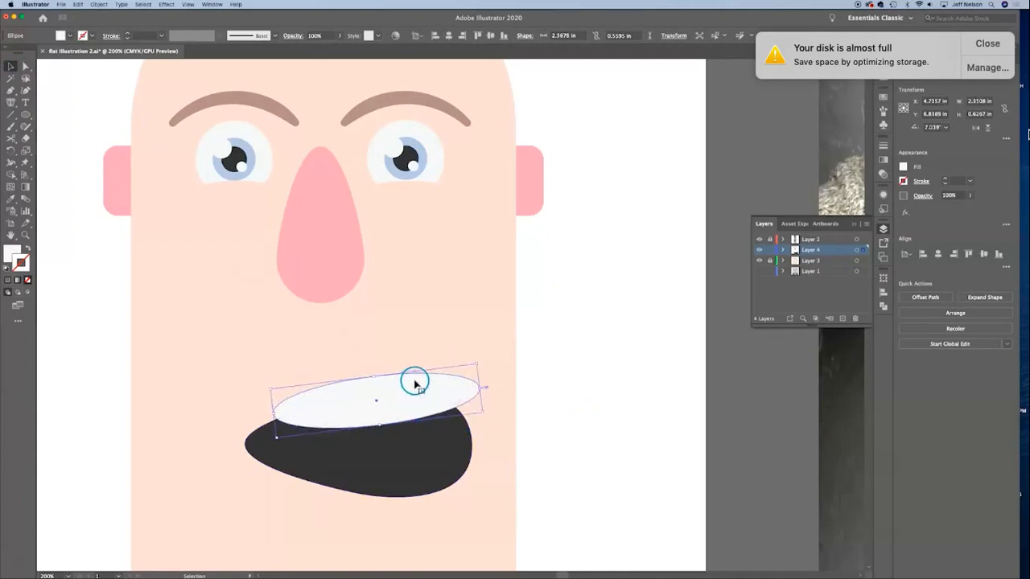
click(416, 414)
drag(419, 392, 418, 385)
click(427, 432)
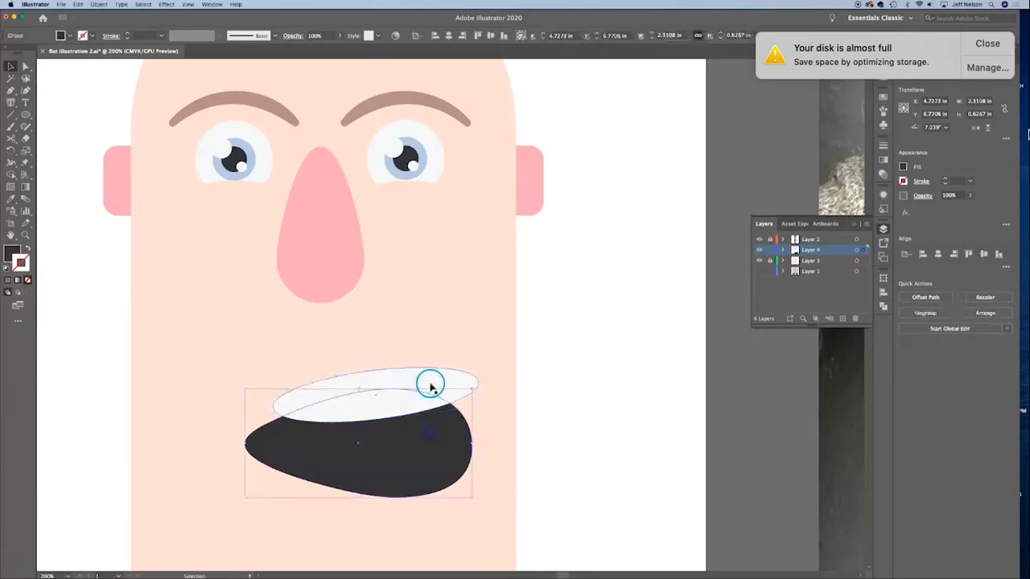
click(584, 361)
Step: Duplicate the mouth and white ellipse beside the face and intersect the copies into an upper teeth shape
click(414, 433)
shift+click(442, 384)
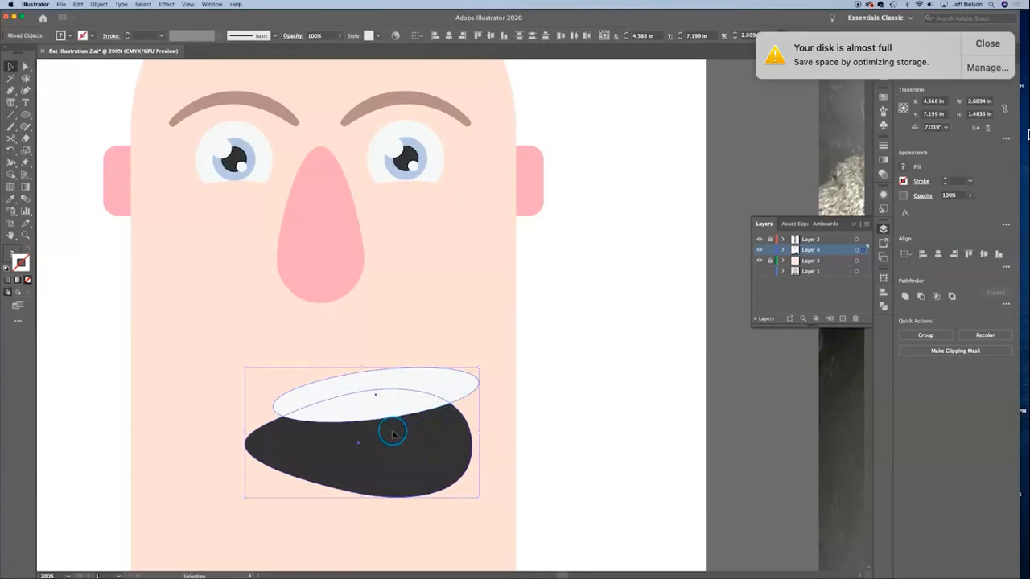
drag(393, 434, 641, 402)
click(643, 529)
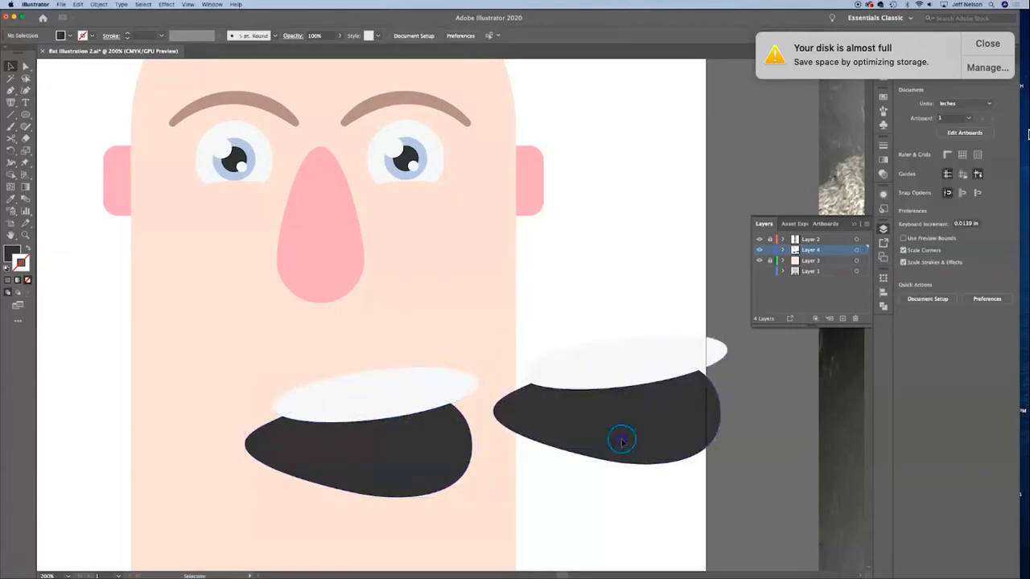
drag(643, 525, 604, 303)
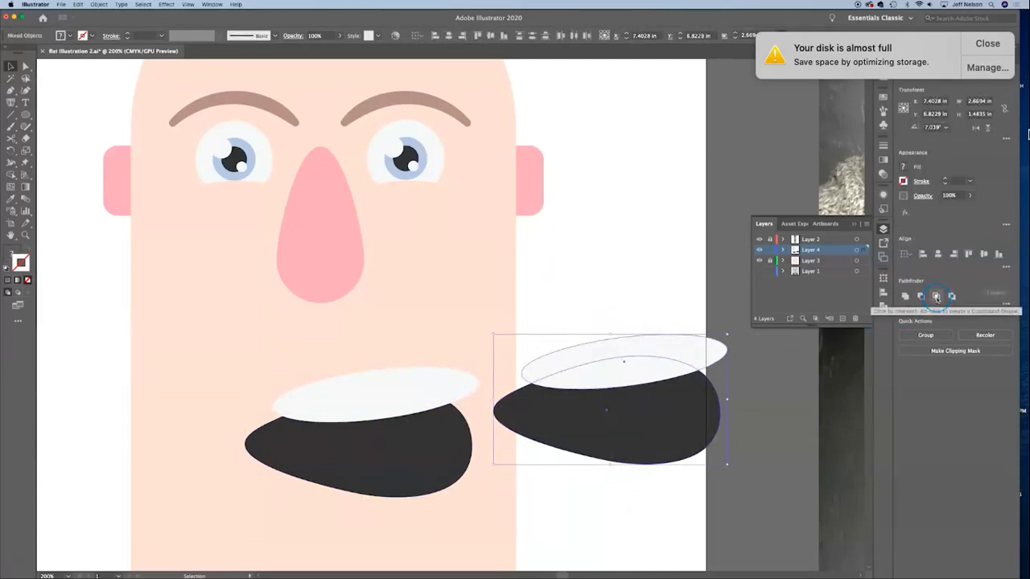
click(935, 297)
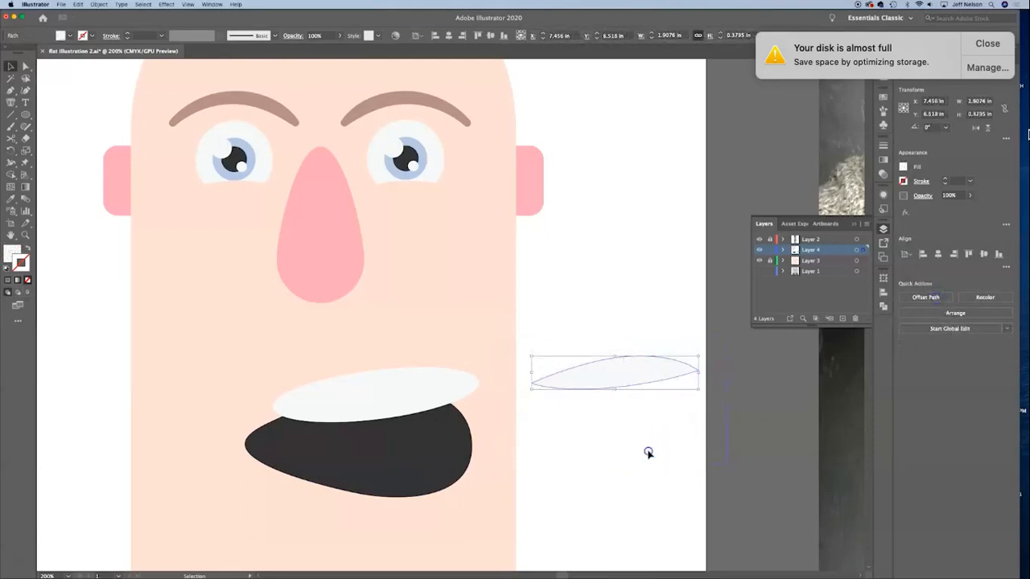
click(648, 451)
Step: Move the white ellipse down to the mouth's lower edge and fit the upper teeth shape into the top of the mouth
click(421, 388)
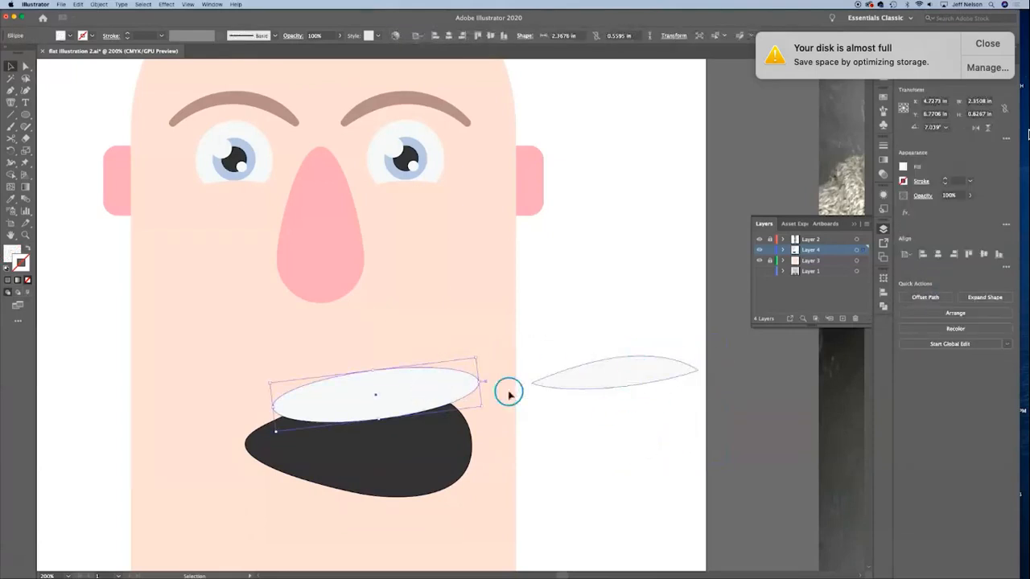
click(574, 288)
drag(416, 397, 418, 492)
click(593, 459)
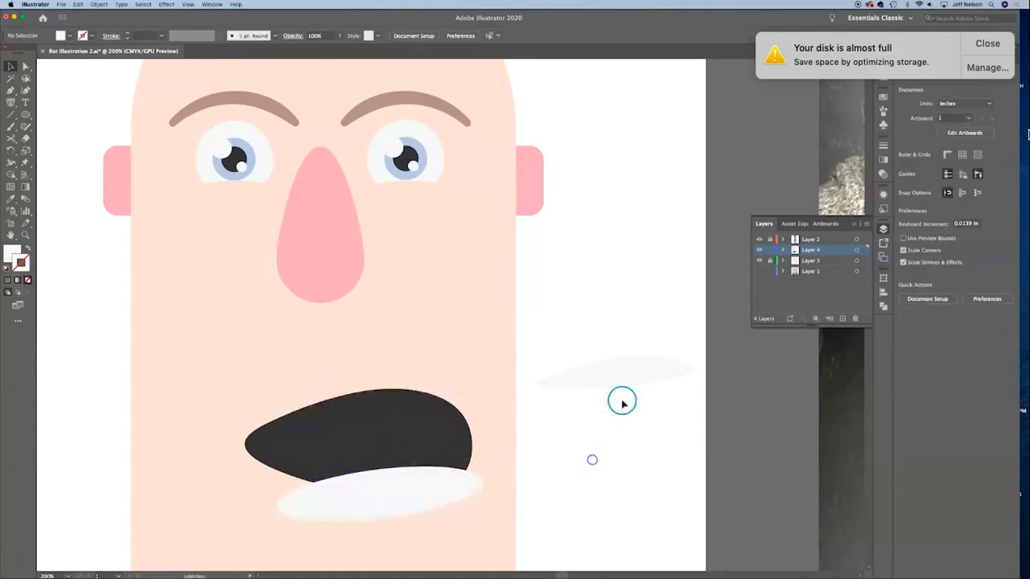
drag(641, 368, 394, 407)
click(598, 414)
click(602, 437)
Step: Duplicate the mouth with the lower white ellipse beside the face and intersect the copies into a lower teeth shape
click(450, 477)
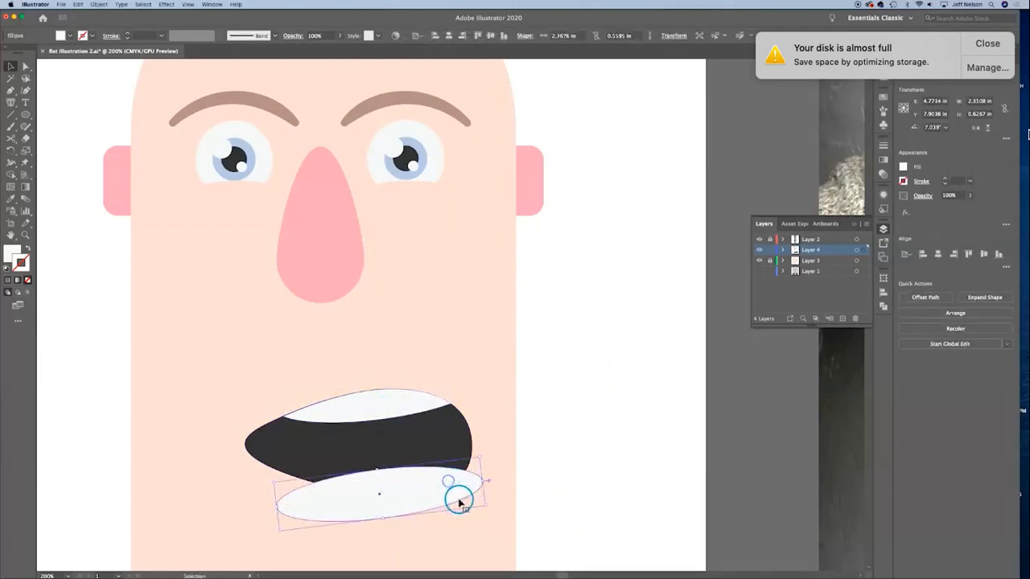
click(447, 439)
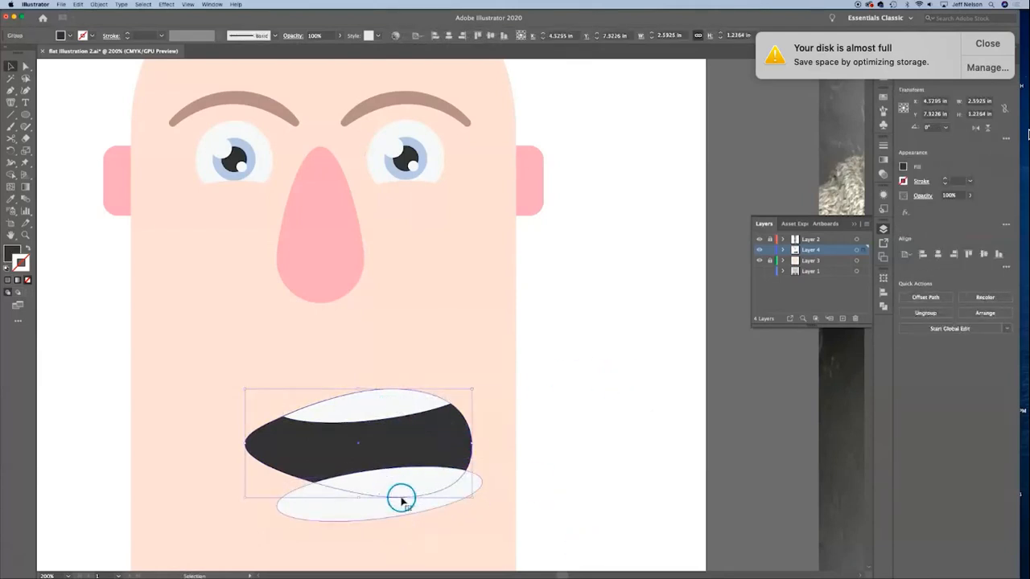
shift+click(362, 511)
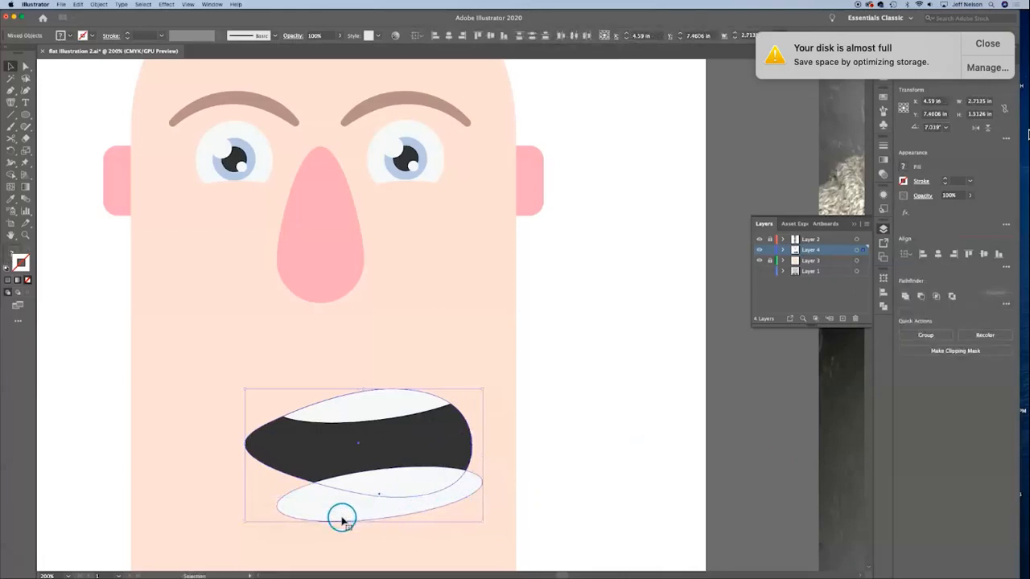
drag(345, 510, 625, 474)
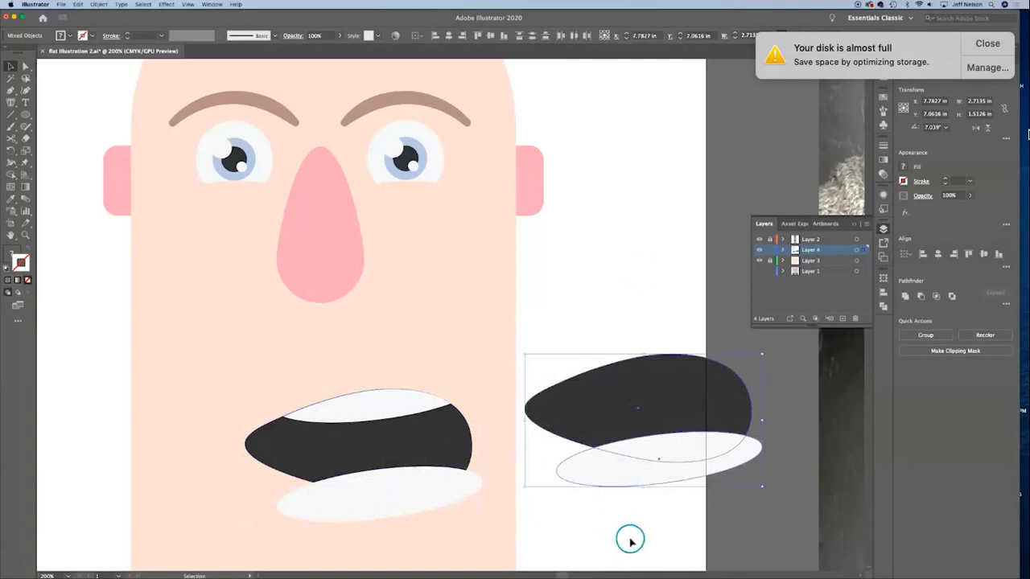
click(630, 540)
drag(634, 223, 644, 508)
click(936, 296)
Step: Delete the uncut lower ellipse and fit the lower teeth shape into the bottom of the mouth
click(457, 505)
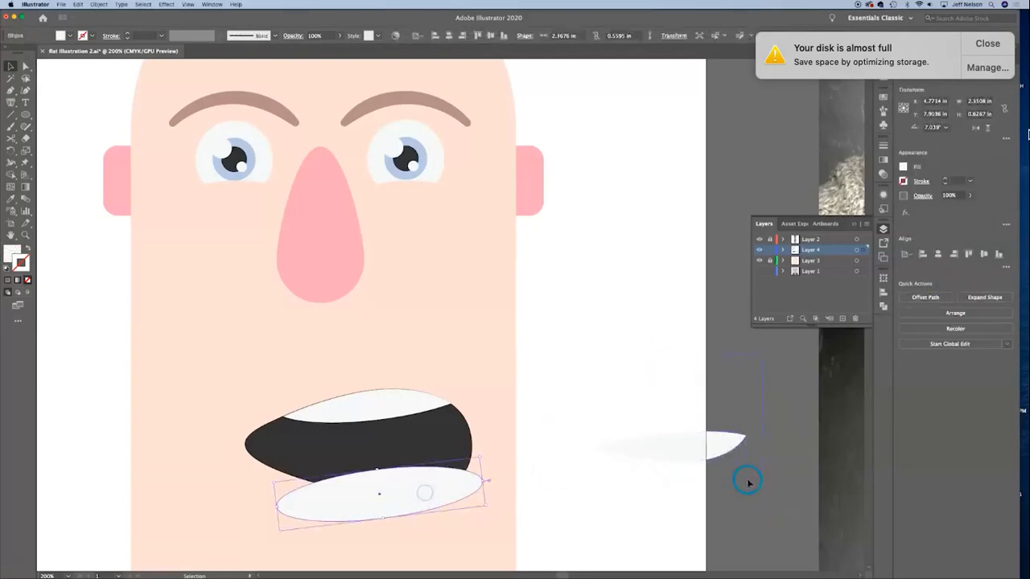
key(Delete)
drag(688, 453, 408, 487)
click(566, 437)
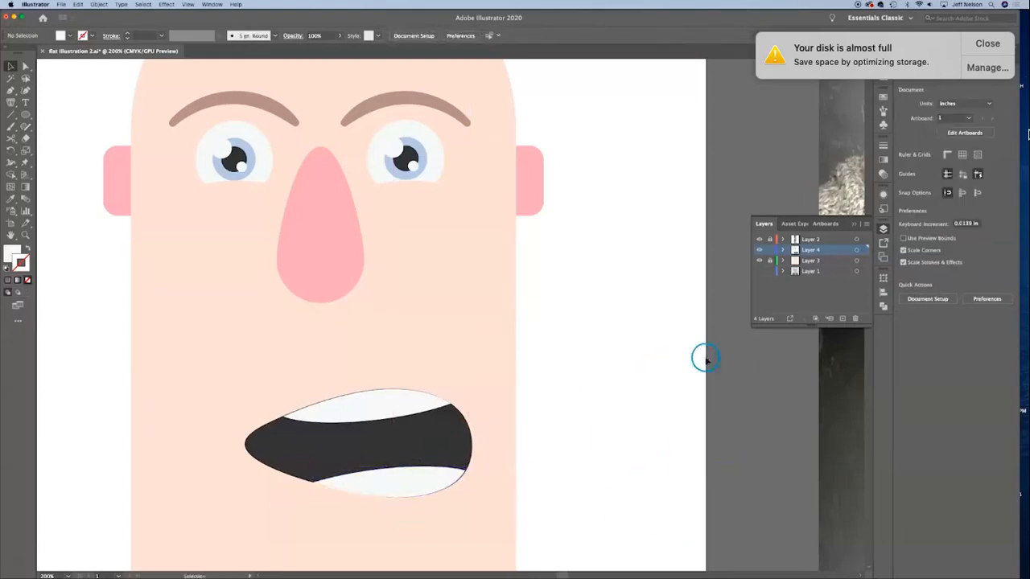
Step: Nudge the upper and lower teeth so their outer edges line up with the mouth's outline
key(super+minus)
key(super+minus)
key(super+minus)
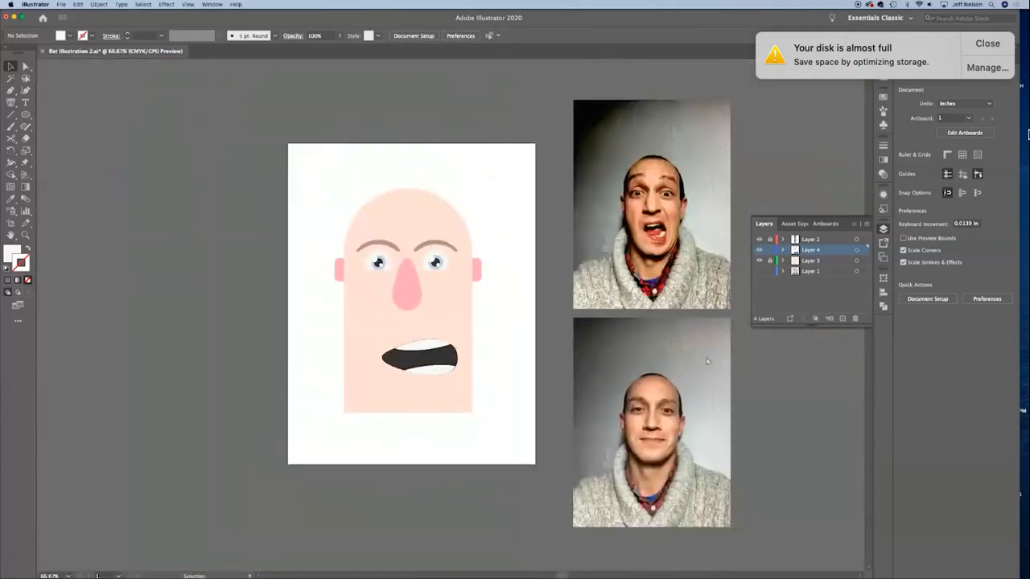
key(super+plus)
key(super+plus)
key(super+plus)
click(375, 395)
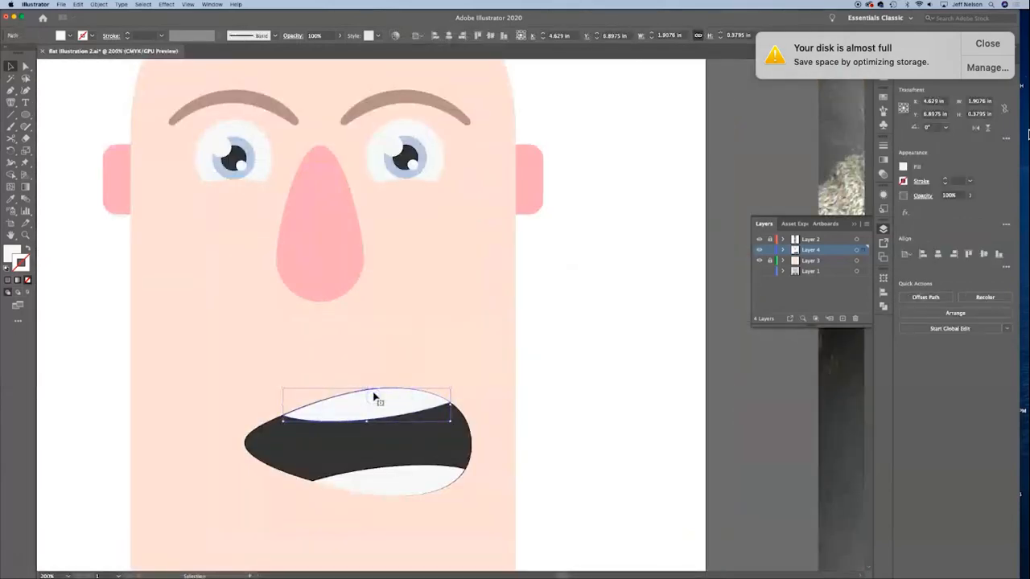
key(a)
key(super+plus)
key(super+plus)
drag(375, 393, 587, 50)
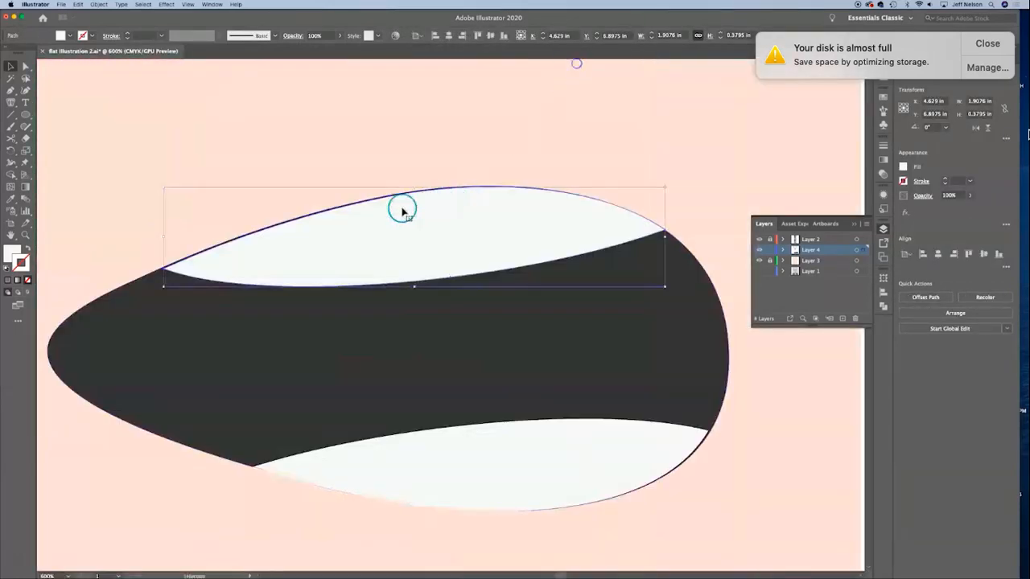
click(325, 318)
drag(331, 266, 331, 265)
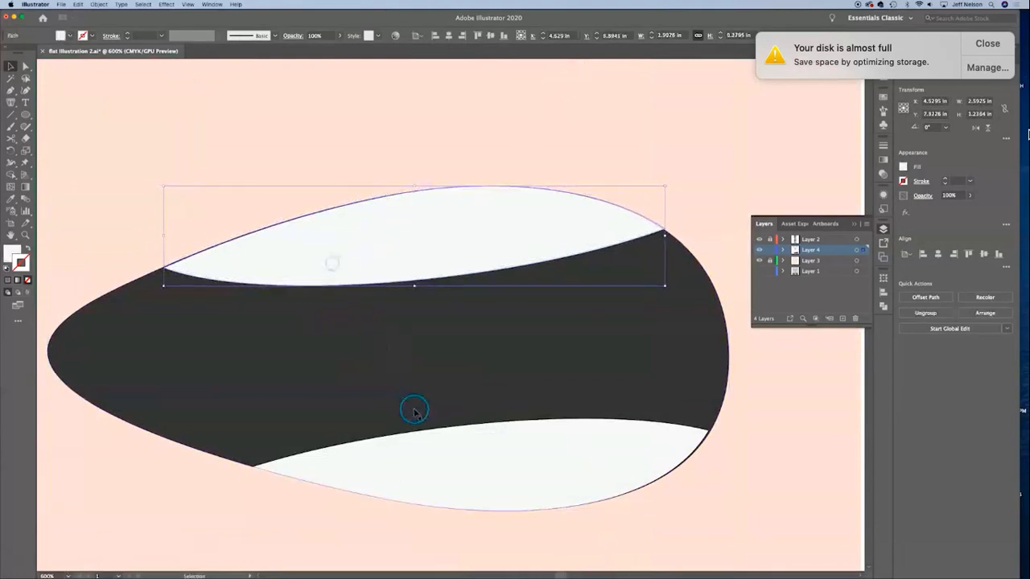
click(470, 443)
click(774, 468)
Step: Draw an ellipse about 0.63 × 0.39 in beside the face and fill it with the nose's pink
key(super+minus)
key(super+minus)
key(super+minus)
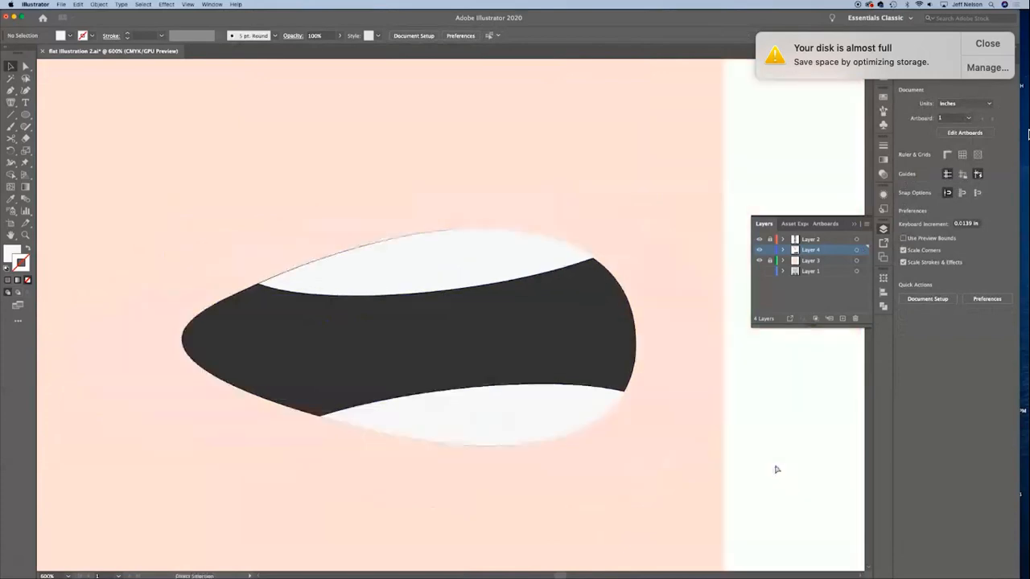
click(26, 115)
mouse_move(655, 306)
mouse_down()
mouse_move(568, 367)
mouse_move(613, 372)
mouse_up()
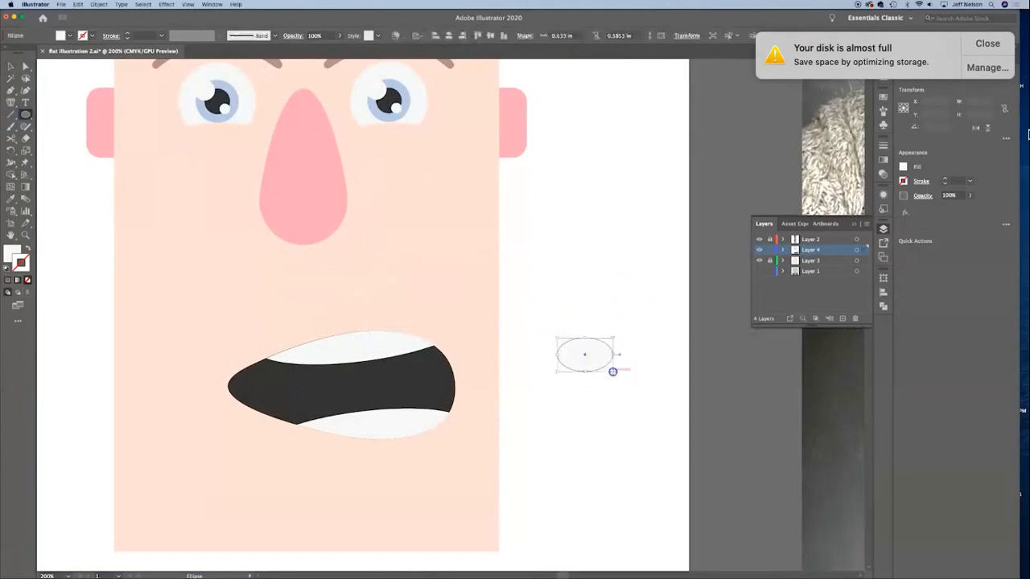
key(i)
click(310, 208)
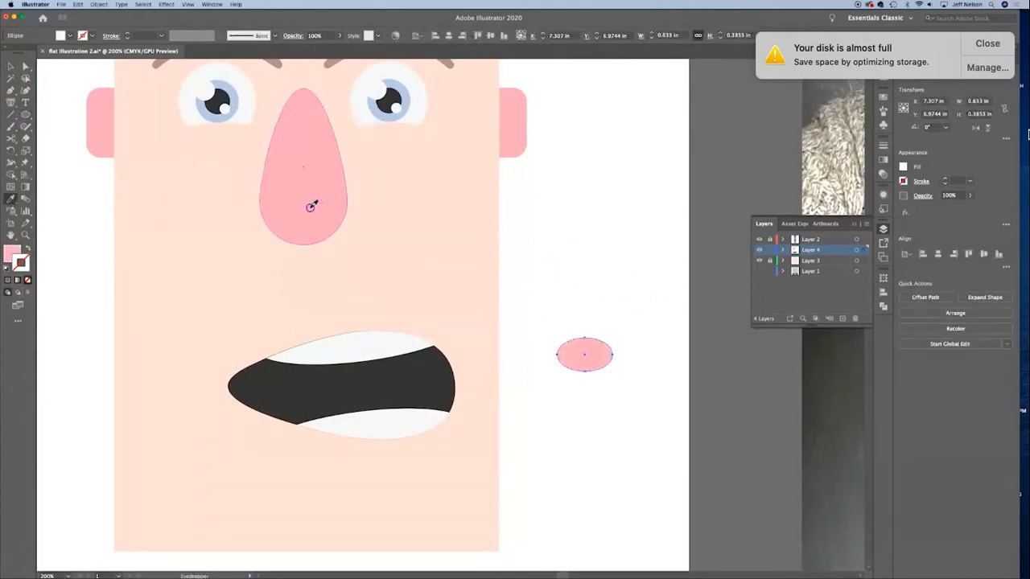
Step: Duplicate the pink ellipse with an overlap, unite both into a tongue about 0.89 in wide, and place it in the lower mouth
key(v)
click(635, 278)
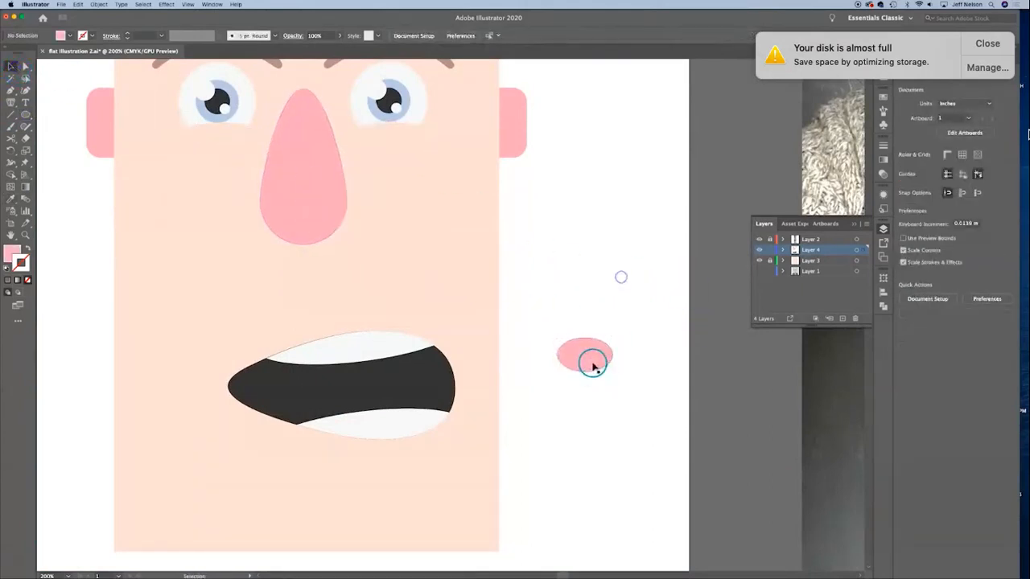
alt+drag(593, 362, 618, 361)
drag(644, 408, 392, 417)
click(905, 297)
click(563, 520)
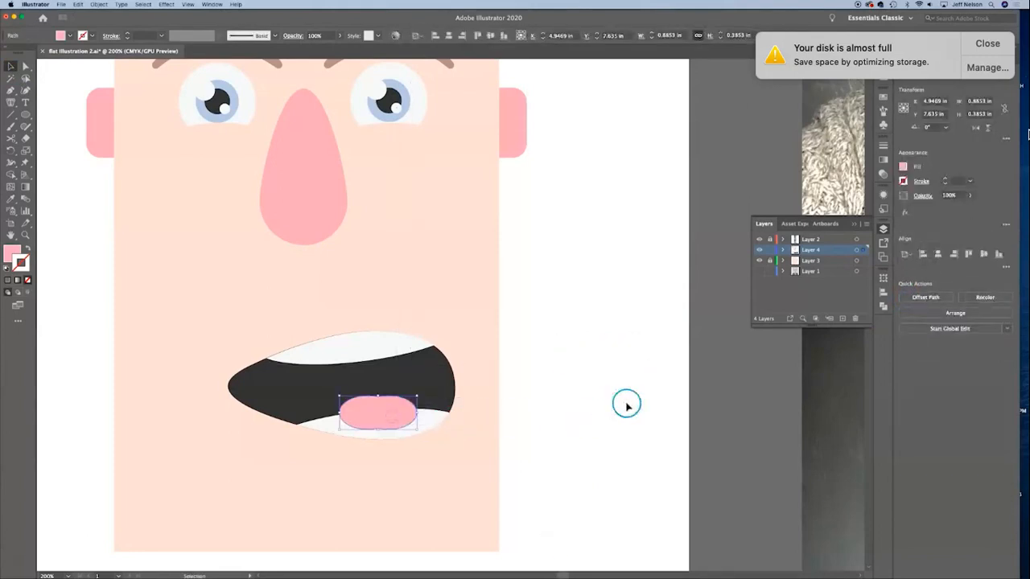
Step: Send the tongue behind the lower teeth, enlarge it to about 1.20 × 0.52 in and rotate it about 9°
key(a)
key(super+[)
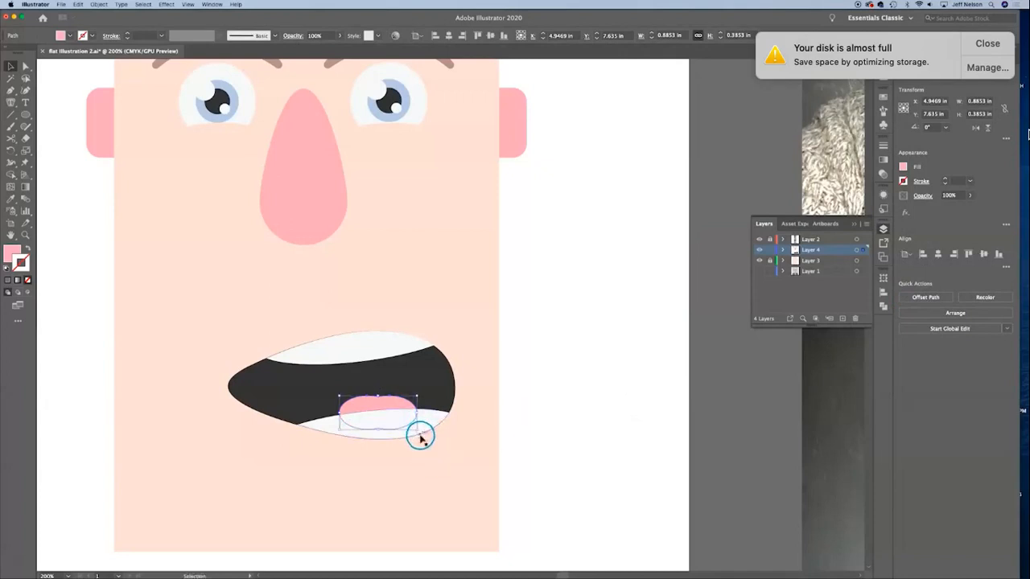
drag(420, 433, 412, 403)
click(637, 381)
click(609, 375)
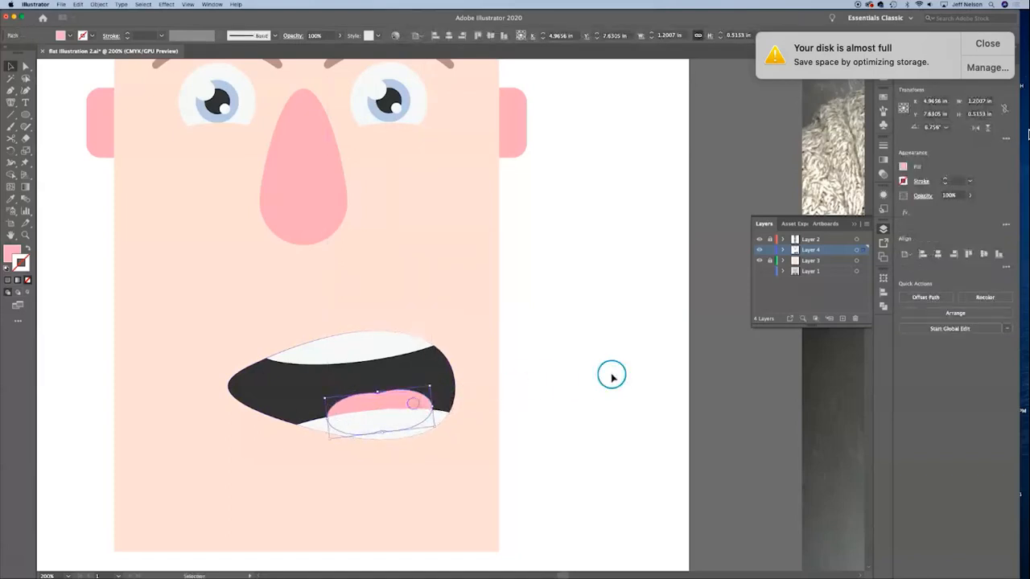
click(414, 395)
click(620, 349)
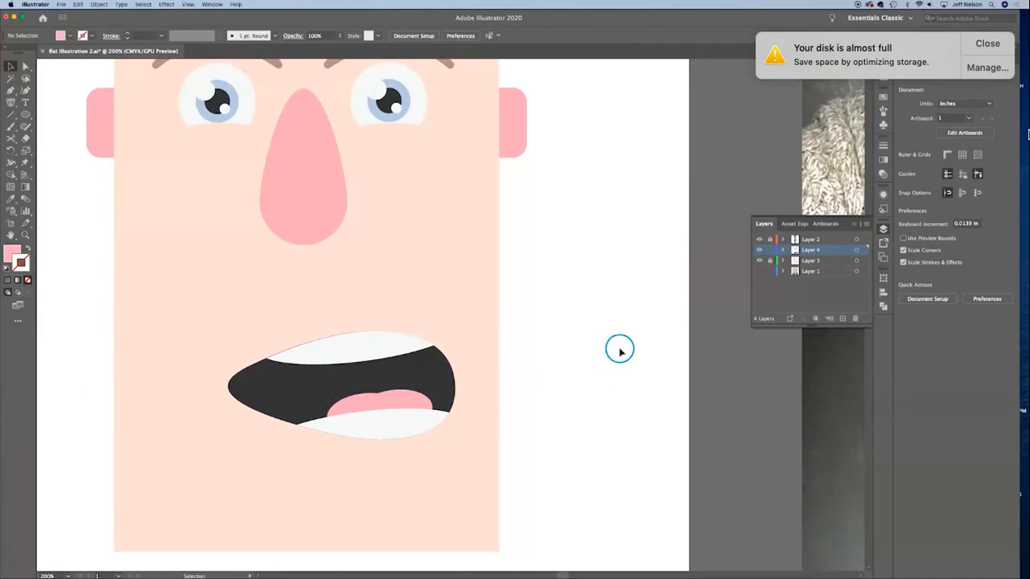
Step: Select the mouth, teeth and tongue together, tilt them counterclockwise and move them up closer beneath the nose
key(super+minus)
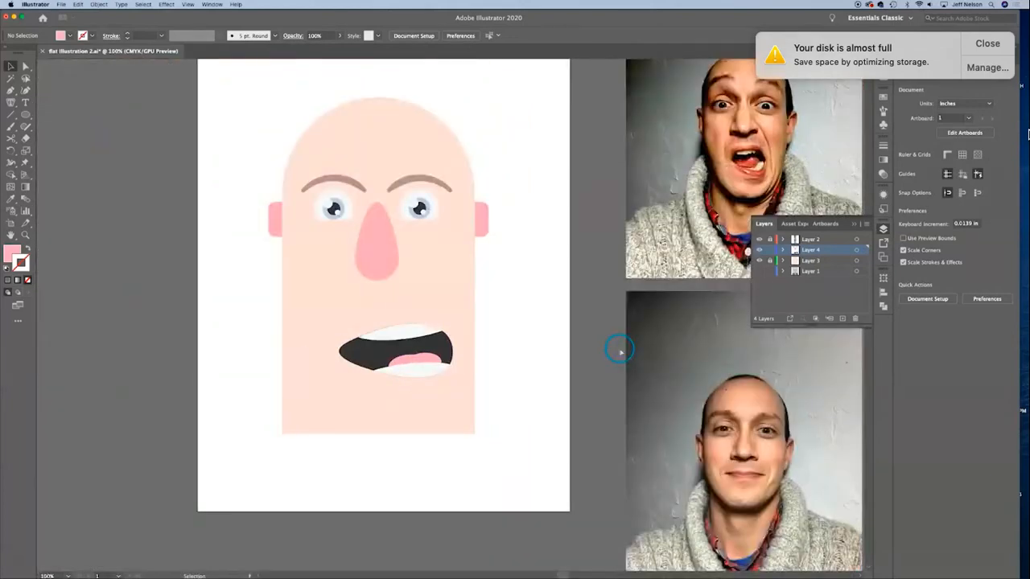
click(408, 362)
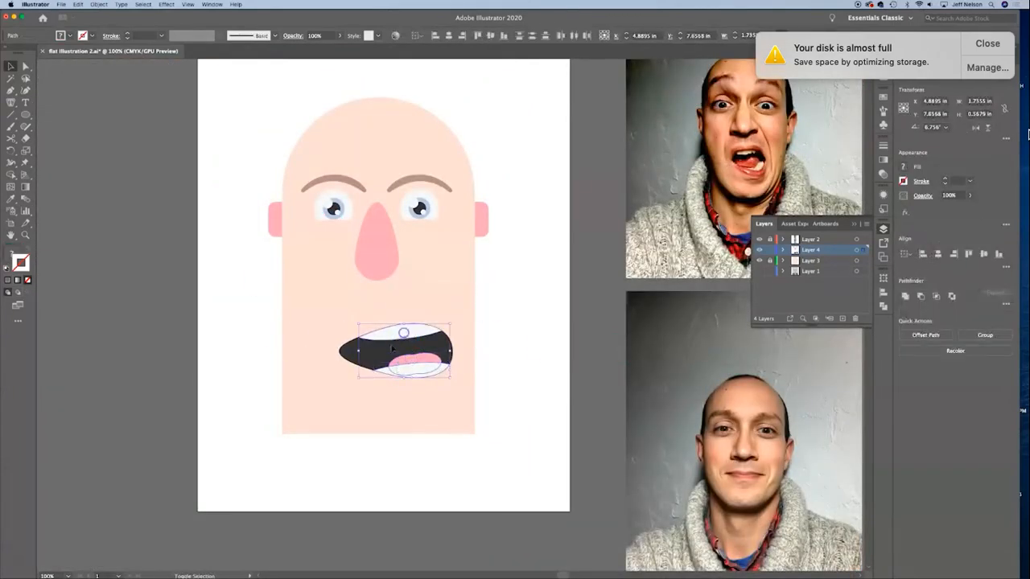
shift+click(374, 356)
click(725, 322)
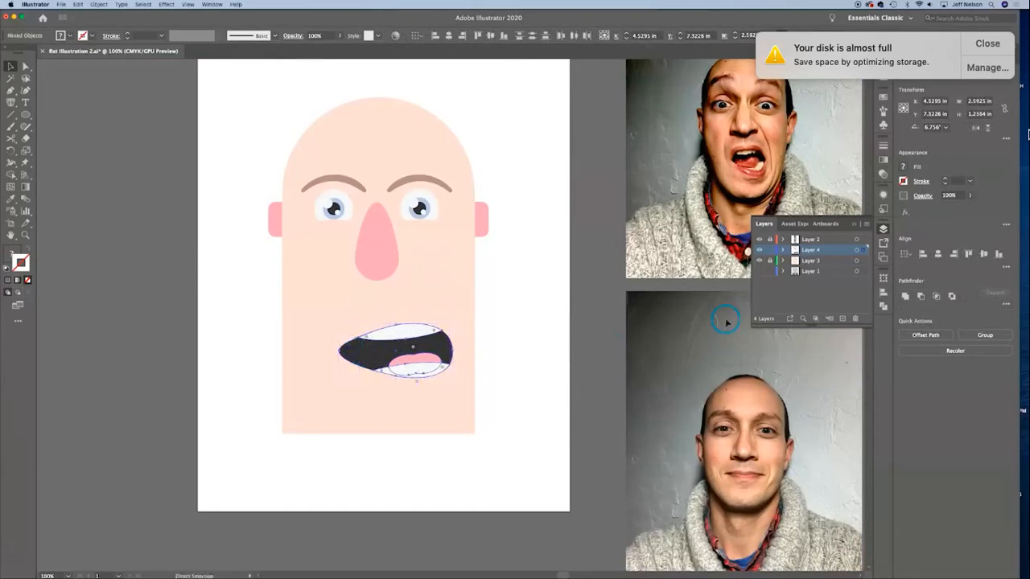
drag(428, 351, 447, 328)
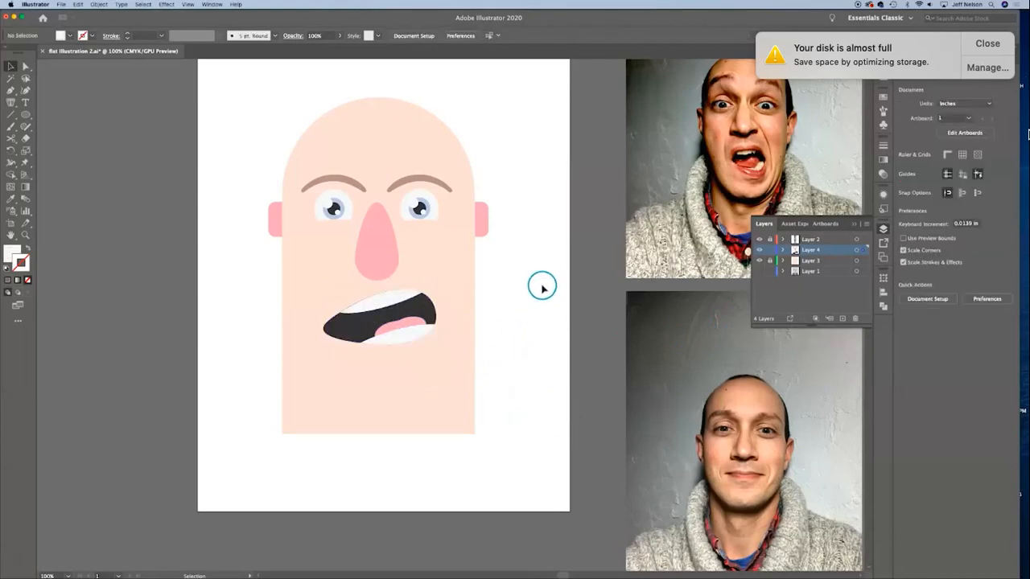
drag(533, 278, 525, 368)
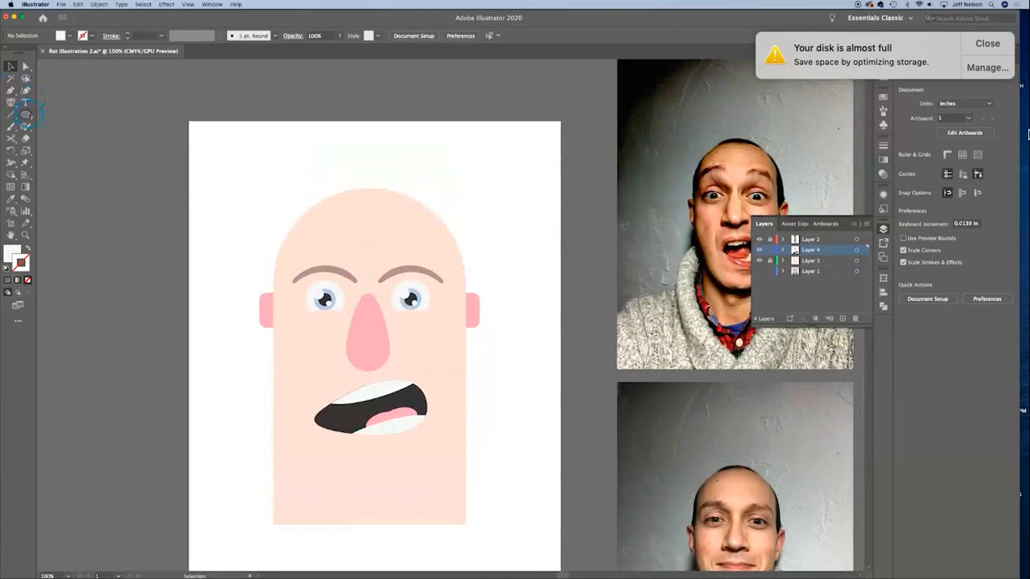
Step: Draw a rectangle about 1.90 × 1.01 in in the blank area above and left of the head
click(24, 115)
click(24, 115)
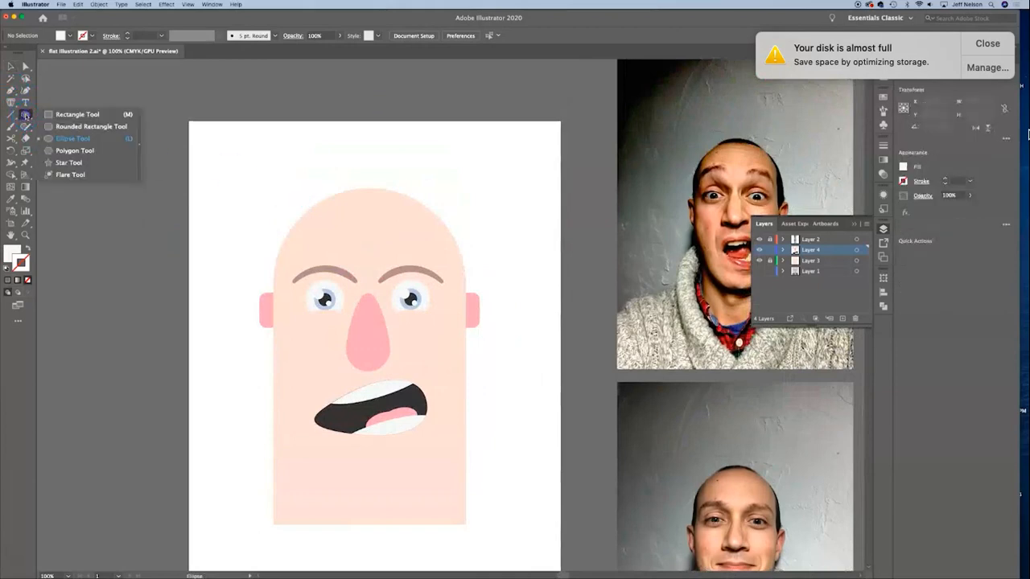
click(61, 115)
mouse_move(198, 133)
mouse_down()
mouse_move(276, 145)
mouse_move(268, 179)
mouse_move(280, 176)
mouse_up()
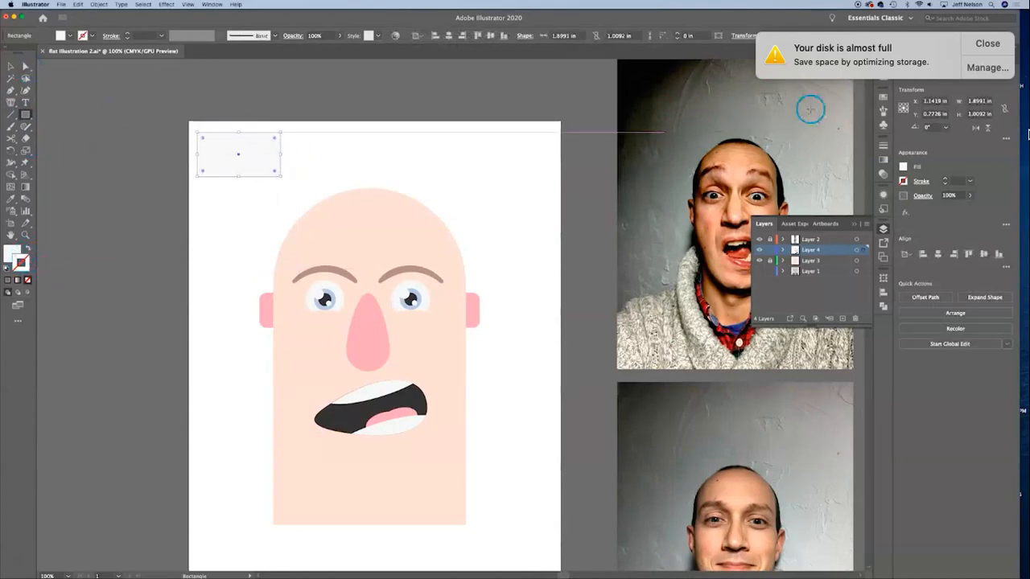
Step: Sample the pupil's dark color for the rectangle and swap it to the stroke, leaving the shape without a fill
click(885, 96)
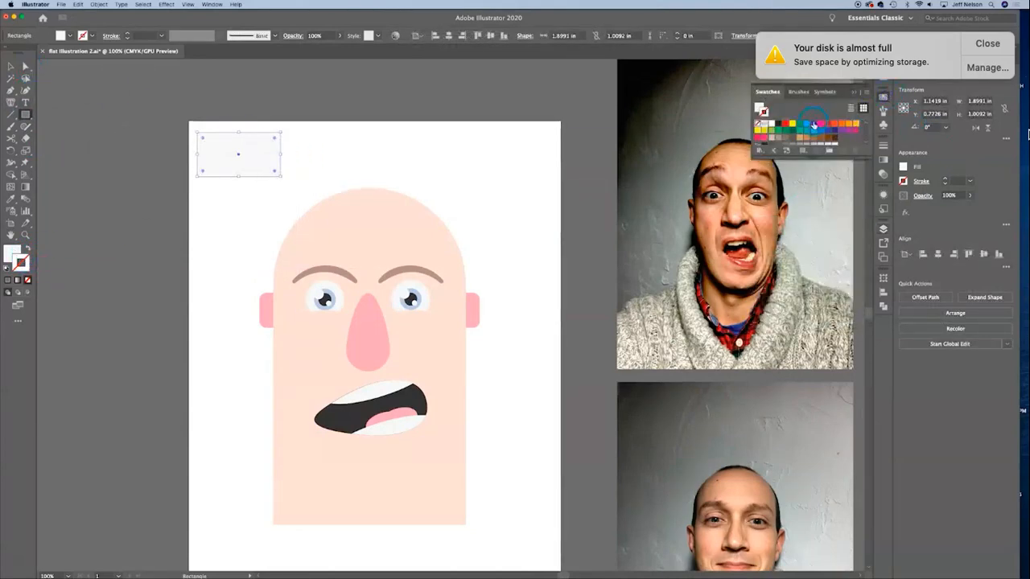
scroll(813, 126, down, 5)
click(787, 135)
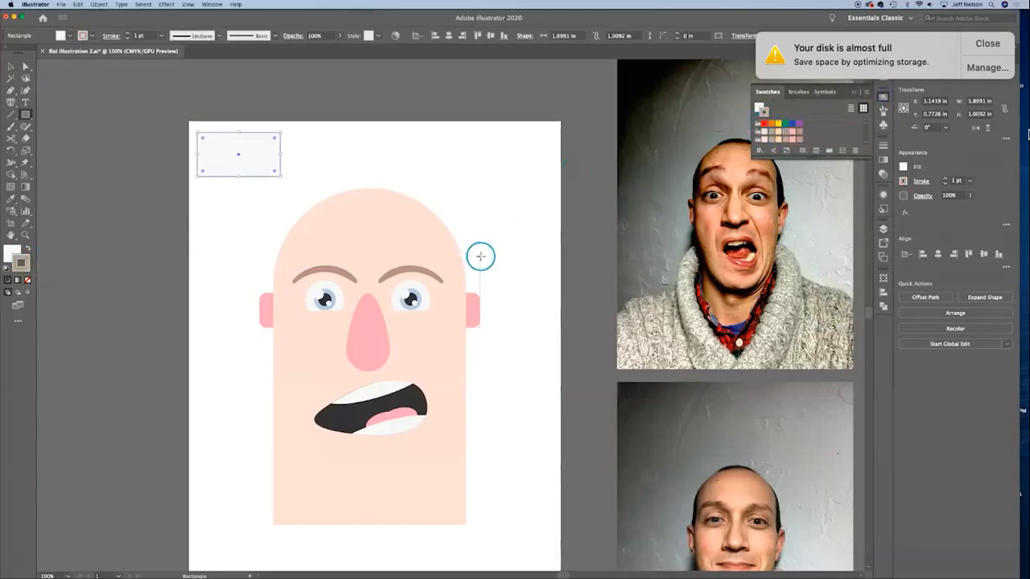
key(i)
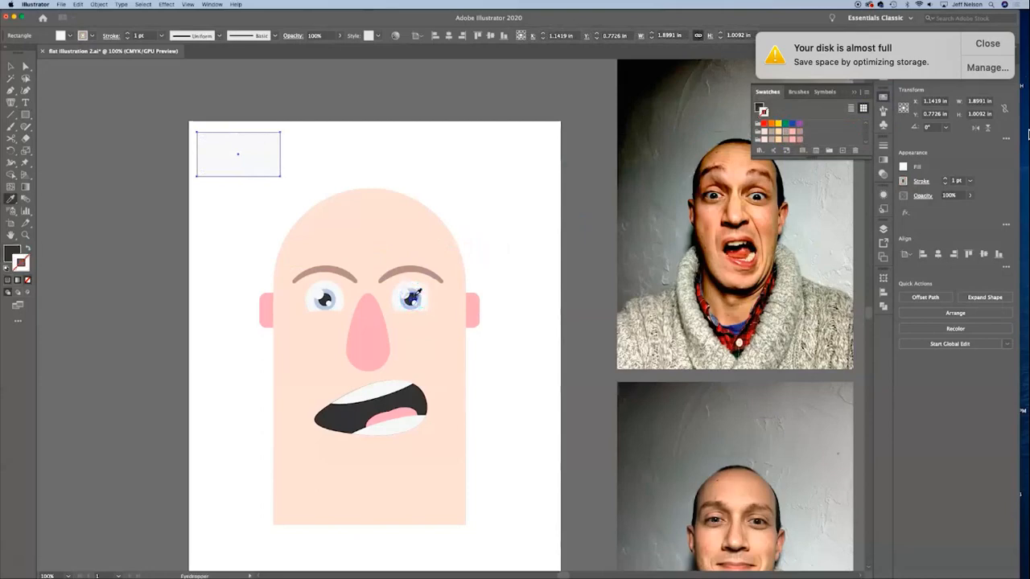
click(410, 301)
click(97, 266)
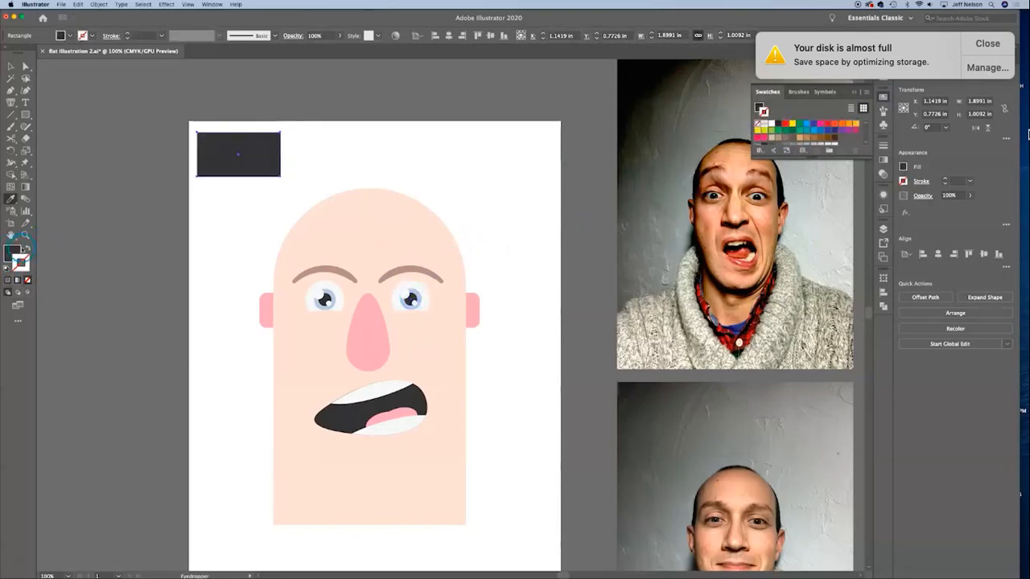
click(27, 248)
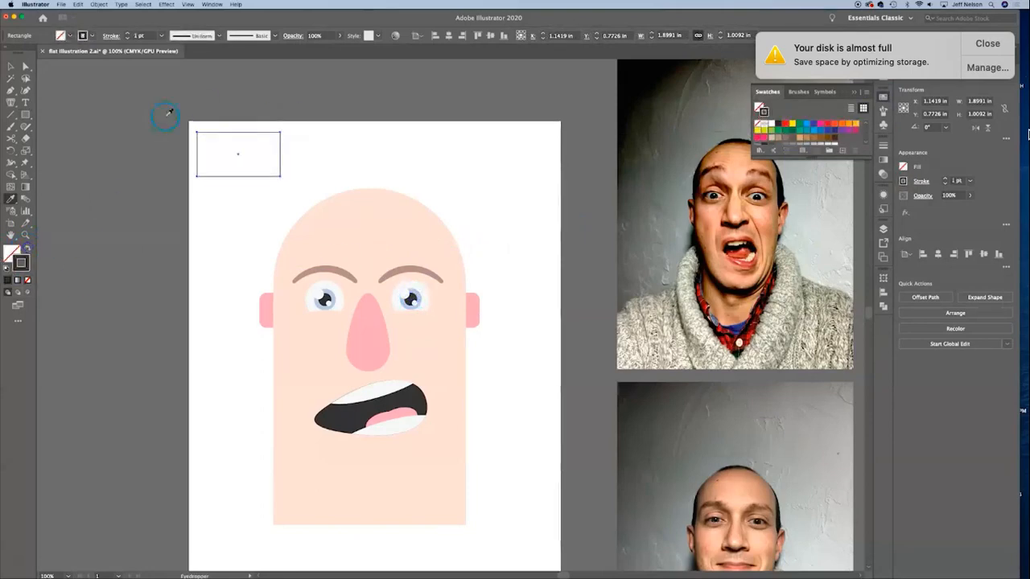
Step: Set the rectangle's stroke to 5 pt and round all its corners to a radius of about 0.28 in
click(127, 33)
click(126, 33)
click(126, 33)
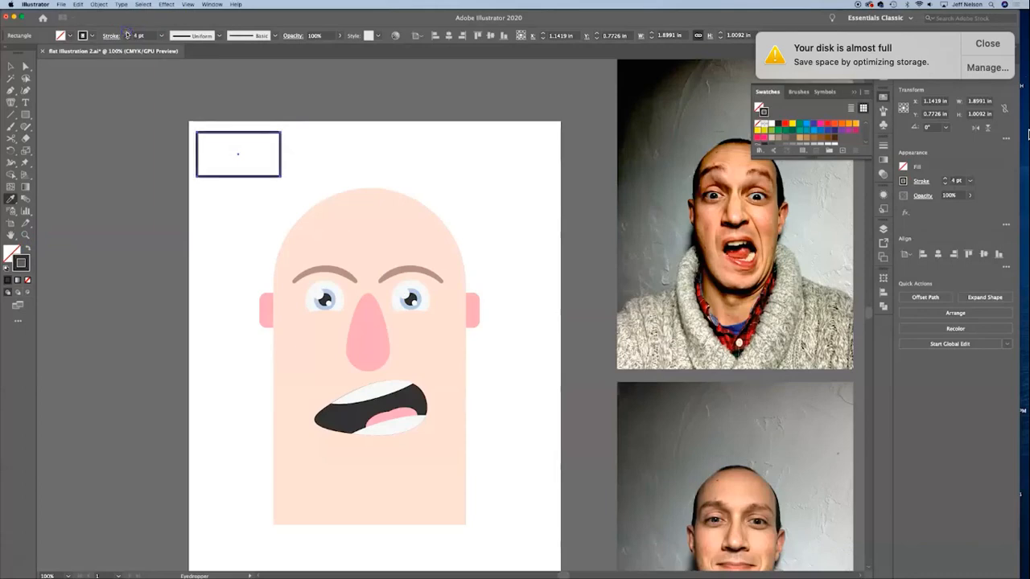
click(126, 33)
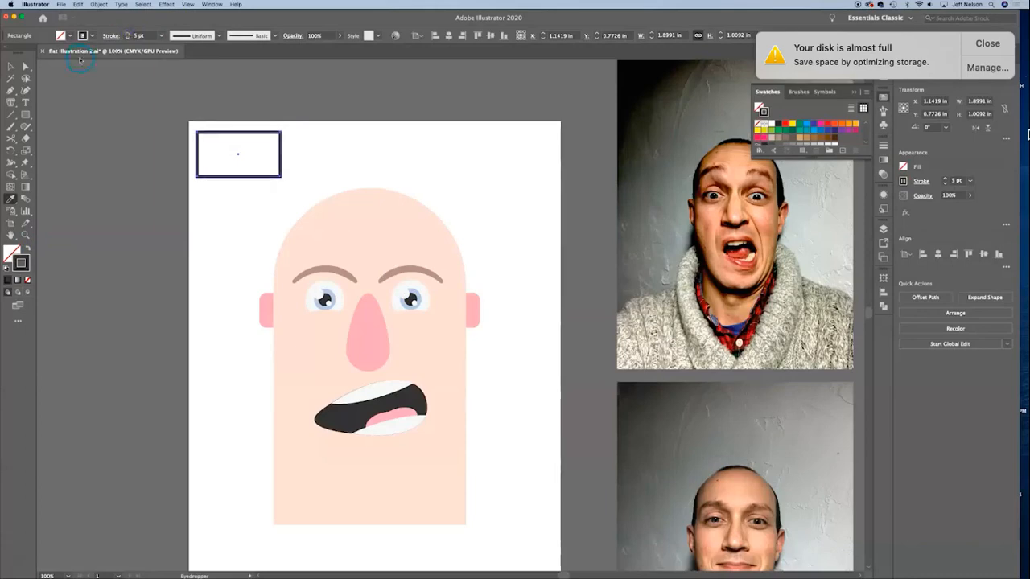
click(25, 66)
mouse_move(274, 138)
mouse_down()
mouse_move(268, 157)
mouse_move(257, 155)
mouse_move(264, 140)
mouse_up()
click(13, 69)
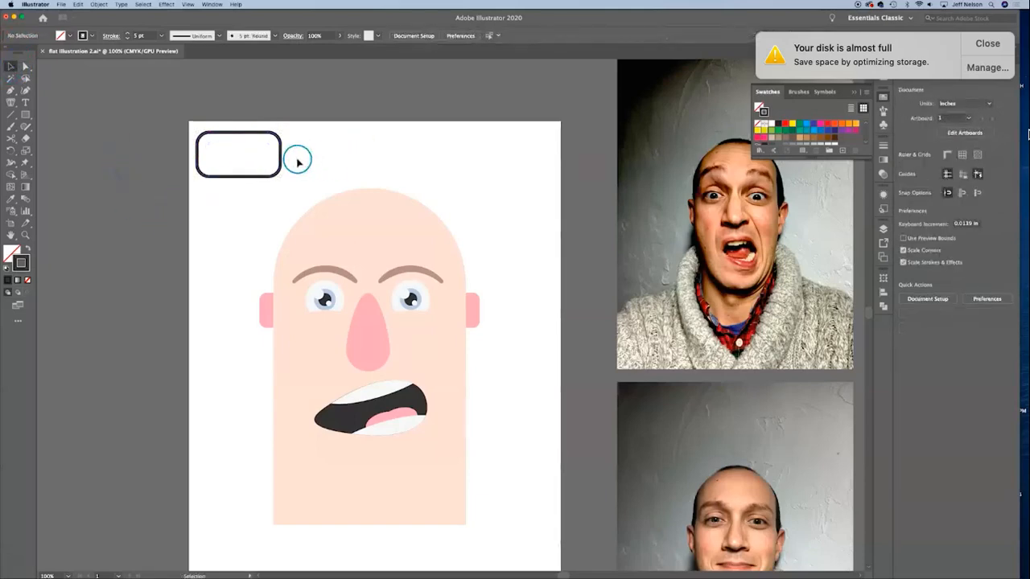
click(121, 170)
Step: Thicken the rounded rectangle's stroke to 7 pt and place it around the left eye as a glasses frame
drag(282, 163, 282, 222)
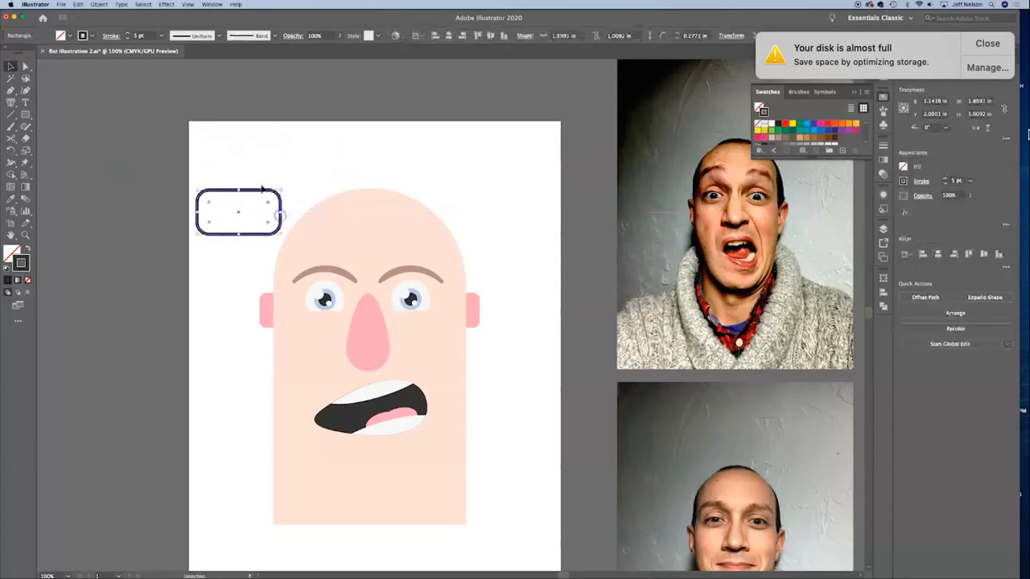
click(127, 33)
click(127, 33)
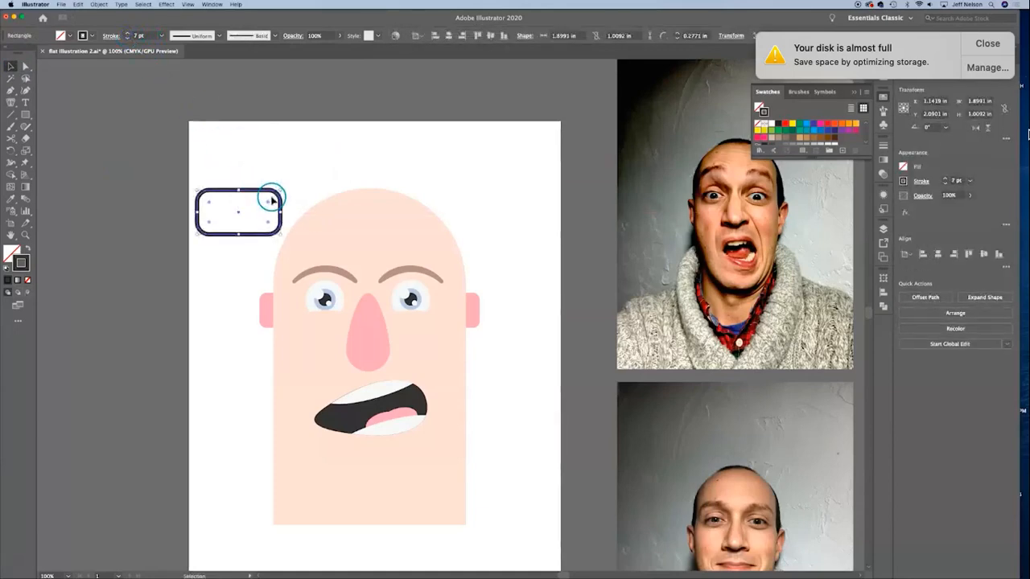
click(257, 168)
drag(256, 194, 343, 281)
click(115, 305)
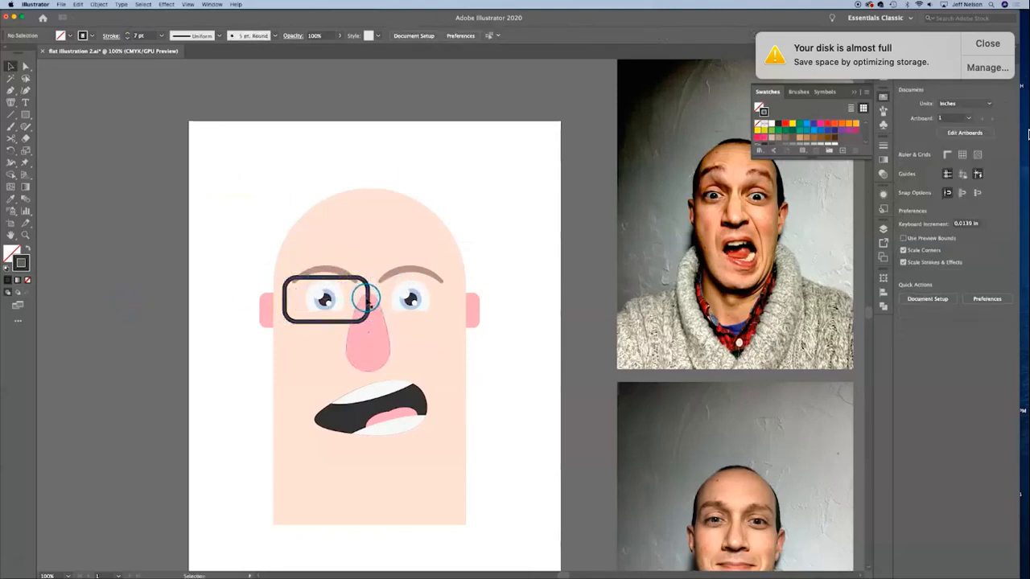
Step: Scale the frame down to about 1.47 × 0.78 in around the eye, set its stroke to 8 pt and nudge it up
click(369, 299)
drag(368, 272, 358, 280)
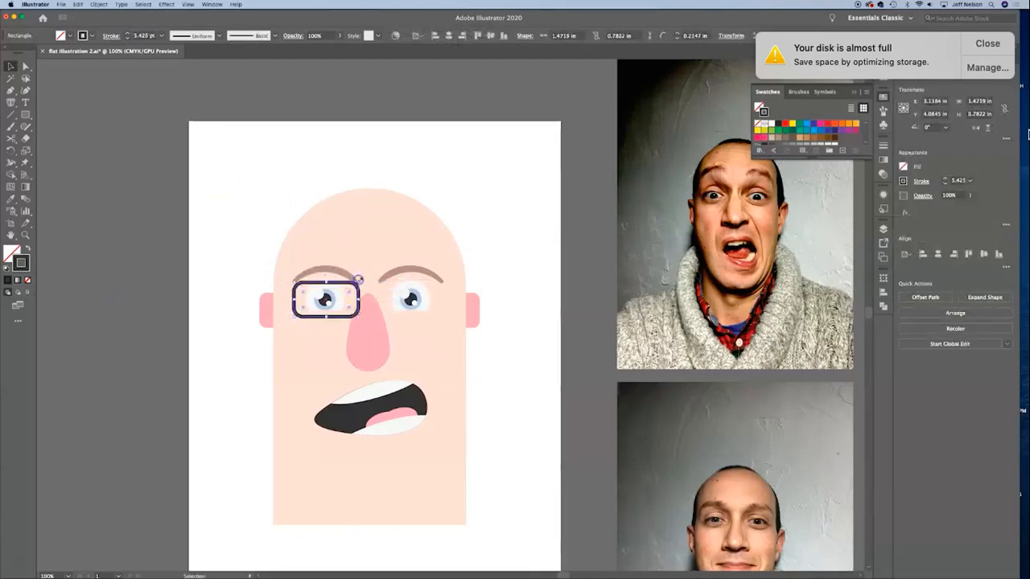
click(127, 34)
click(127, 34)
click(127, 33)
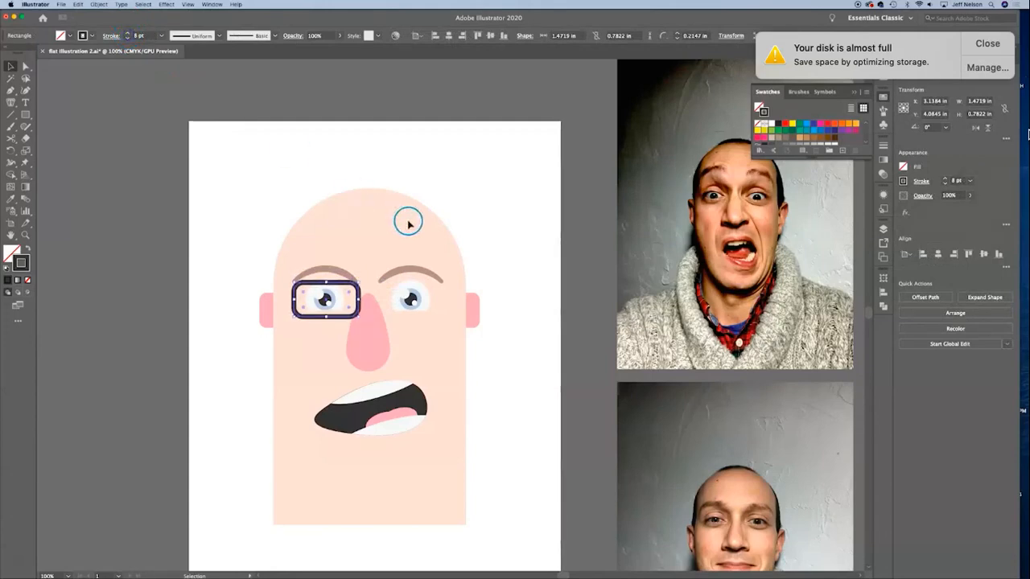
key(Up)
Step: Duplicate the glasses frame horizontally and place the copy around the right eye
key(super+equal)
key(super+equal)
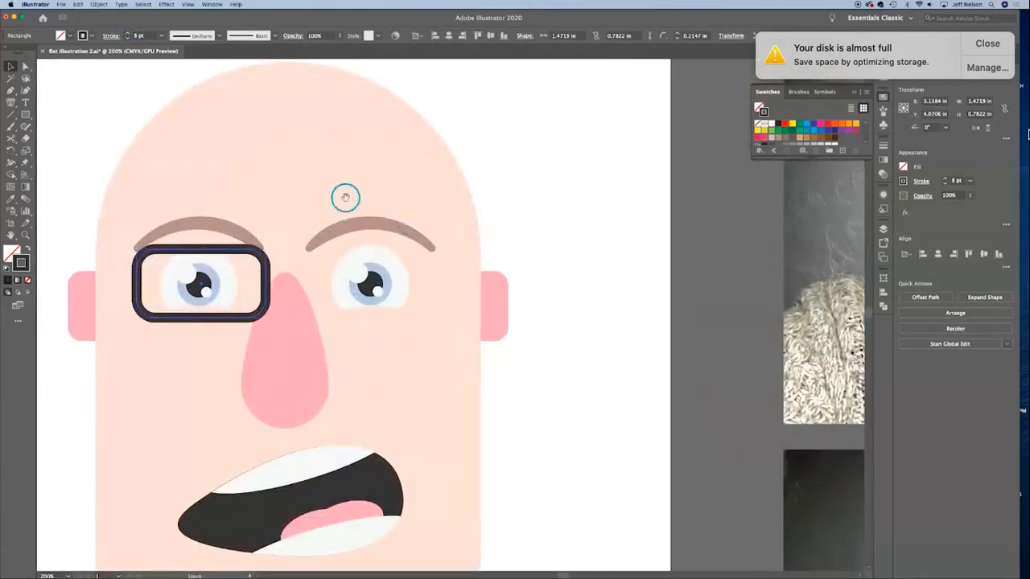
drag(335, 184, 420, 169)
drag(357, 258, 522, 267)
click(660, 204)
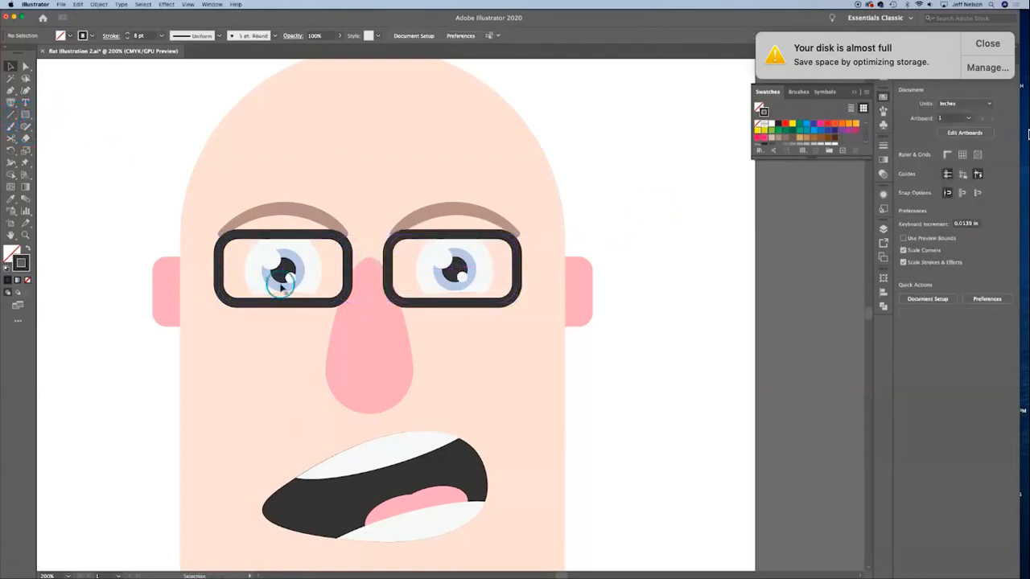
Step: Draw a circle about 0.69 in wide beside the head and delete anchor points until only its upper-left quarter arc remains
click(26, 117)
drag(27, 117, 147, 186)
click(24, 66)
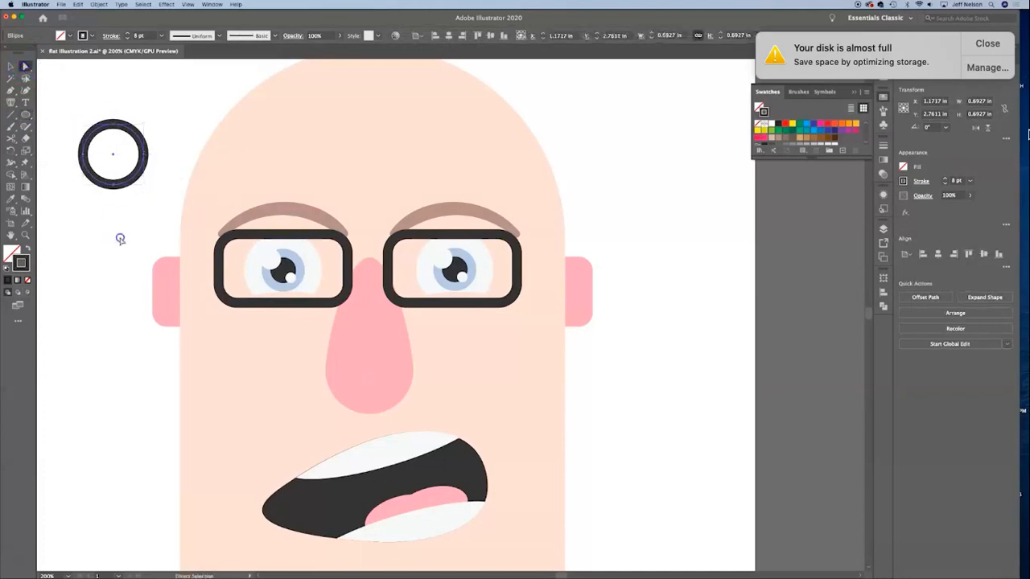
click(113, 184)
key(Delete)
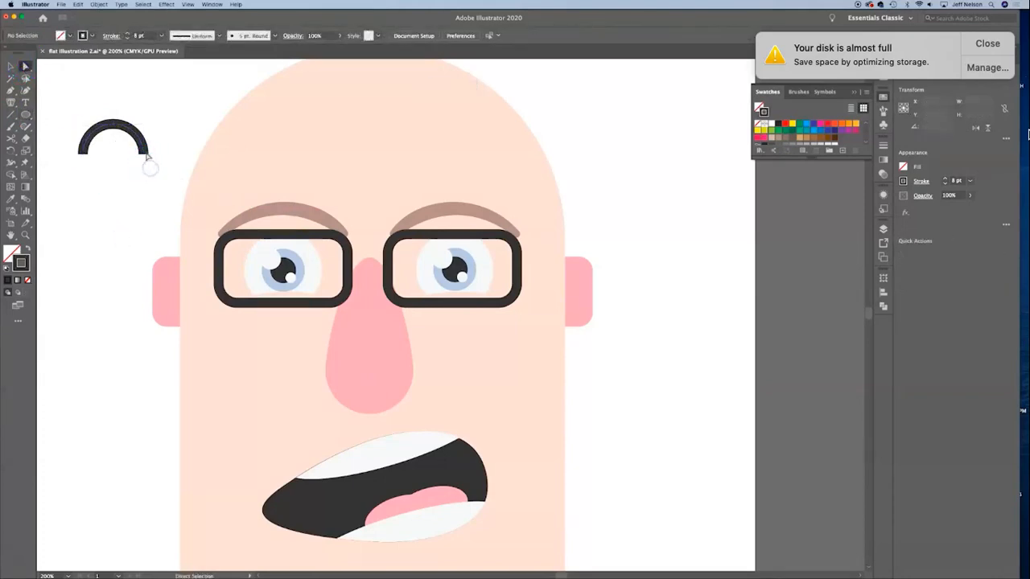
click(146, 153)
key(Delete)
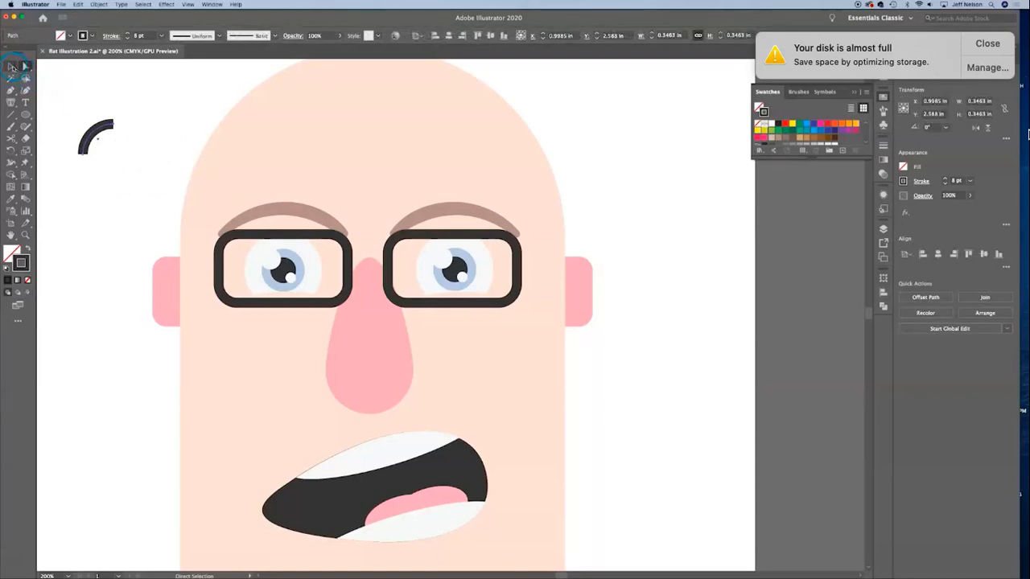
Step: Rotate the quarter arc 45° clockwise and place it between the two frames as the glasses' bridge
click(12, 67)
drag(121, 120, 122, 141)
drag(121, 142, 369, 258)
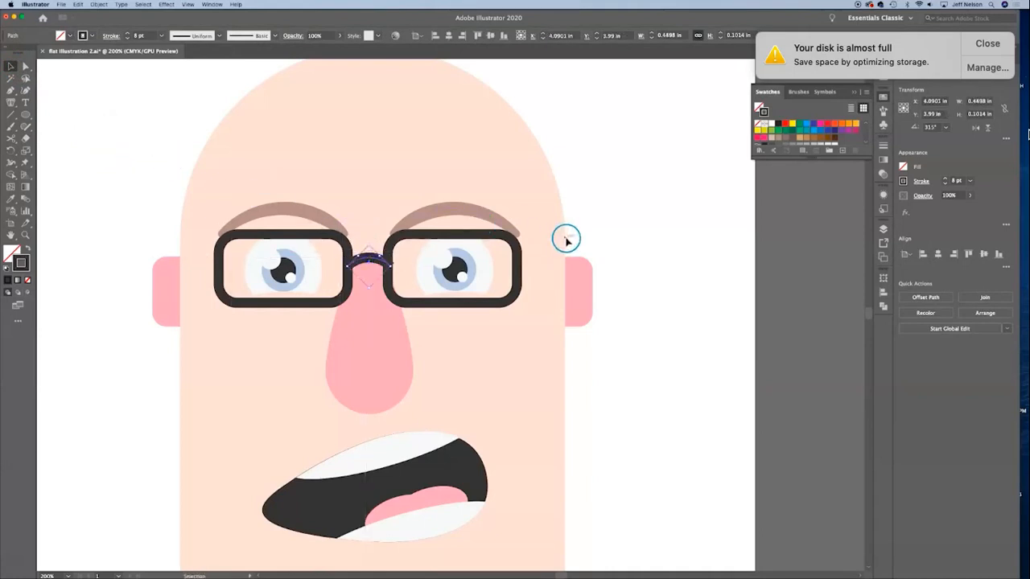
click(597, 171)
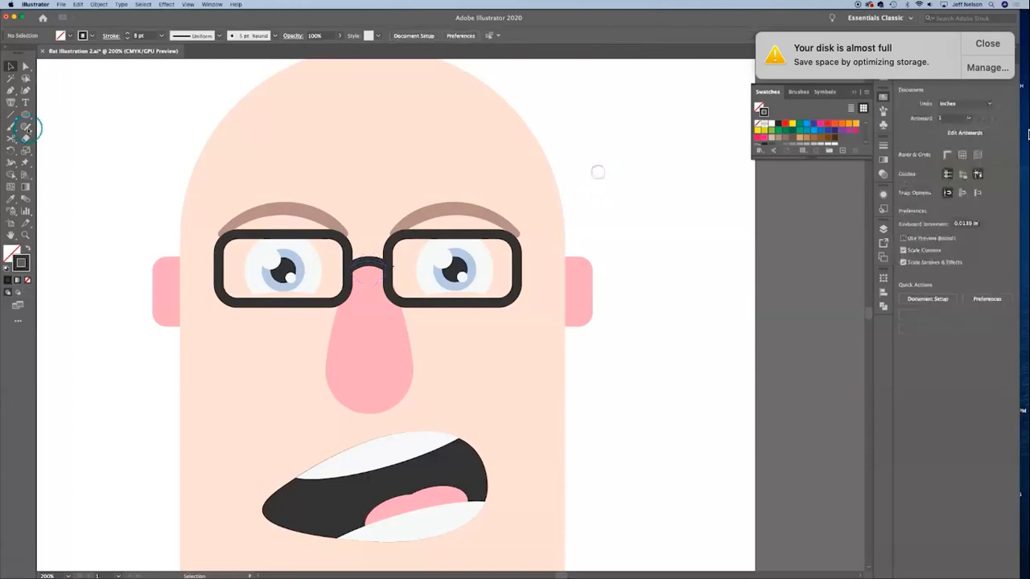
Step: Draw horizontal 8 pt lines from each frame's outer edge to the sides of the head as glasses arms
click(12, 115)
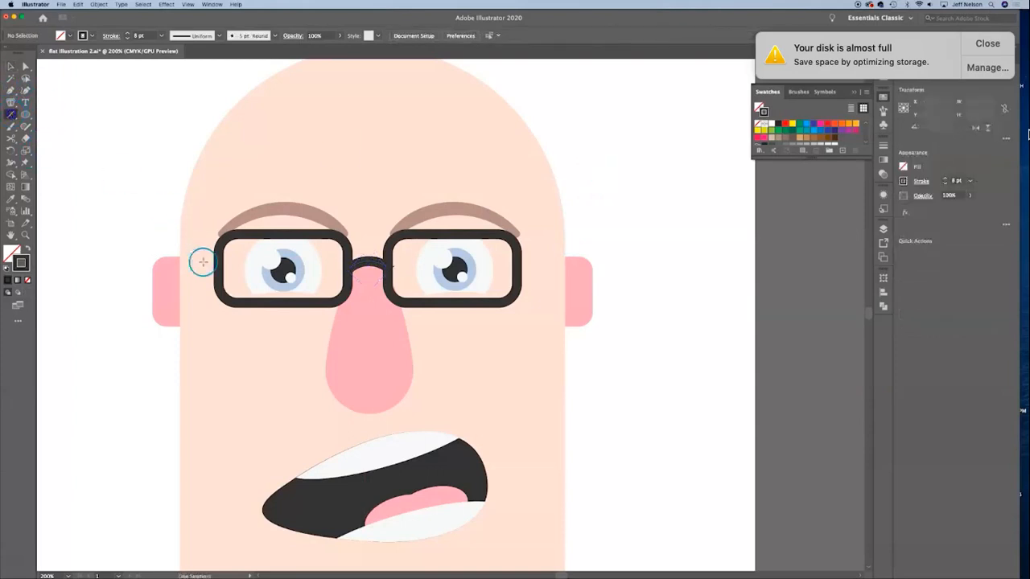
drag(181, 257, 565, 258)
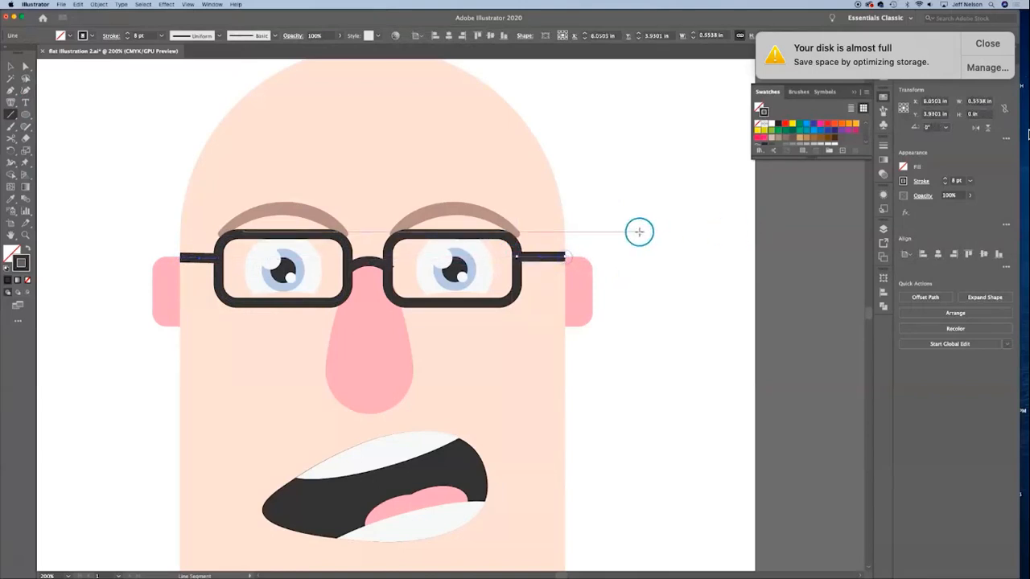
click(10, 69)
click(154, 143)
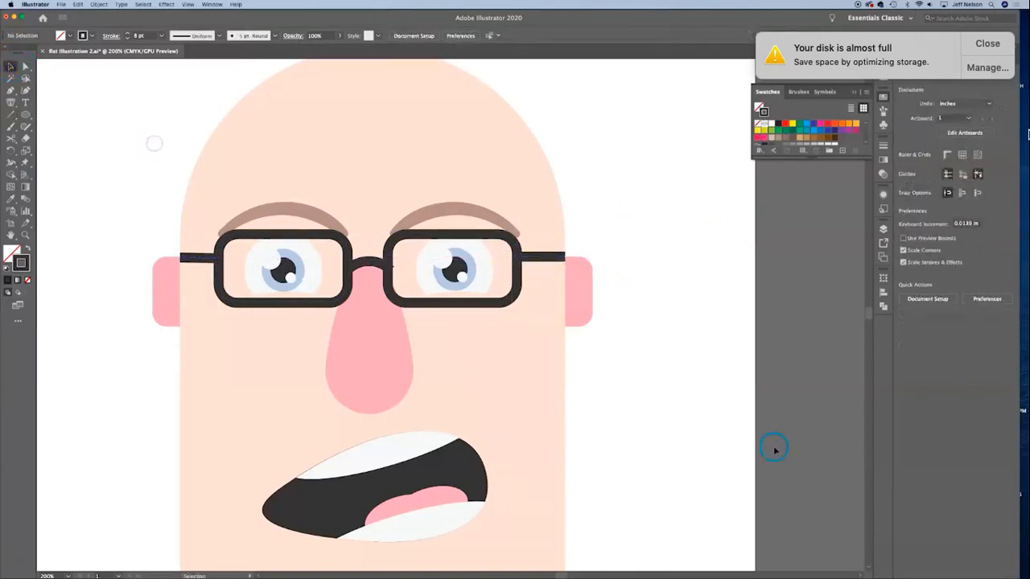
Step: Draw a rectangle about 7.60 × 2.44 in across the artboard's lower edge, overlapping the bottom of the head
key(super+0)
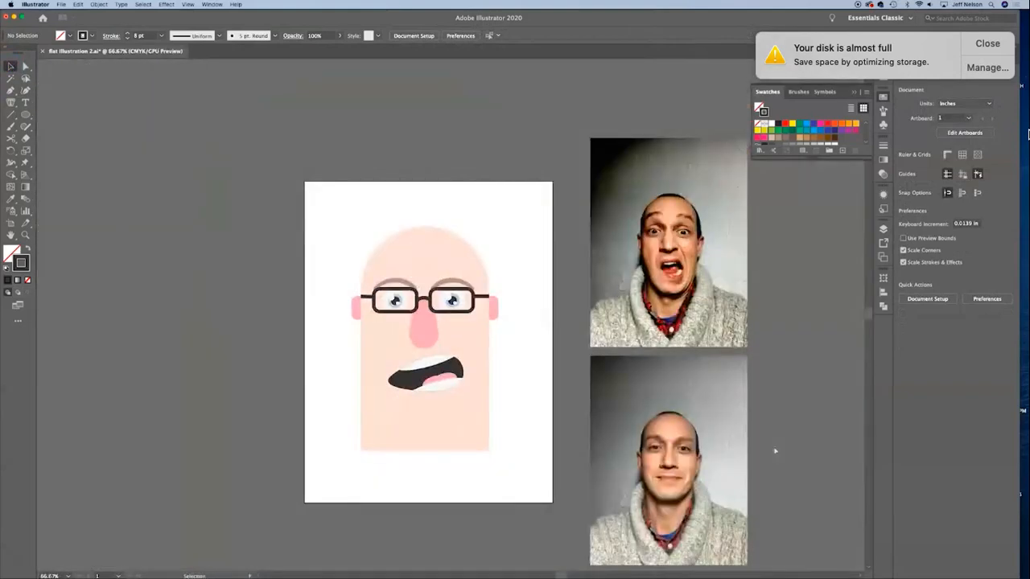
click(952, 336)
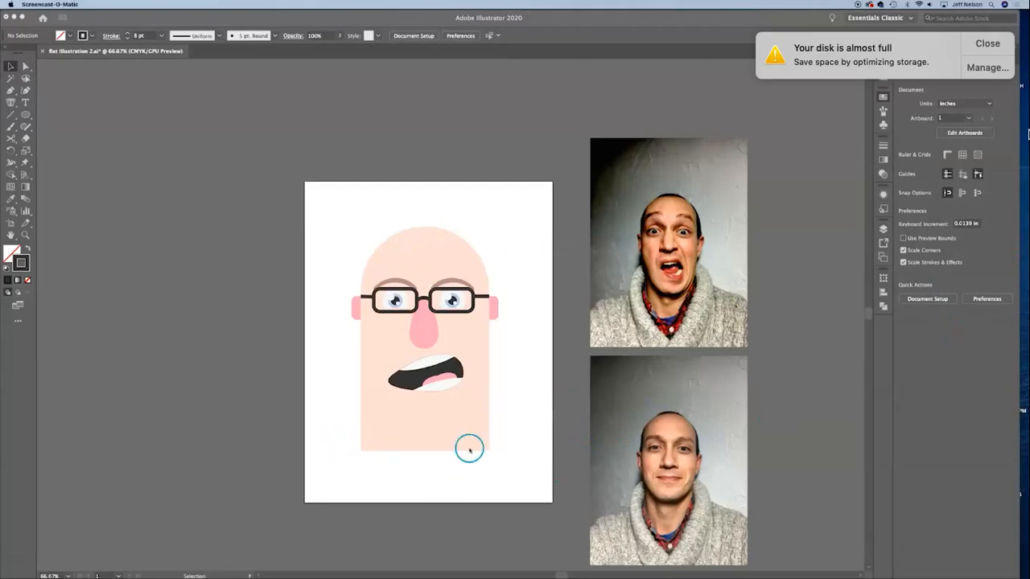
click(25, 115)
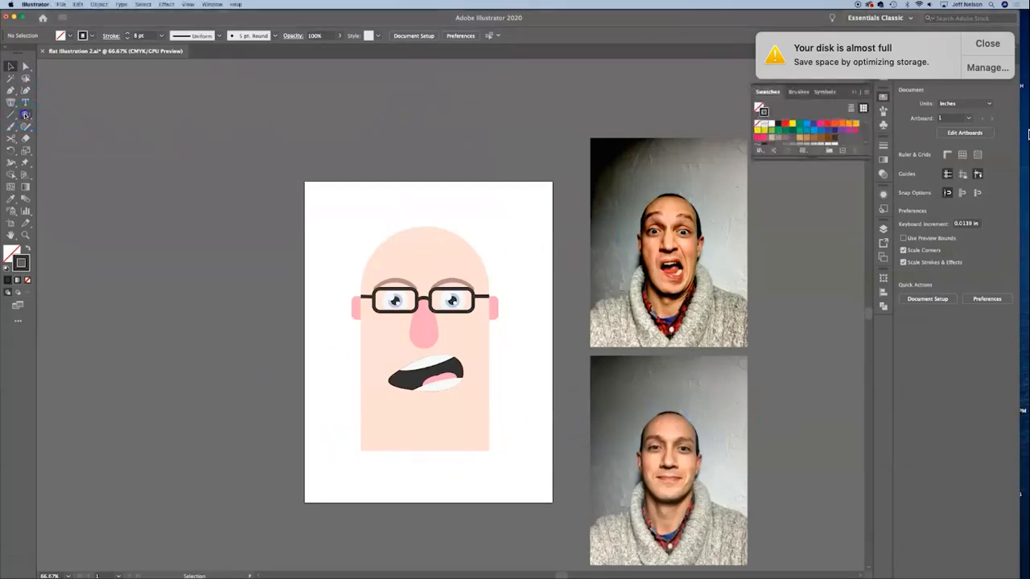
drag(26, 115, 69, 116)
mouse_move(315, 431)
mouse_down()
mouse_move(389, 433)
mouse_move(552, 482)
mouse_move(529, 492)
mouse_move(537, 502)
mouse_up()
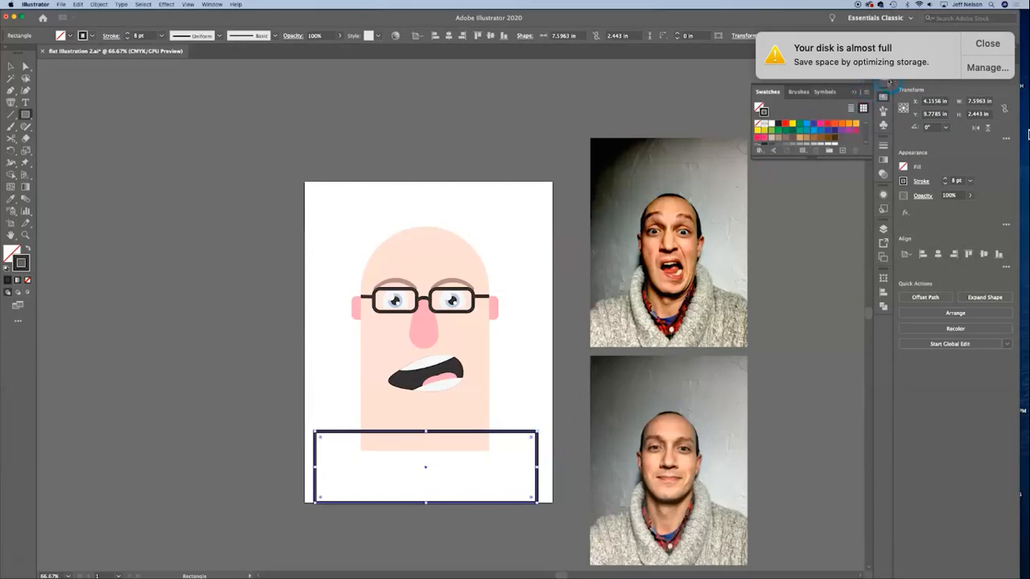
Step: Fill the large lower rectangle with light purple CCA1E2 and remove its stroke
click(883, 96)
click(883, 95)
scroll(805, 130, down, 5)
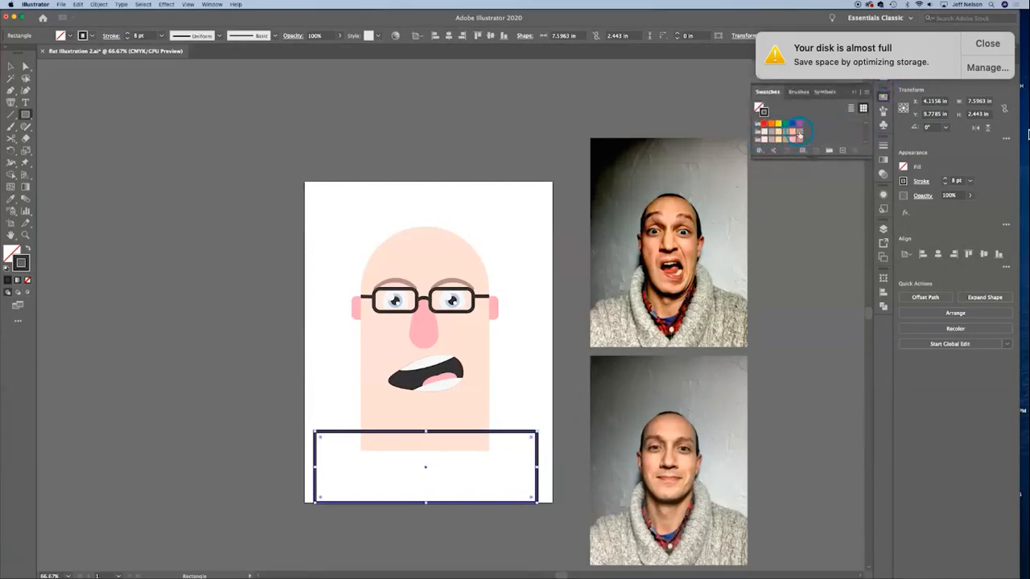
scroll(817, 132, up, 5)
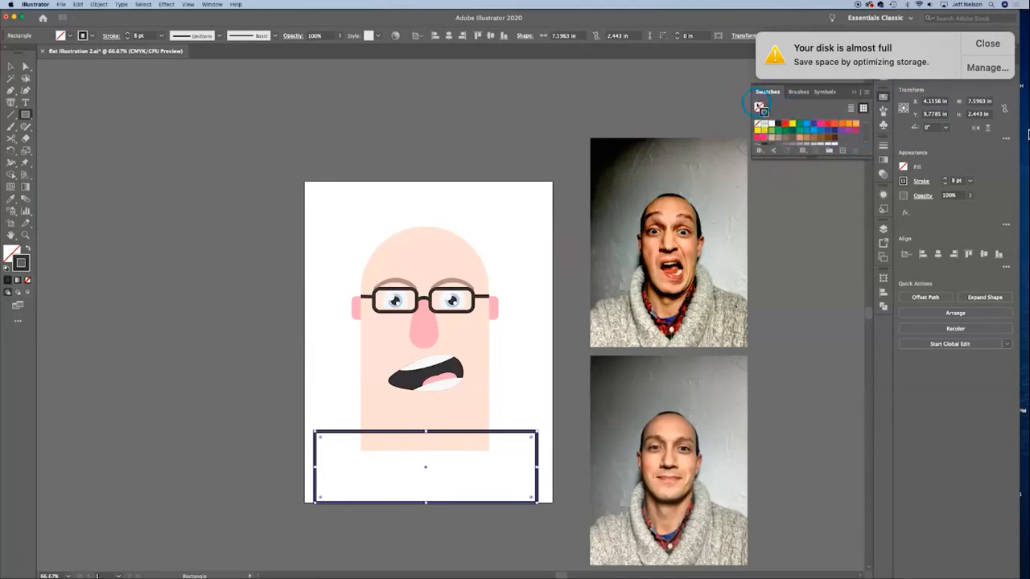
double_click(760, 107)
drag(738, 271, 730, 257)
click(634, 245)
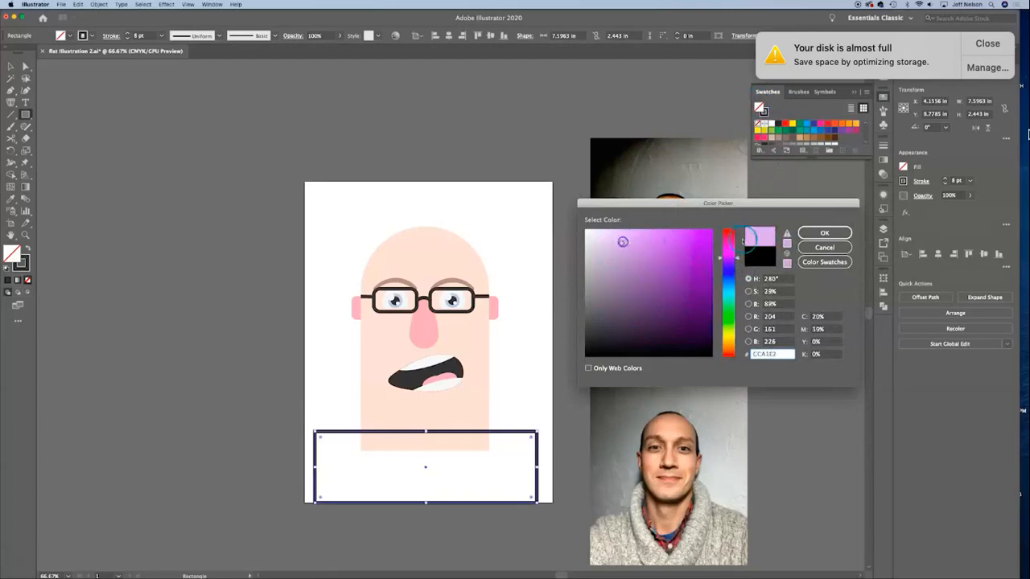
click(824, 232)
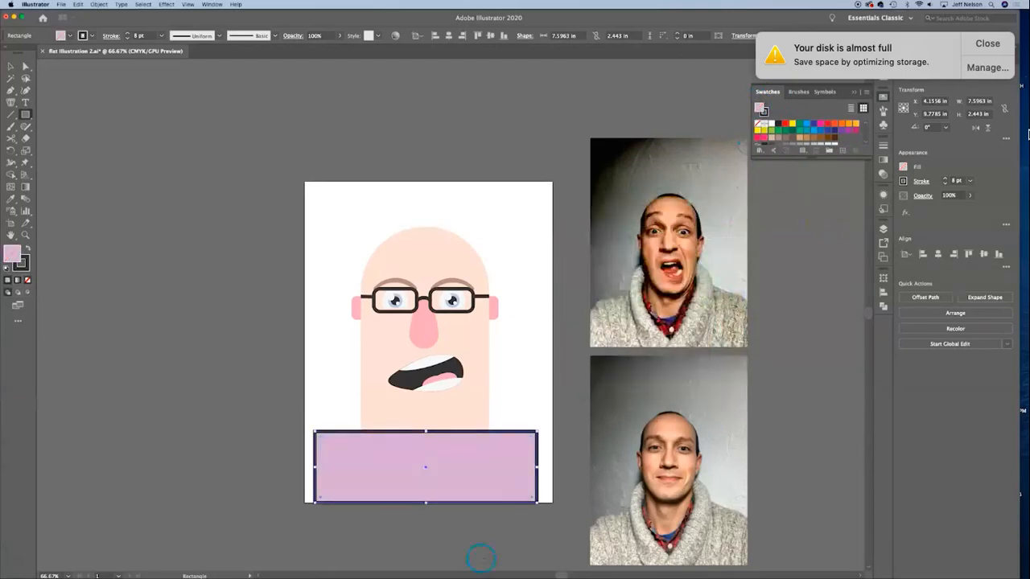
click(26, 279)
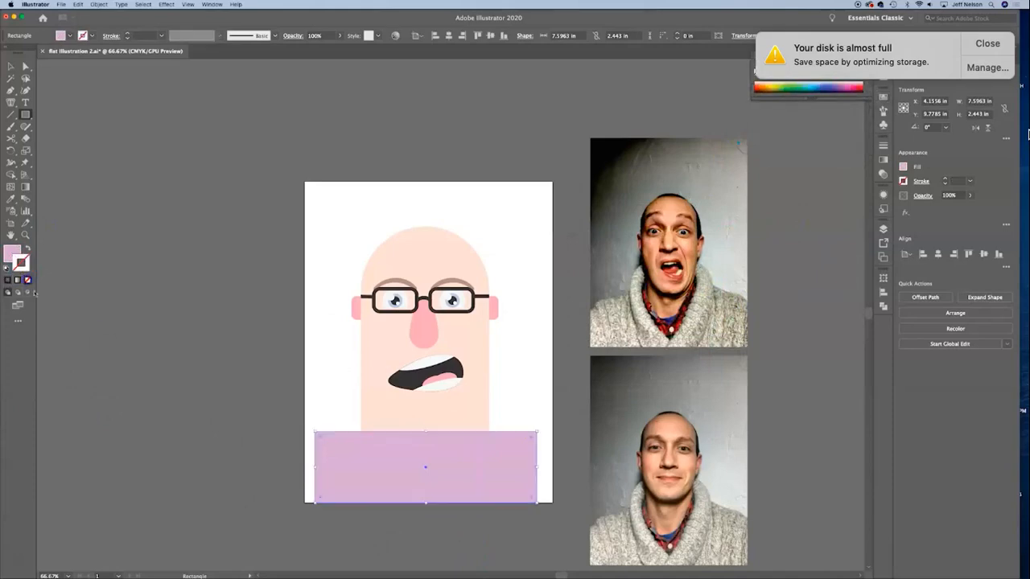
click(9, 67)
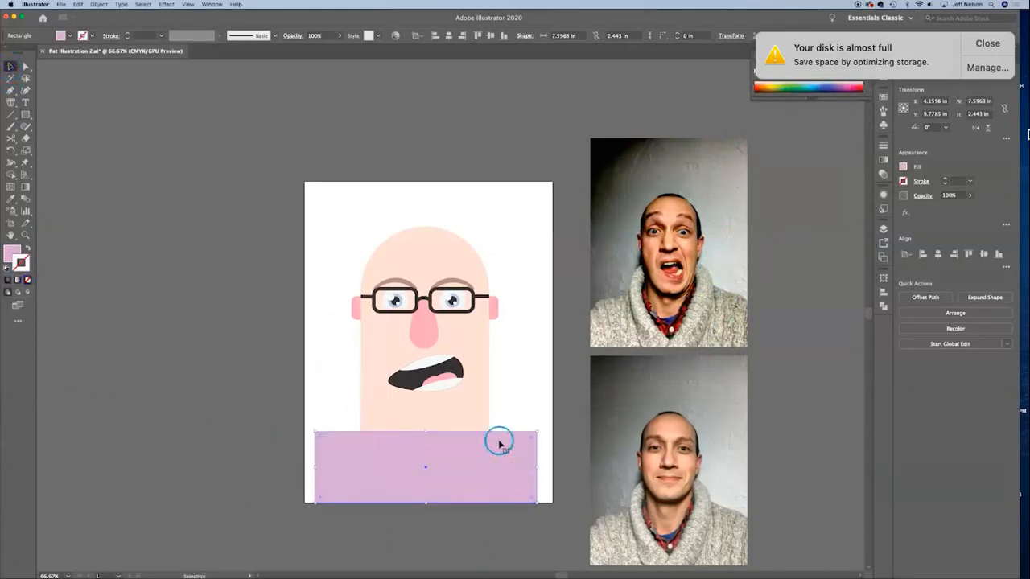
Step: Centre the purple rectangle horizontally on the artboard and round its two upper corners to 2.443 in to form shoulders
drag(479, 464, 482, 462)
click(397, 503)
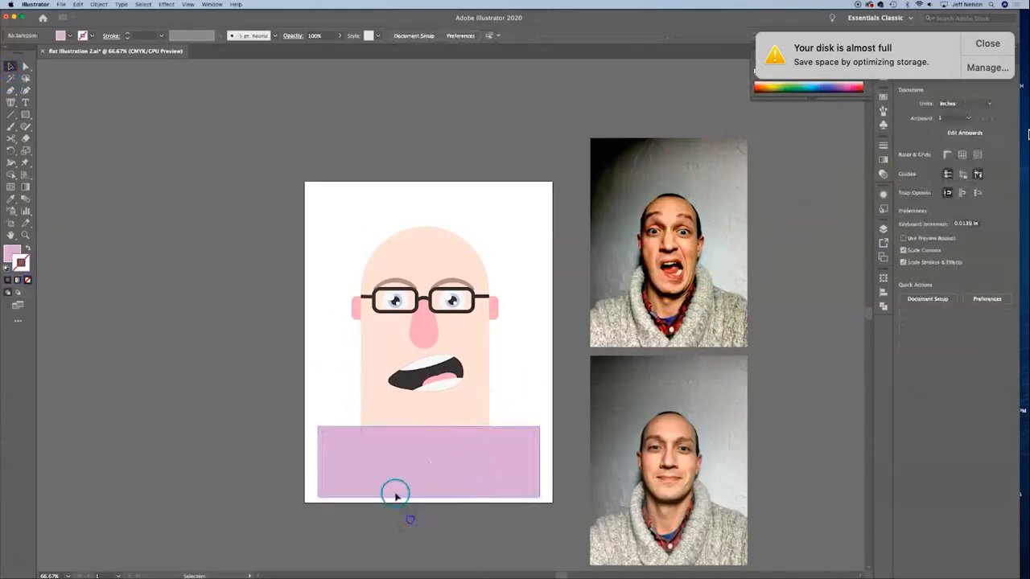
click(368, 455)
click(27, 65)
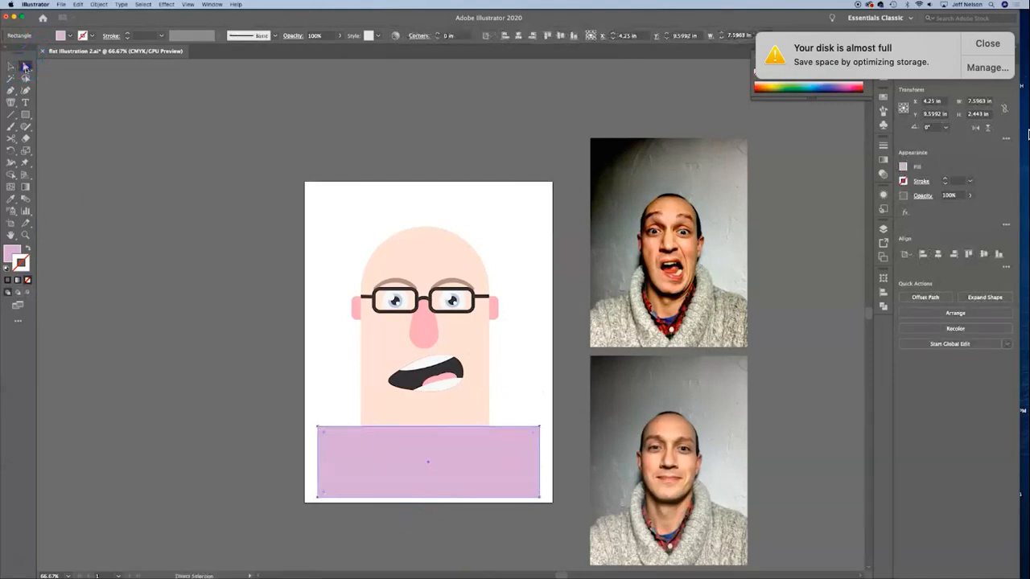
click(287, 414)
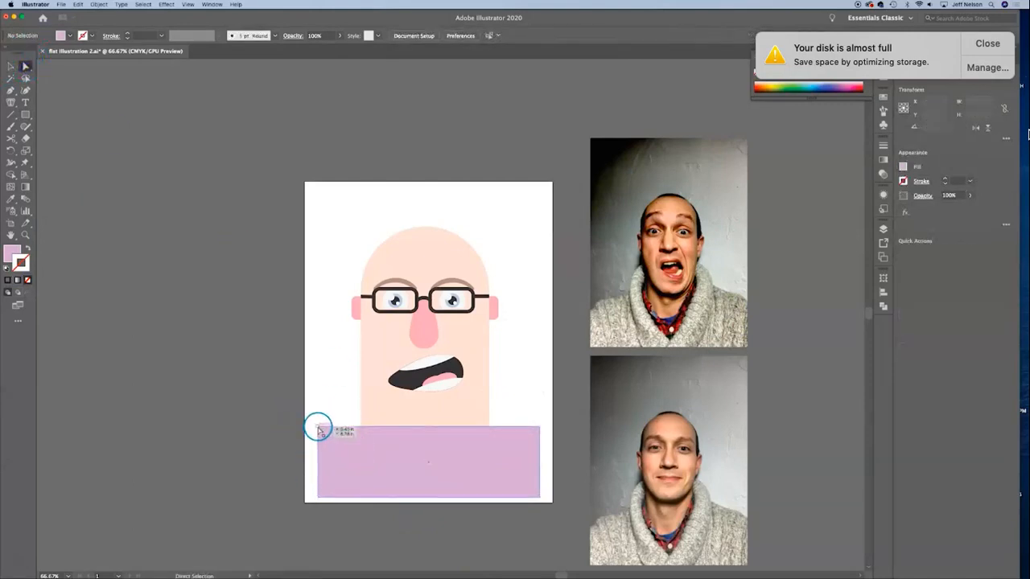
click(318, 427)
click(539, 432)
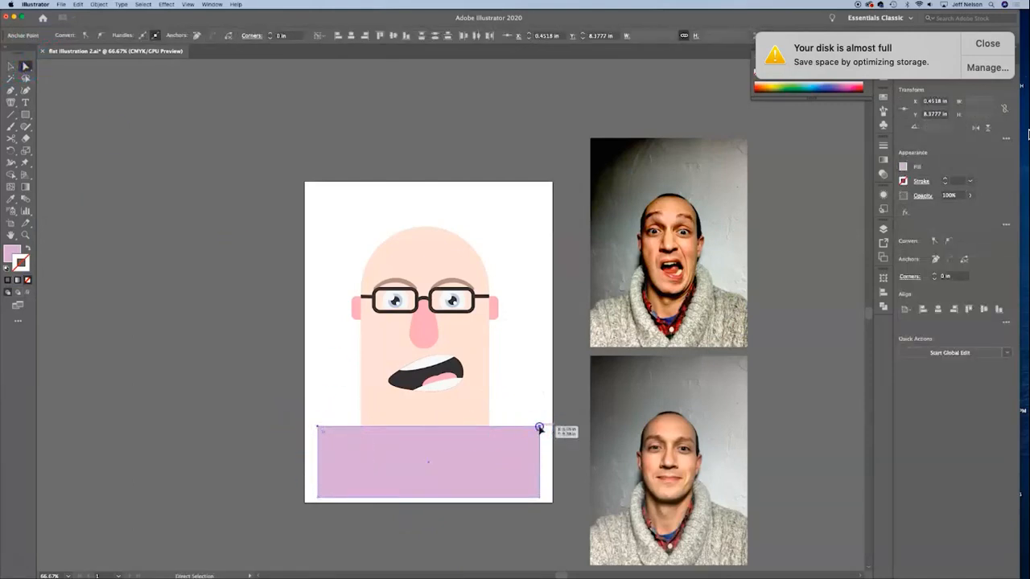
drag(533, 434, 439, 479)
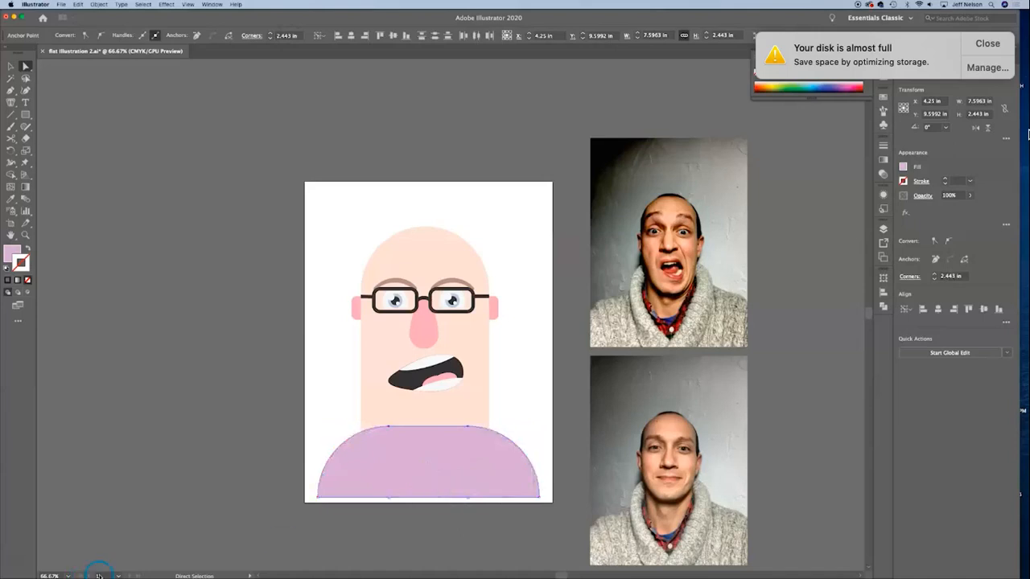
Step: Draw a flat purple ellipse about 6.70 × 1.68 in and place it over the neck, overlapping the top of the shoulders
click(27, 116)
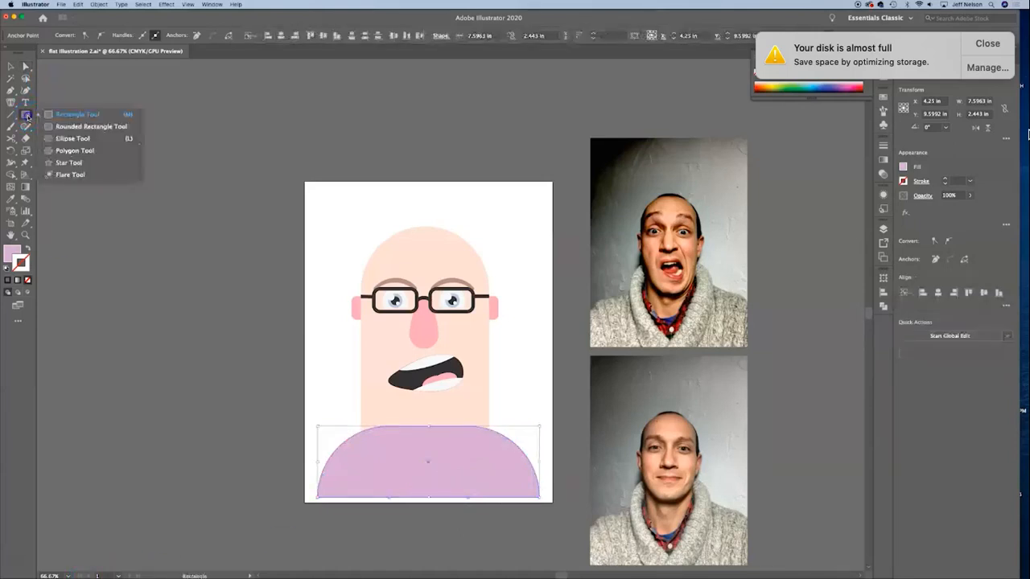
click(48, 138)
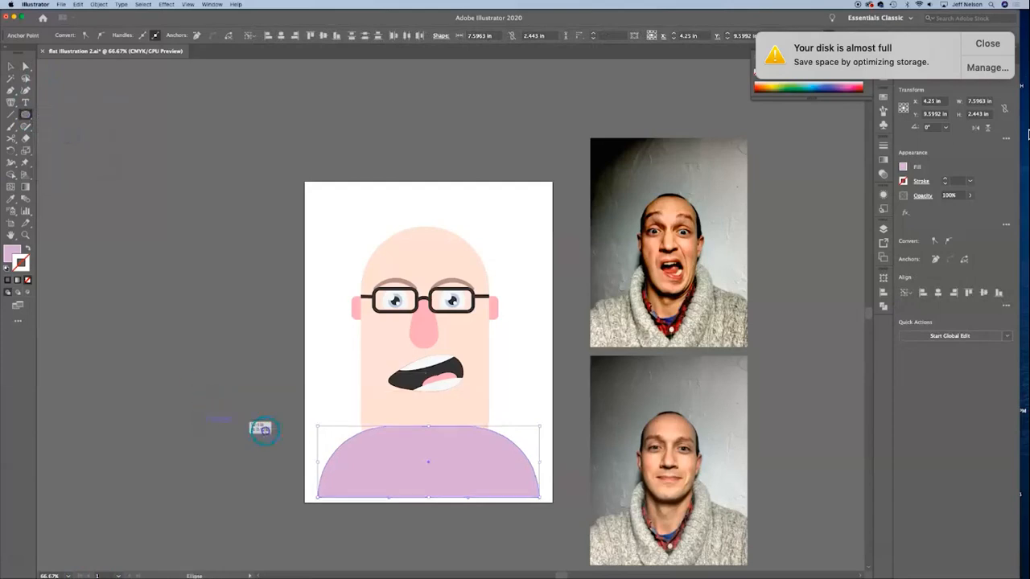
drag(258, 427, 400, 467)
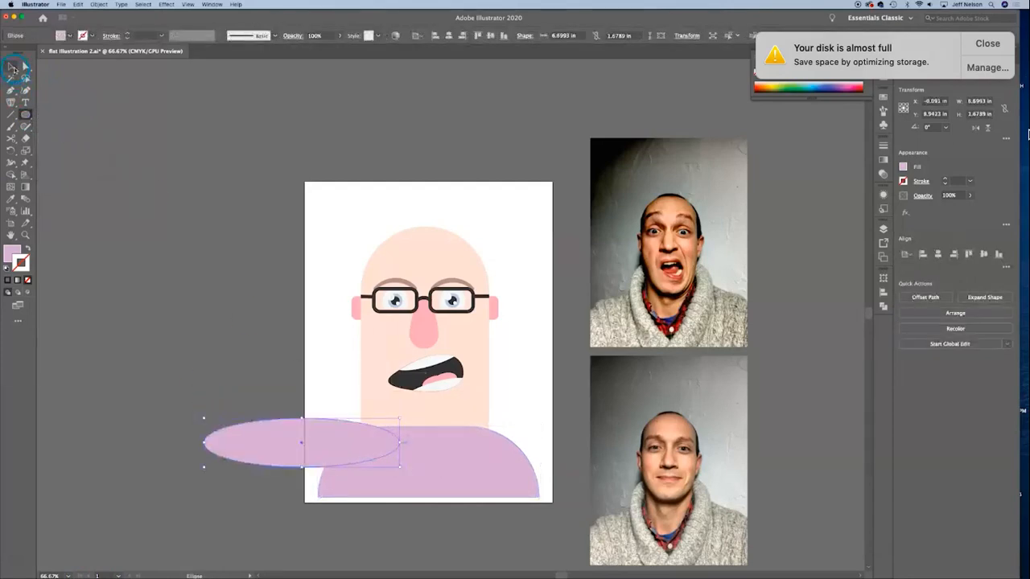
click(12, 67)
drag(335, 430, 457, 410)
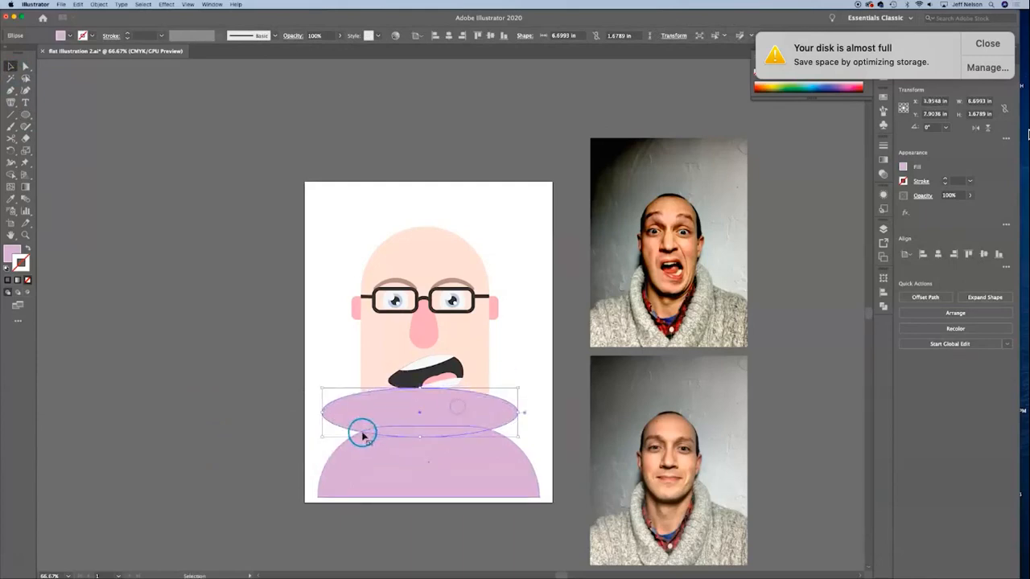
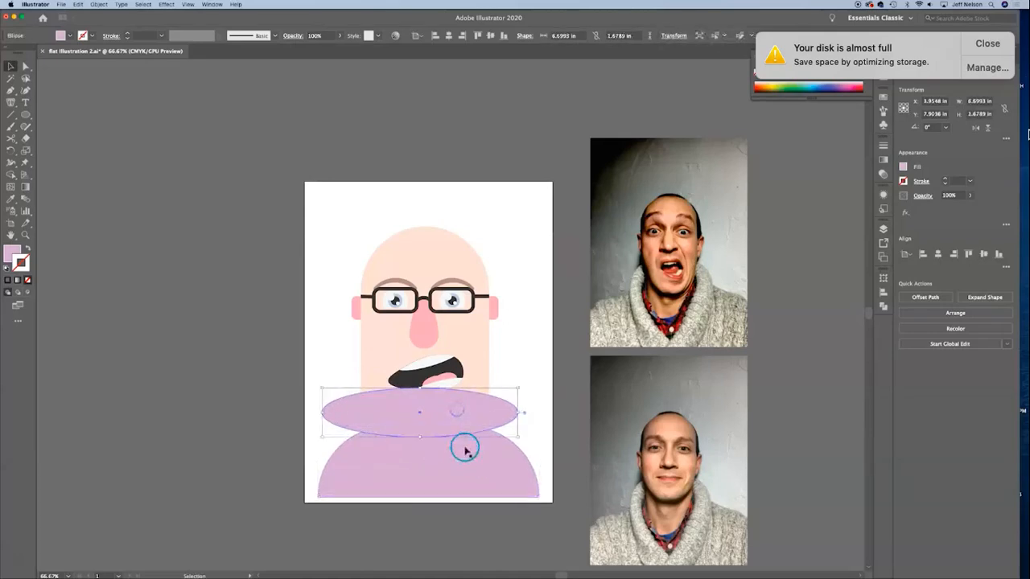
Step: Subtract the flat ellipse from the shoulders shape to cut a curved neckline
shift+click(453, 483)
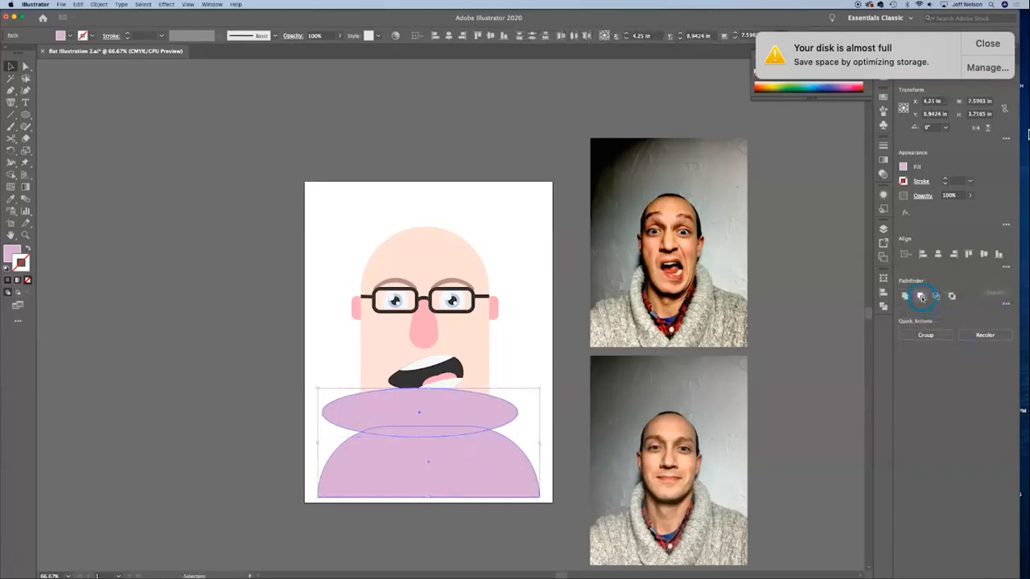
click(921, 297)
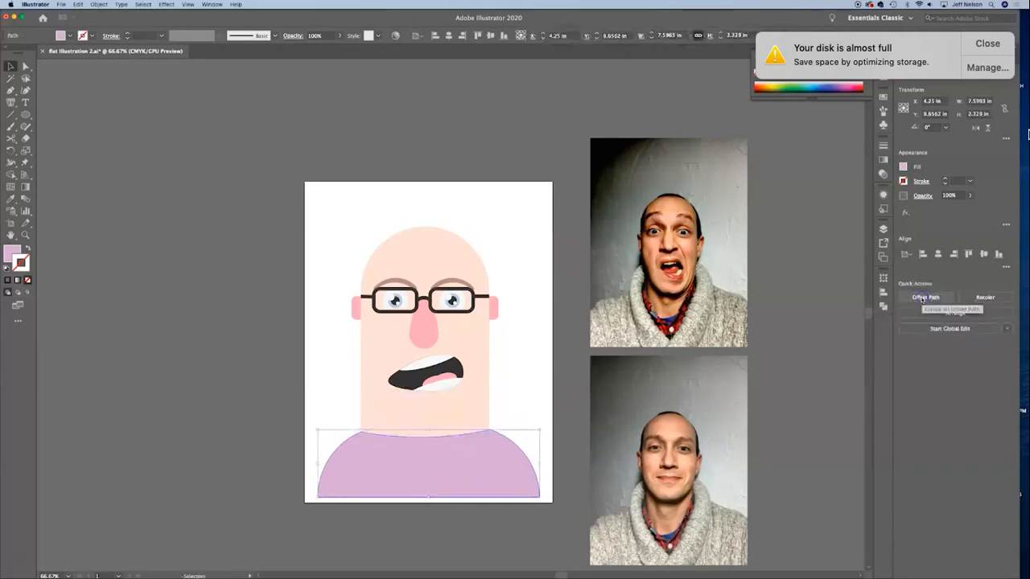
click(97, 453)
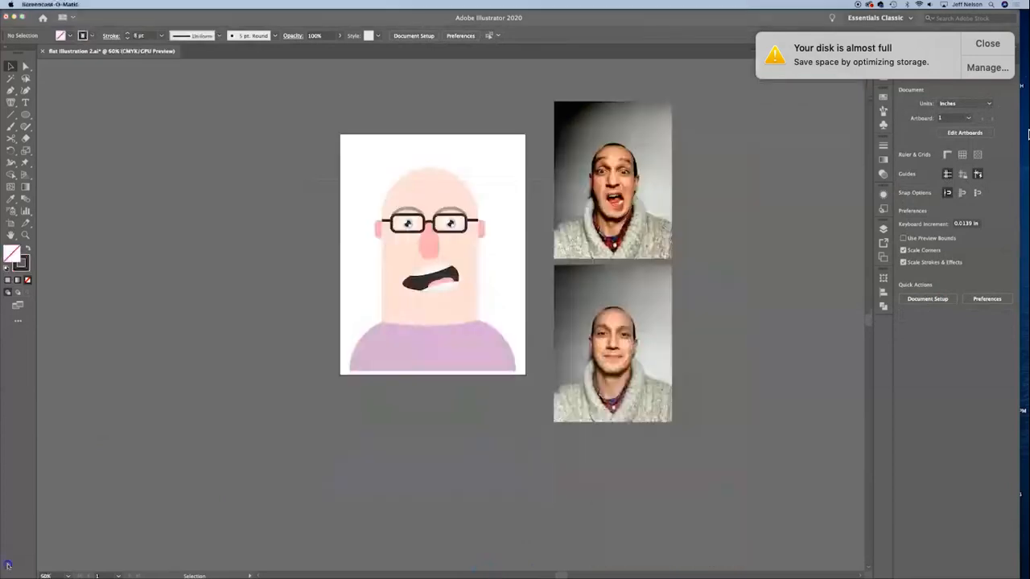
Step: Copy only the curved neckline segment of the purple shoulders and paste it as a separate path
key(super+equal)
key(super+equal)
click(26, 66)
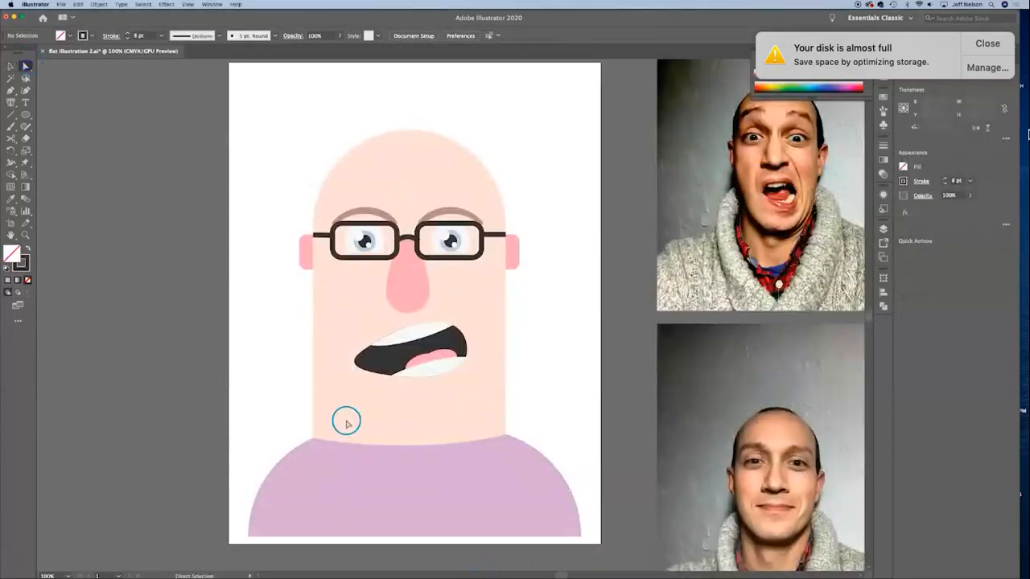
click(337, 442)
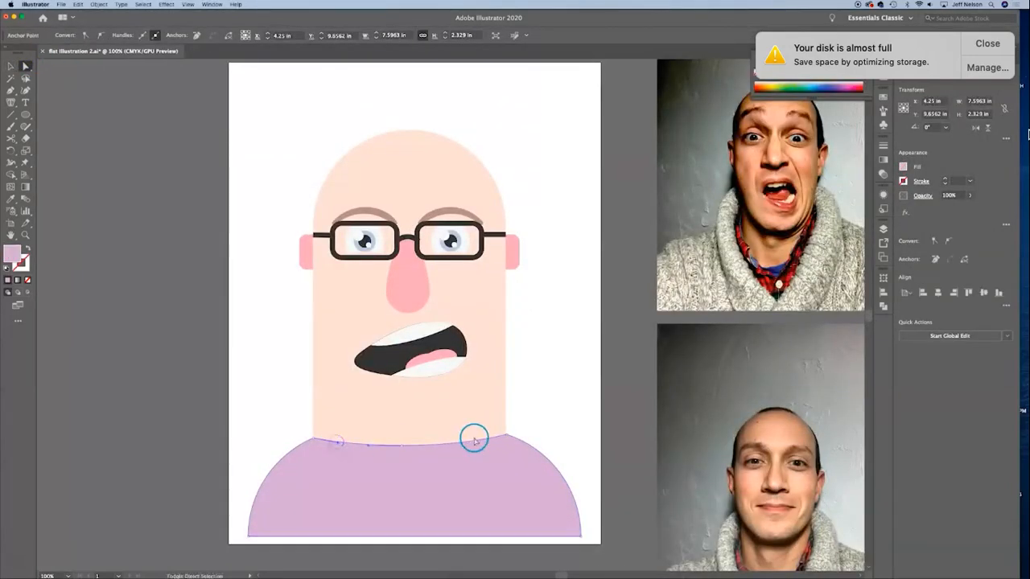
click(483, 441)
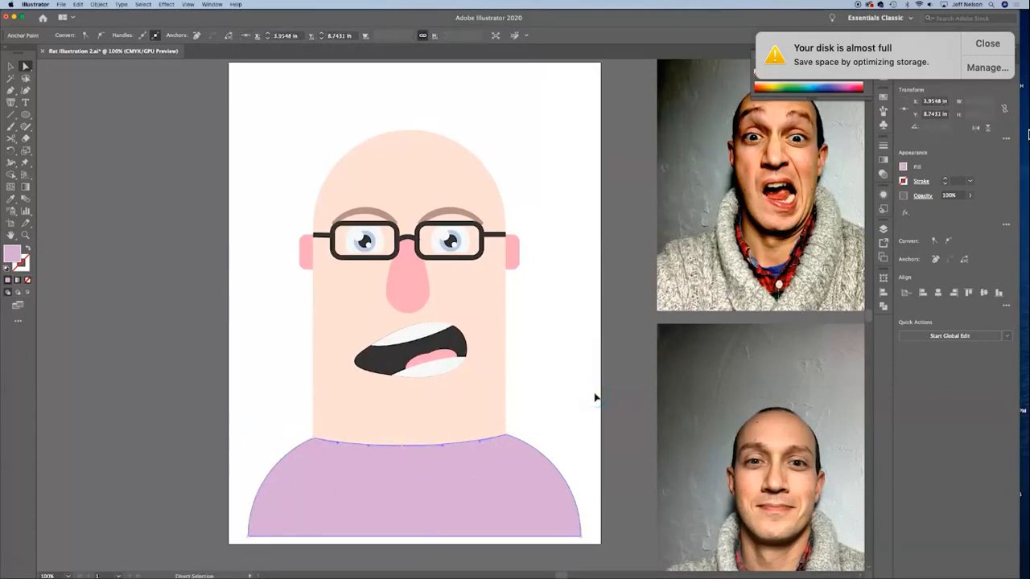
key(super)
key(super+v)
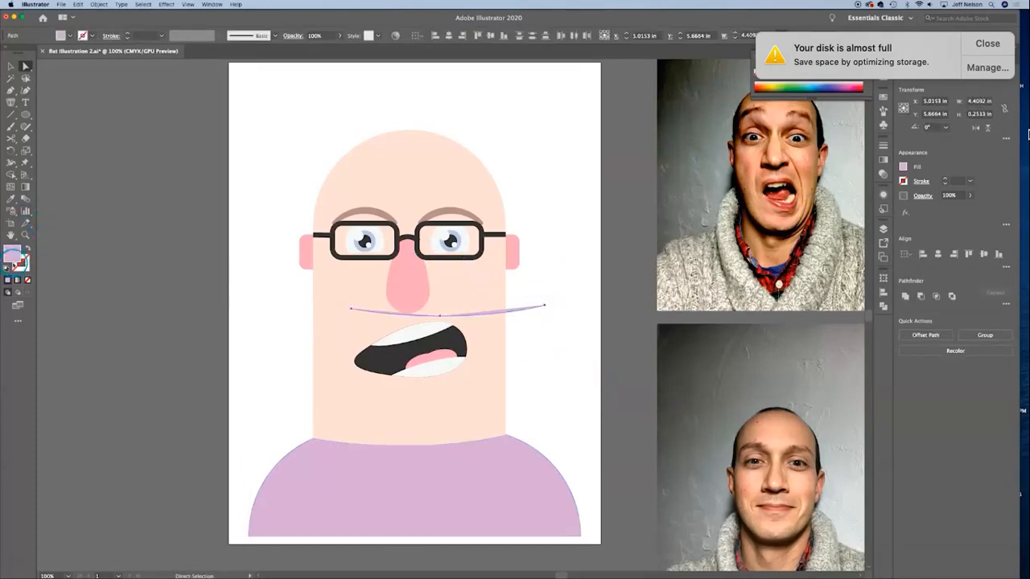
Step: Give the pasted neckline curve a muted dark purple 78667C stroke of 9 pt and no fill
double_click(14, 254)
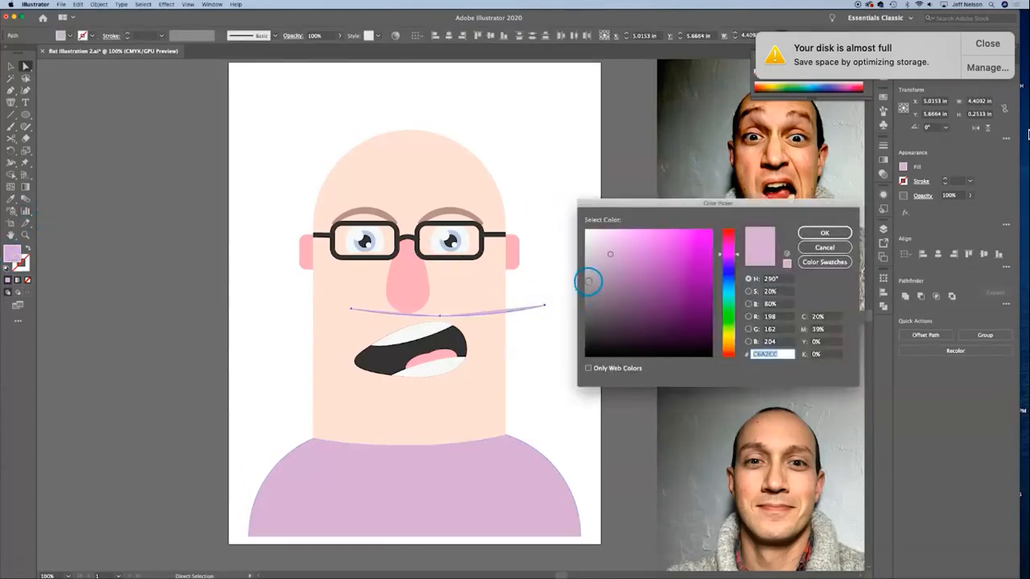
mouse_move(587, 279)
mouse_down()
mouse_move(602, 257)
mouse_move(608, 288)
mouse_up()
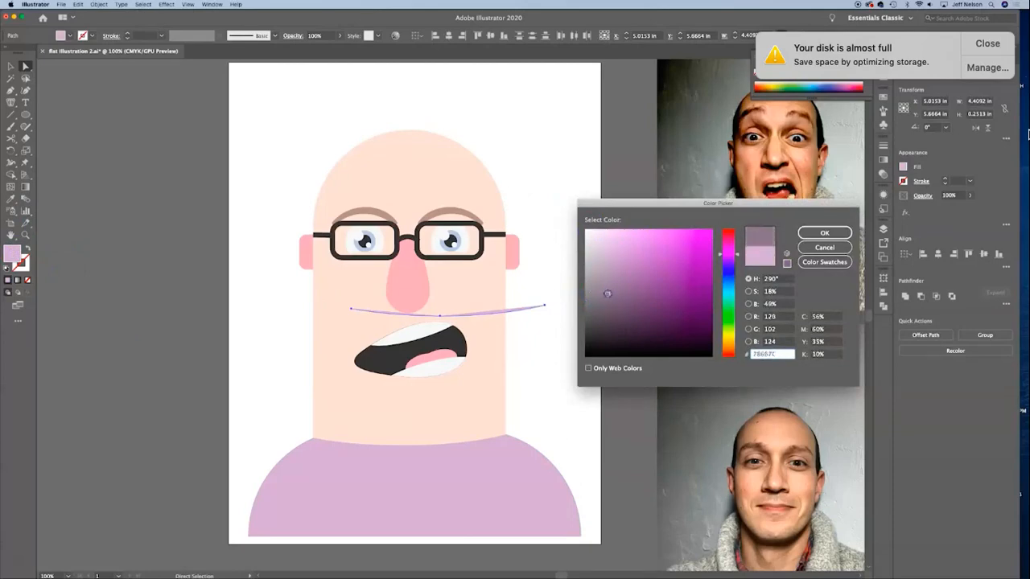
click(824, 232)
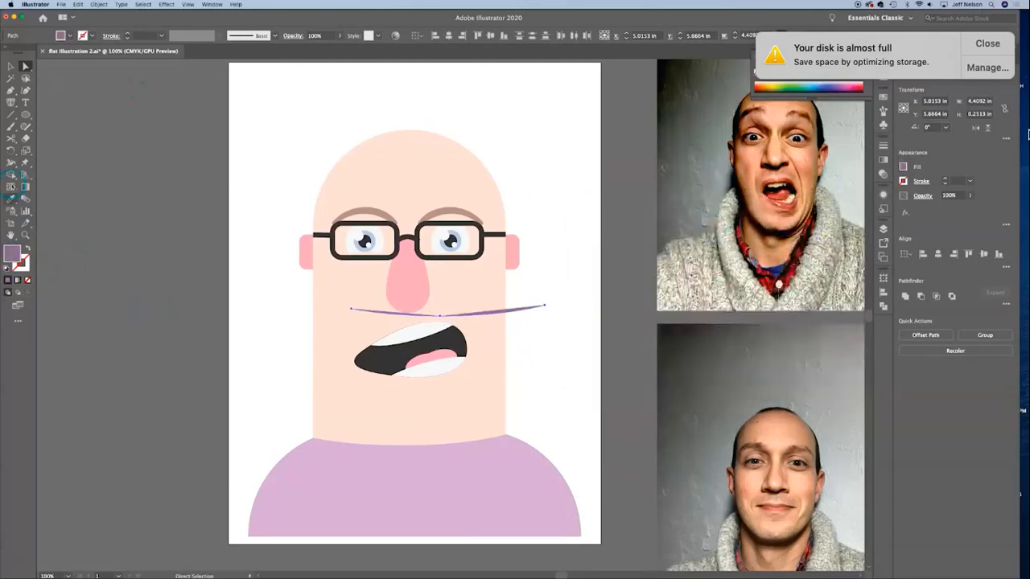
click(27, 248)
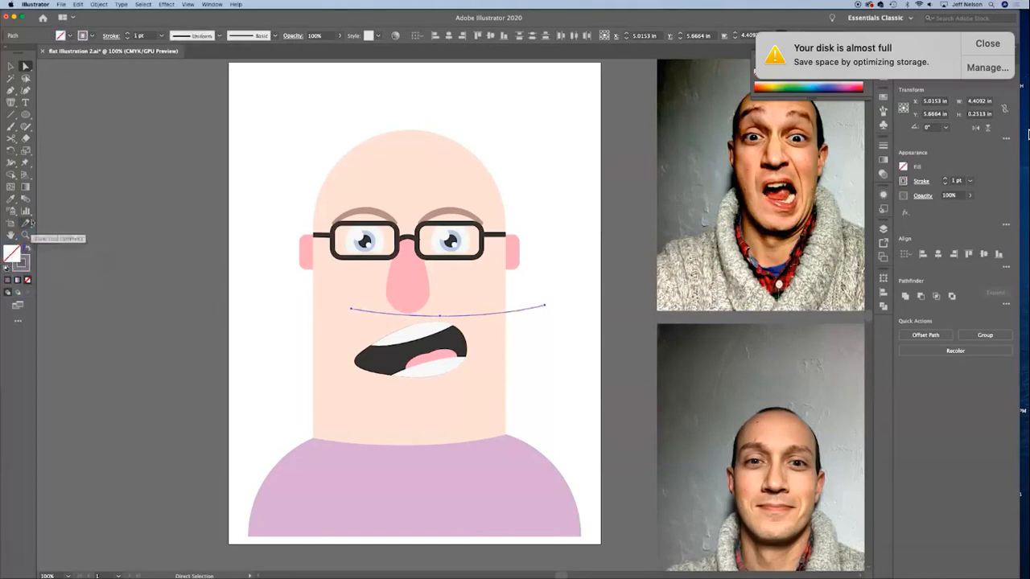
click(128, 33)
click(128, 34)
click(128, 34)
click(128, 33)
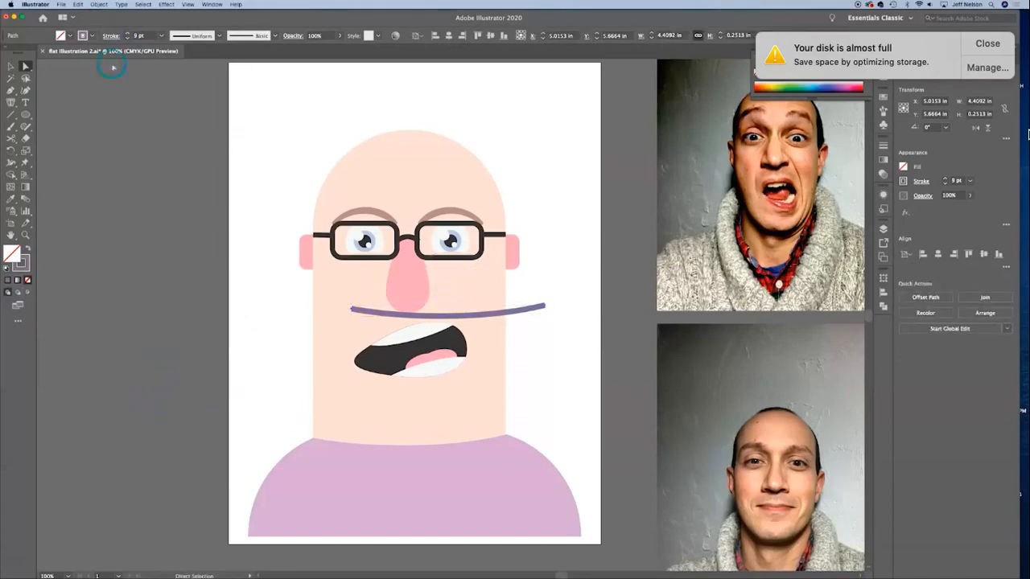
Step: With the Width tool, taper both ends of the purple curve to points and widen its middle to about 19.65 pt
click(11, 162)
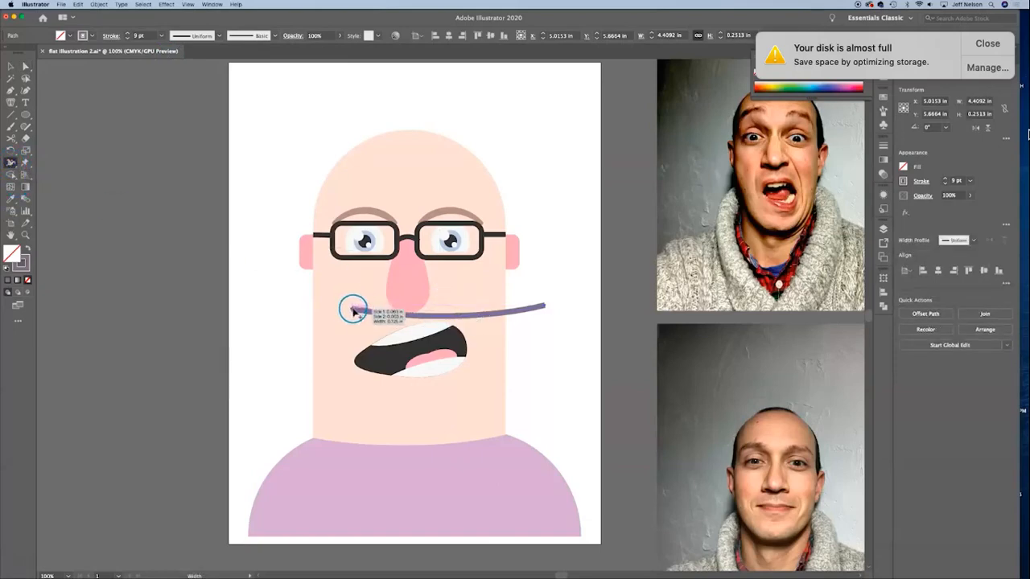
drag(351, 309, 353, 318)
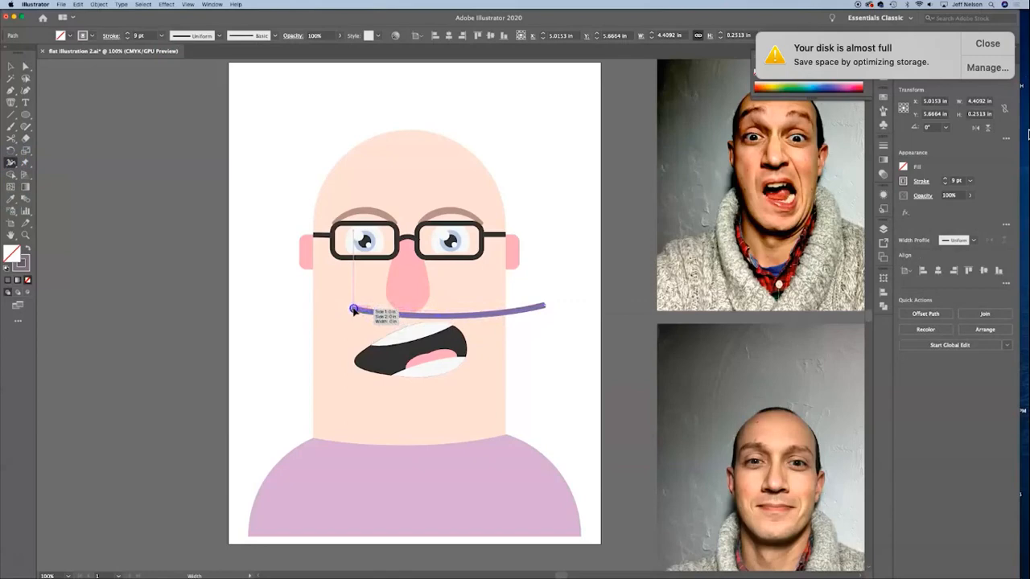
drag(354, 310, 354, 310)
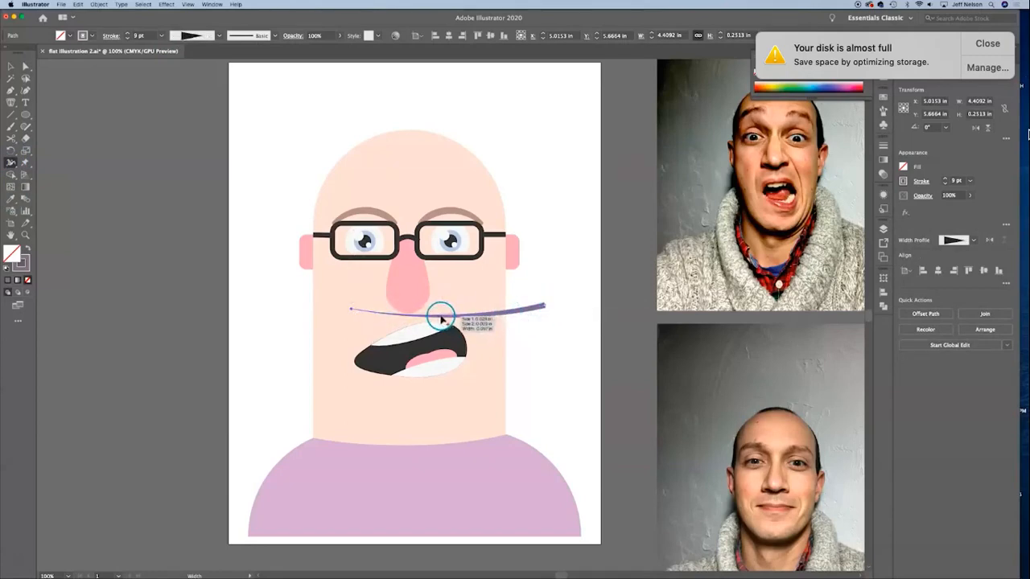
drag(441, 318, 471, 329)
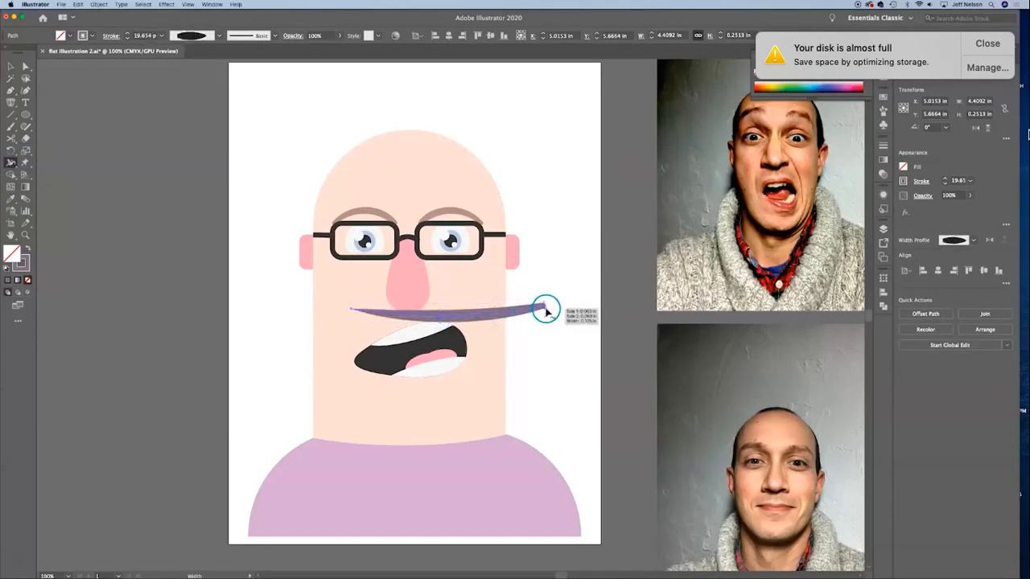
drag(545, 310, 545, 303)
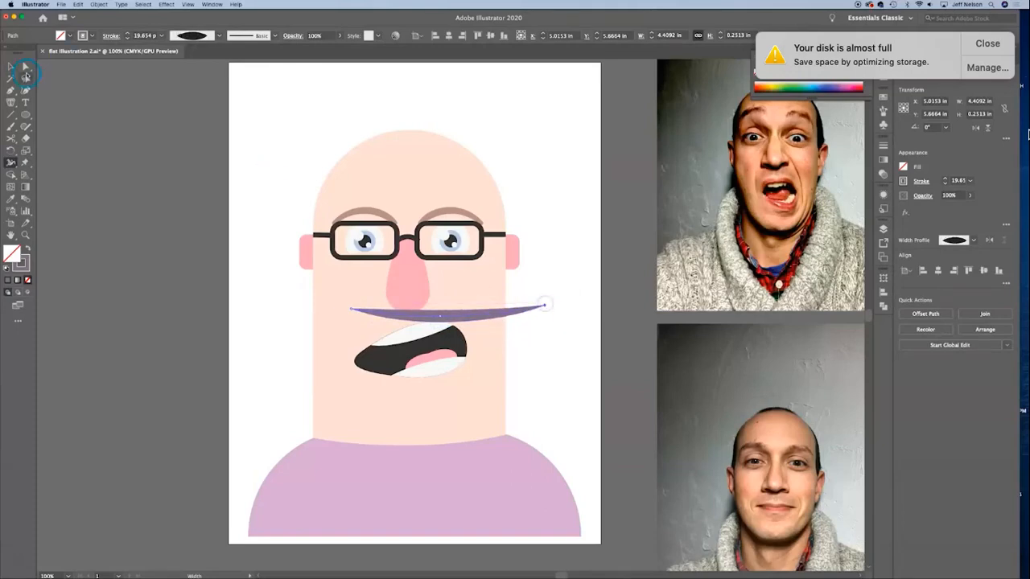
Step: Move the tapered purple stroke onto the neckline and adjust its middle anchor to follow the shirt's curved edge as a collar
click(11, 70)
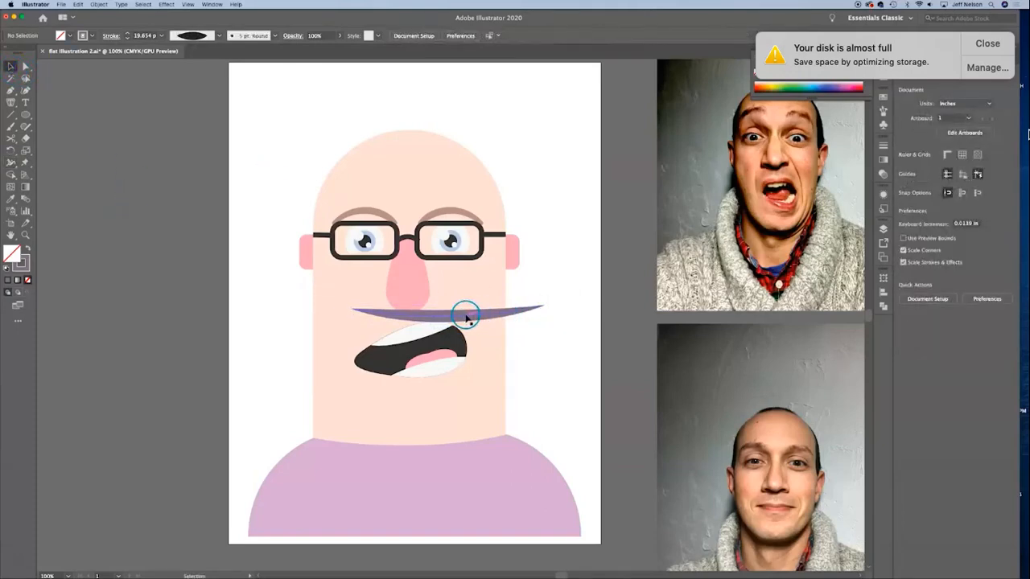
drag(462, 306, 425, 448)
click(574, 370)
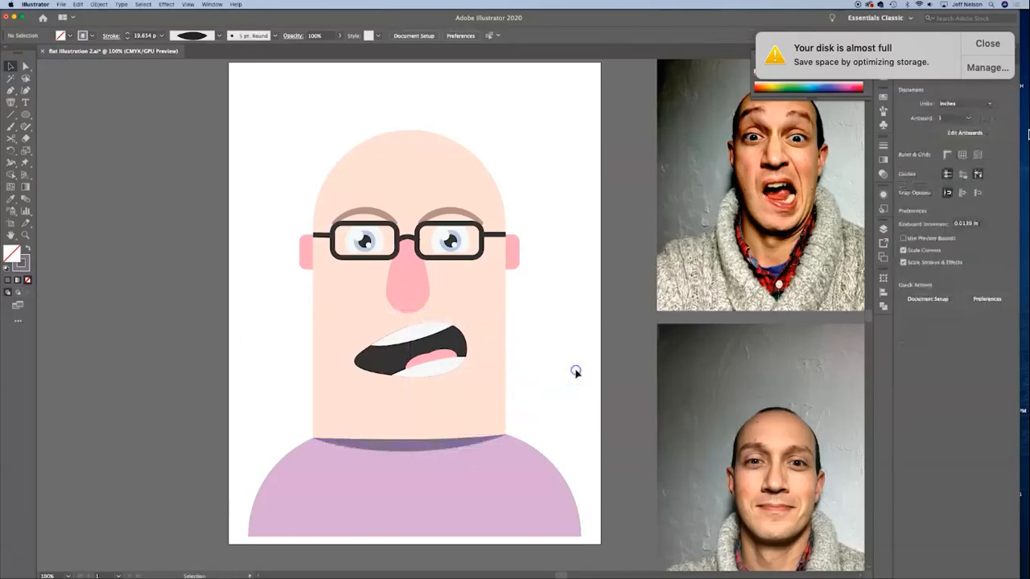
click(24, 68)
click(409, 449)
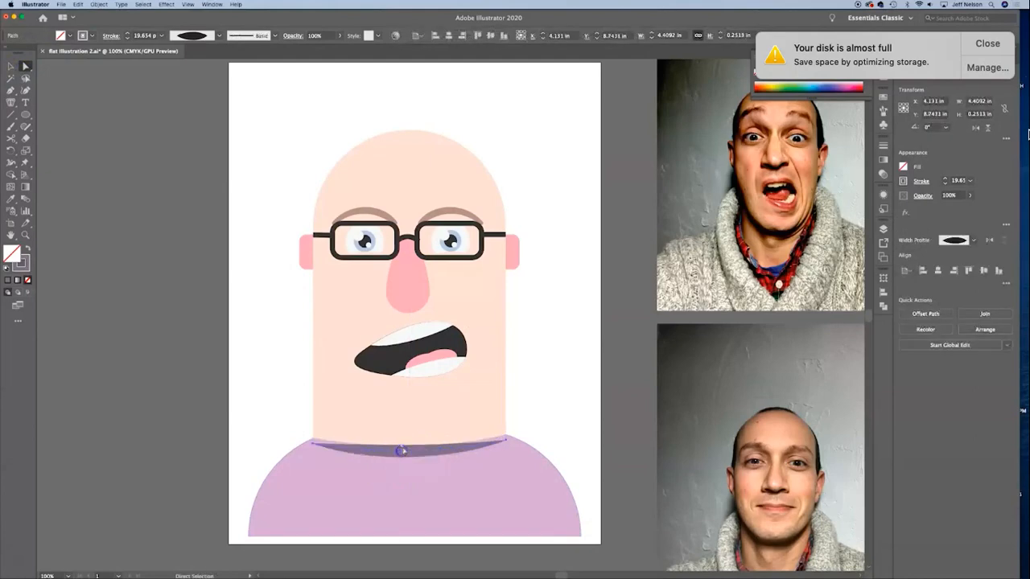
click(441, 437)
click(402, 448)
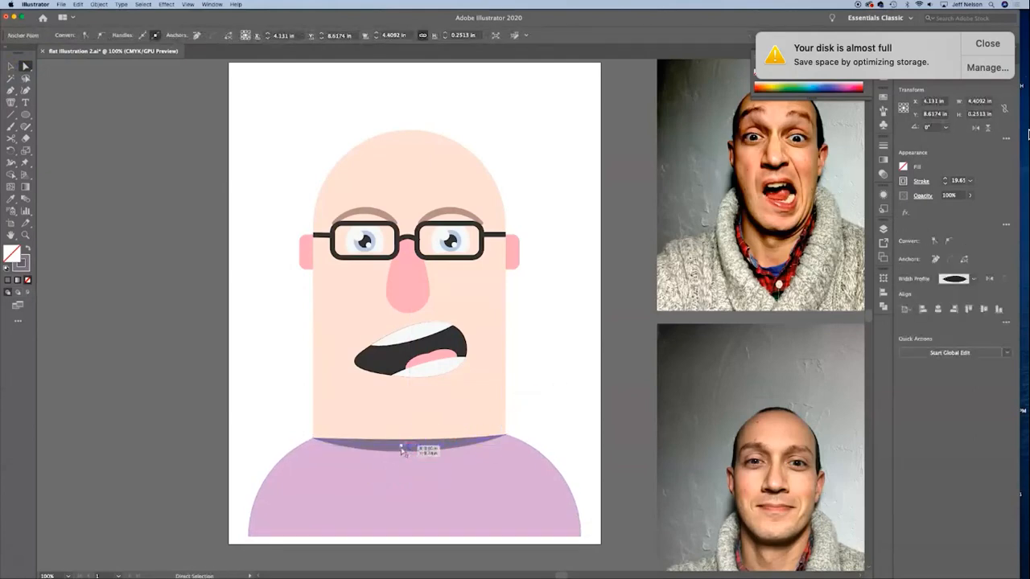
click(560, 406)
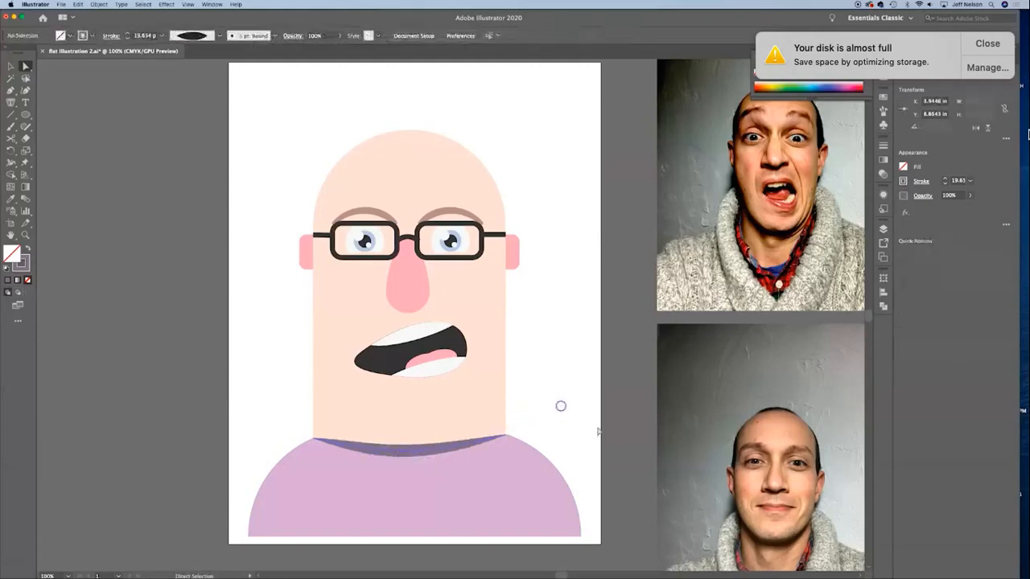
click(622, 443)
Step: Draw two overlapping flat ellipses above the head, about 5.30 × 1.36 in and about 7.30 × 2.17 in
key(super+minus)
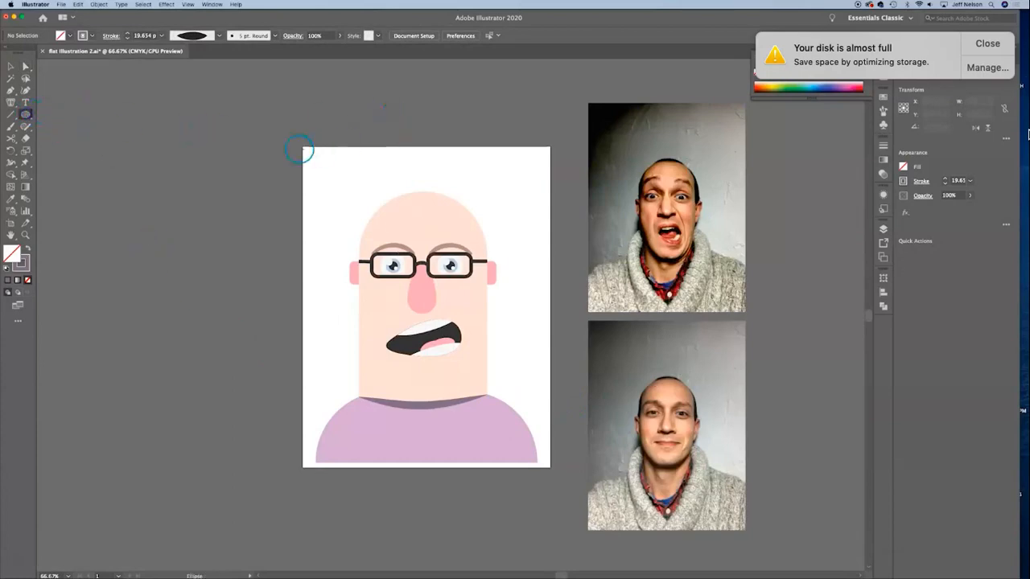
mouse_move(342, 144)
mouse_down()
mouse_move(478, 168)
mouse_move(499, 182)
mouse_up()
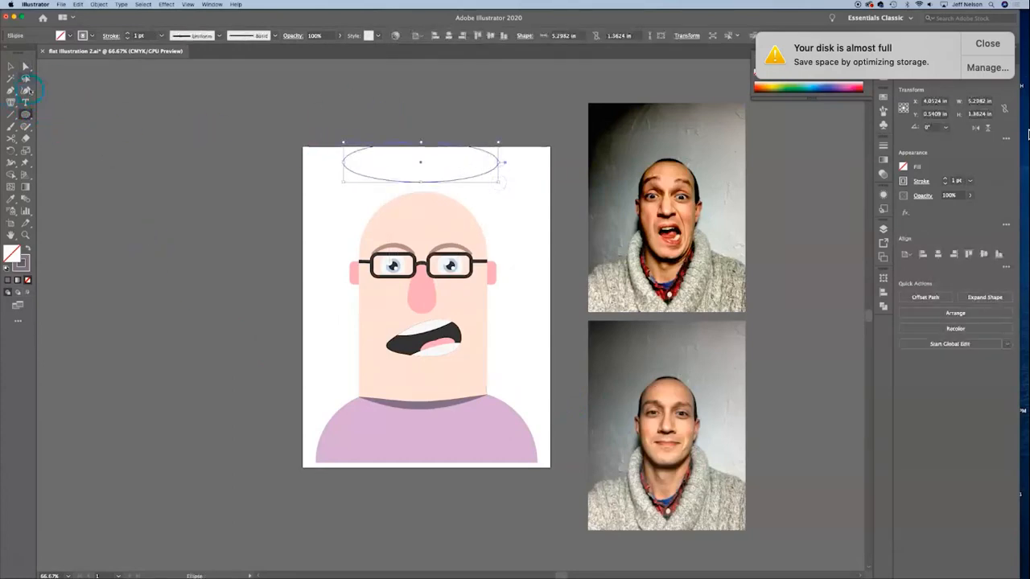
click(11, 65)
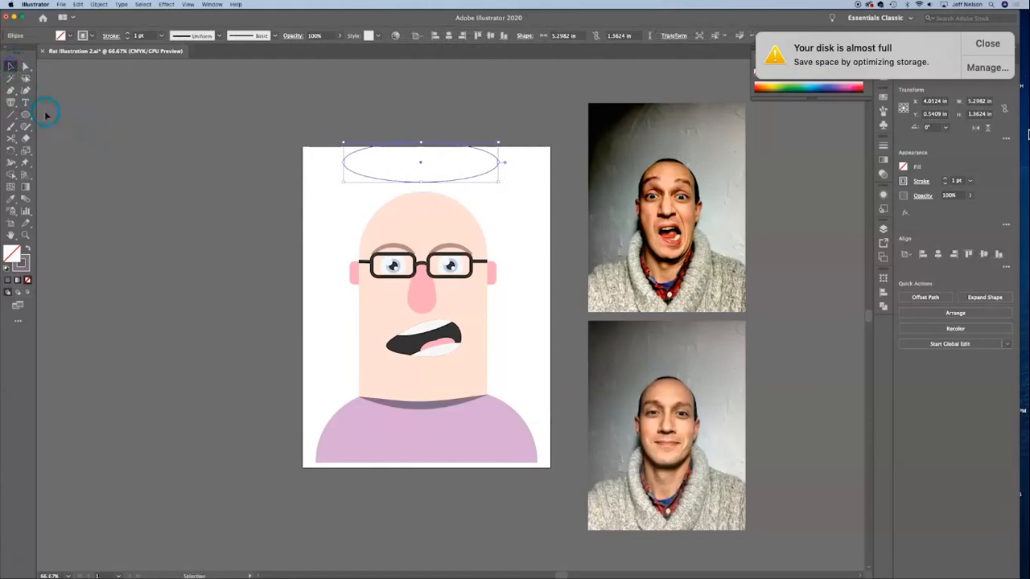
click(26, 114)
drag(344, 110, 529, 159)
click(11, 66)
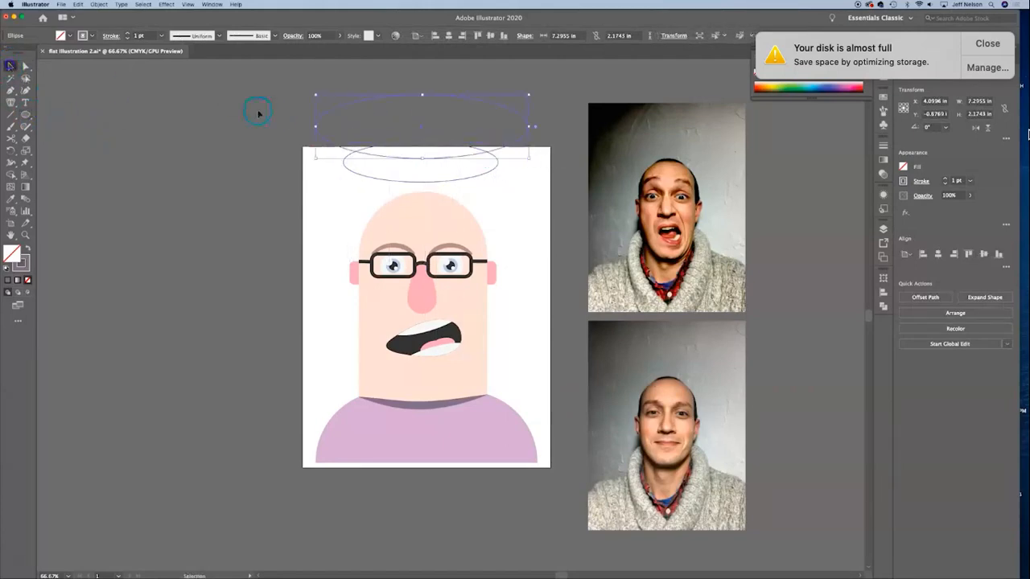
Step: Intersect the two ellipses above the head so only their lens-shaped overlap is kept
shift+click(478, 169)
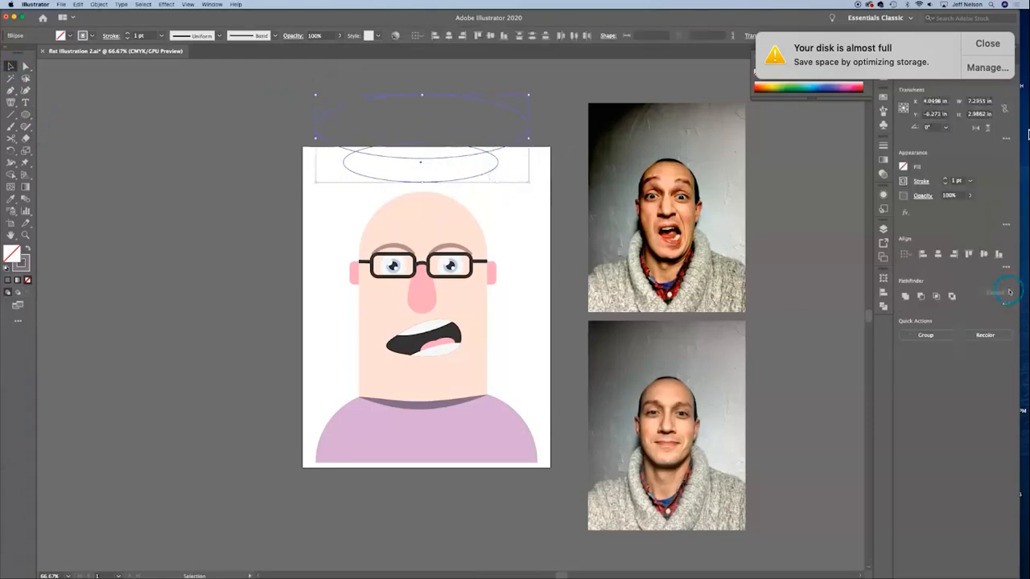
click(921, 297)
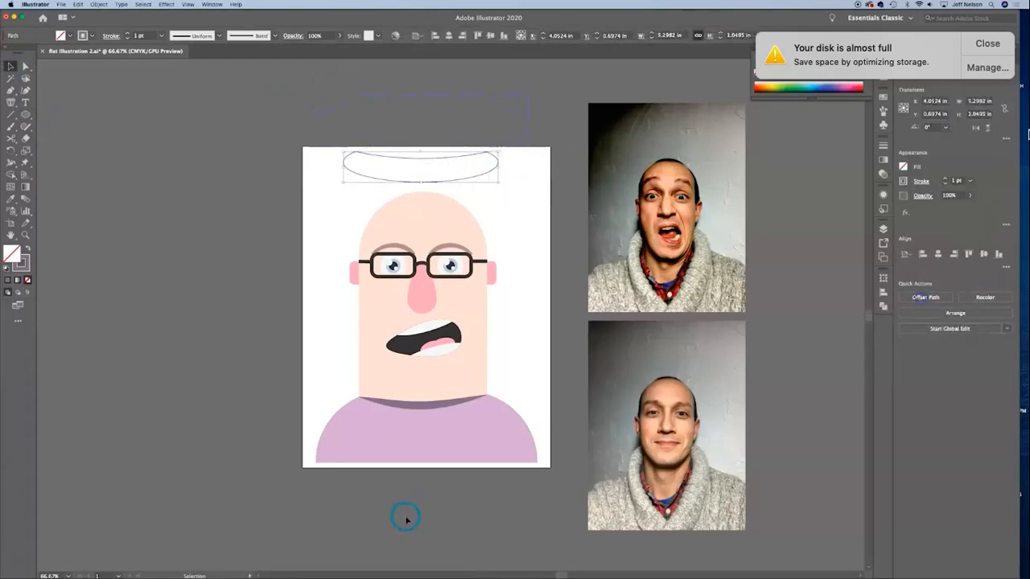
key(super+z)
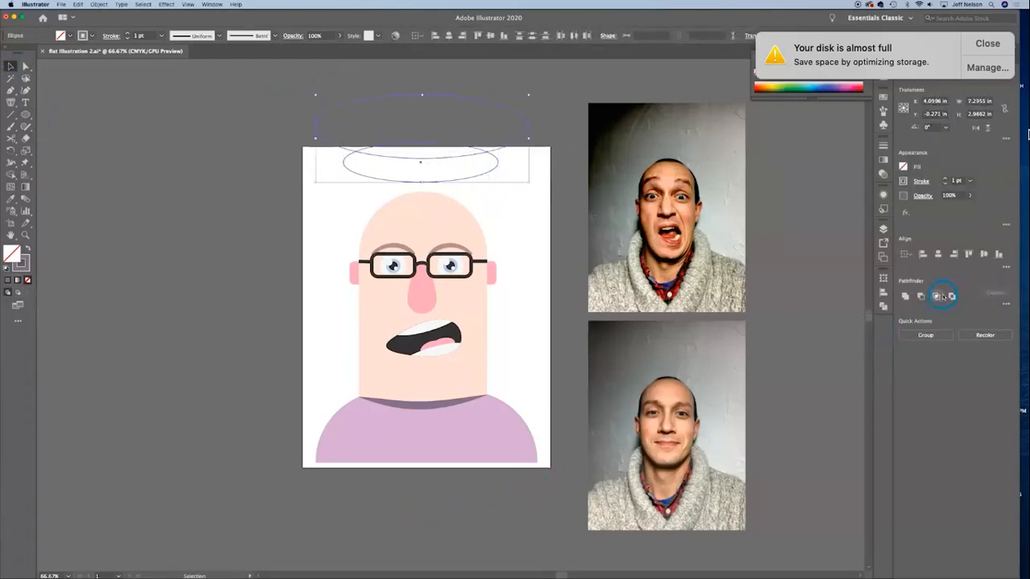
click(941, 296)
click(230, 156)
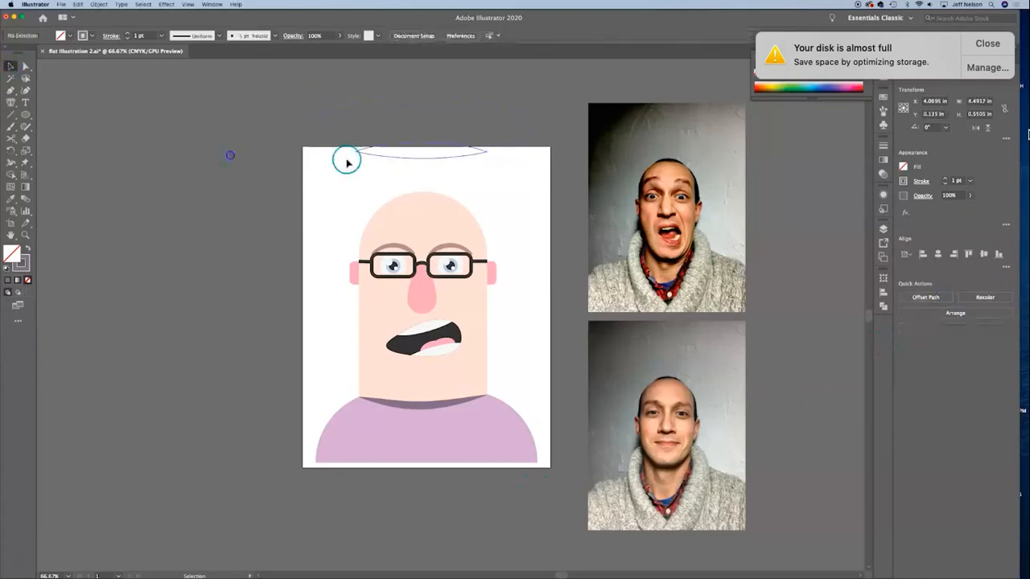
Step: Place the lens shape across the top of the head, rotated about 17.7°, and fill it with the eyebrow brown without a stroke
drag(464, 157, 461, 186)
key(i)
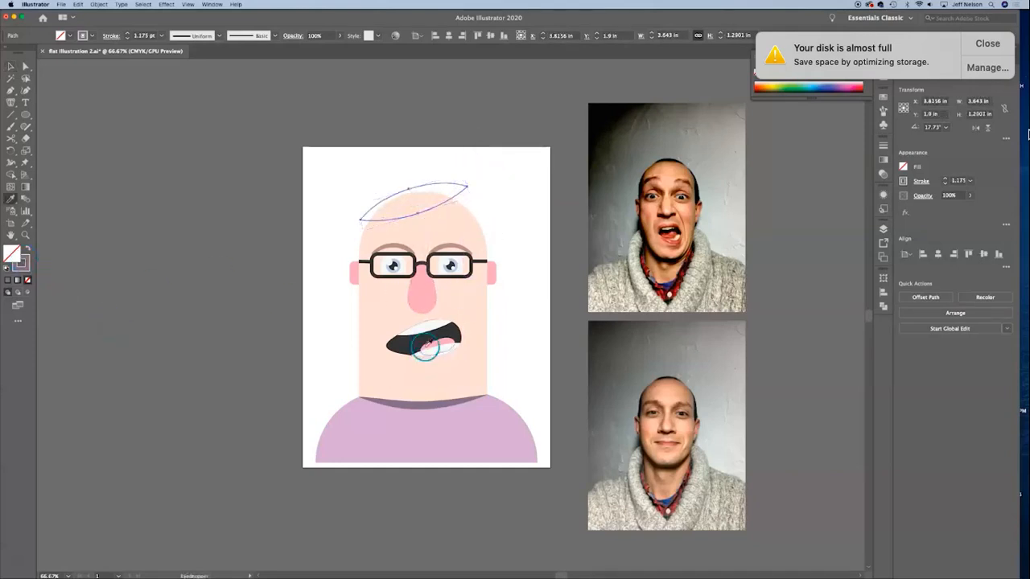
click(404, 245)
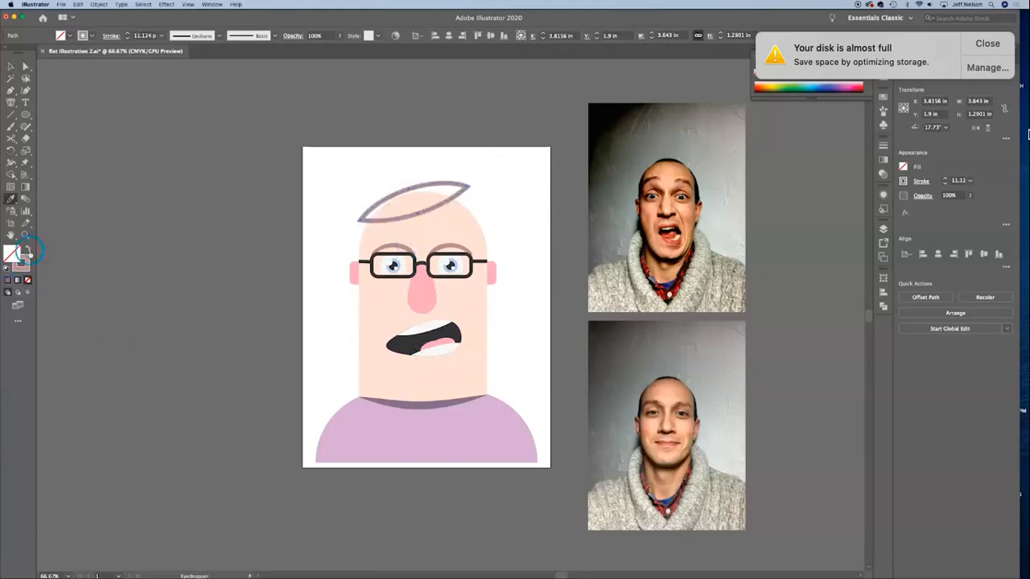
click(26, 249)
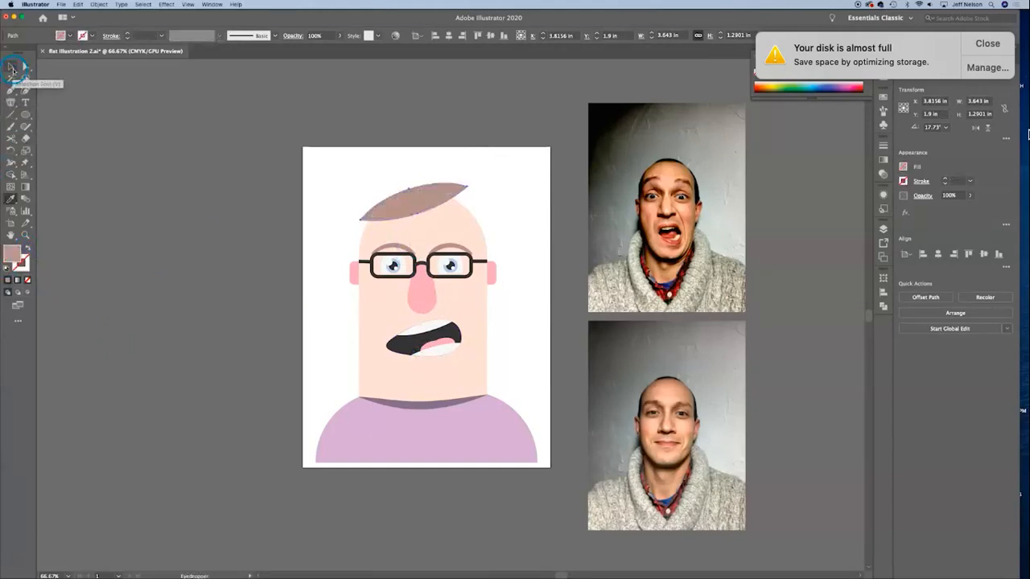
Step: Reshape the brown hair piece over the crown and add a rotated second piece down the opposite side of the head
click(12, 70)
drag(416, 200, 455, 163)
mouse_move(500, 232)
mouse_down()
mouse_move(502, 243)
mouse_move(526, 246)
mouse_move(487, 221)
mouse_up()
click(542, 226)
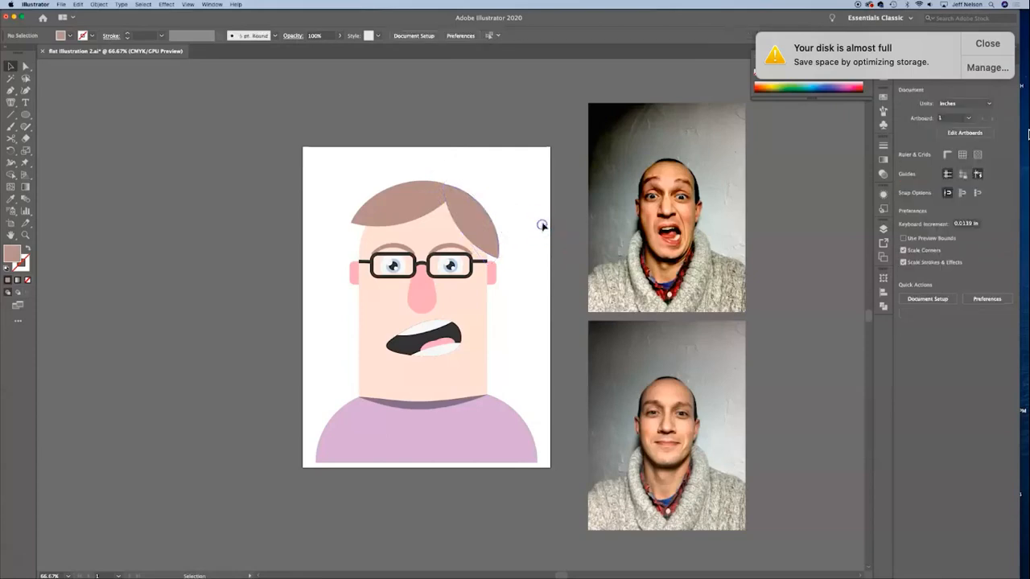
click(466, 208)
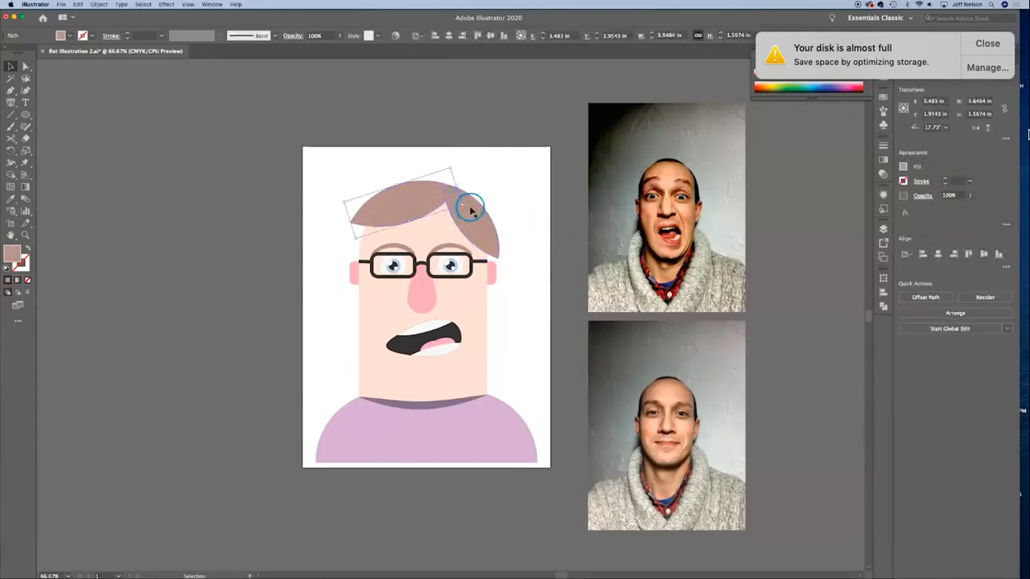
Step: Reposition the front hair piece over the crown so it meets the side piece, rotated to about 9.4°
drag(465, 206, 472, 214)
drag(412, 193, 425, 192)
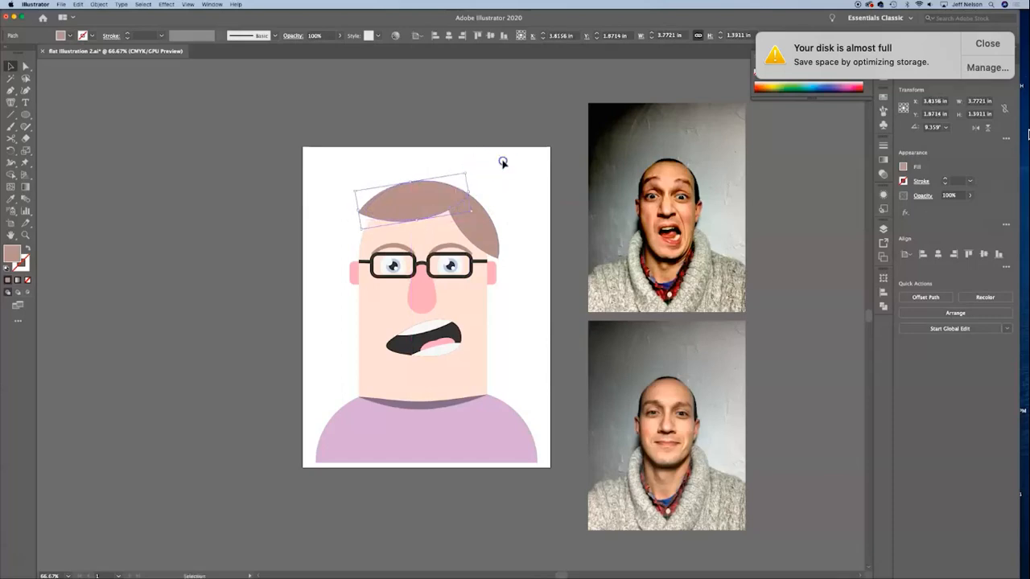
click(502, 162)
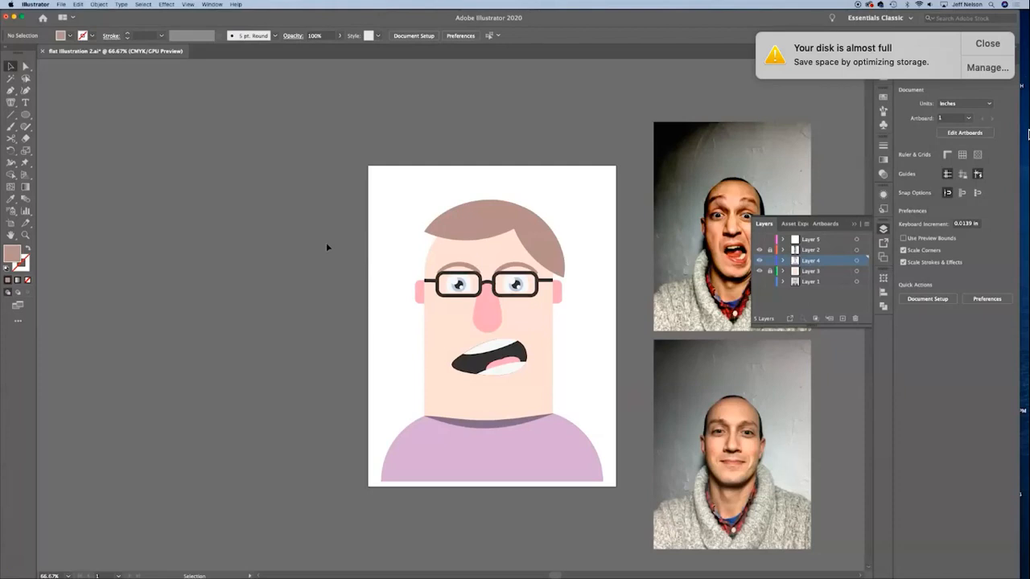
Step: Show Layer 5, which holds the reference website addresses above the artboard
click(761, 240)
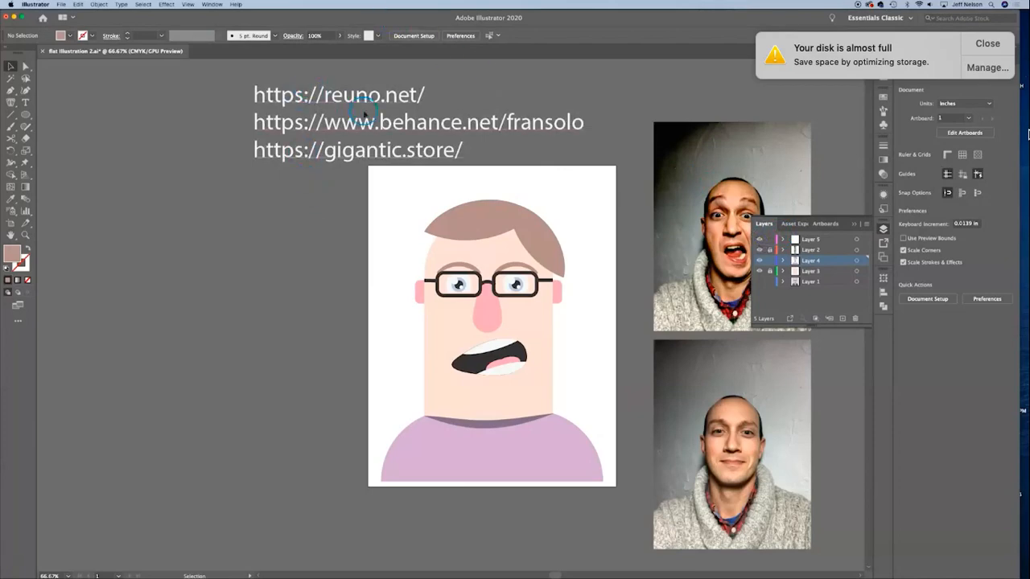
drag(432, 107, 274, 115)
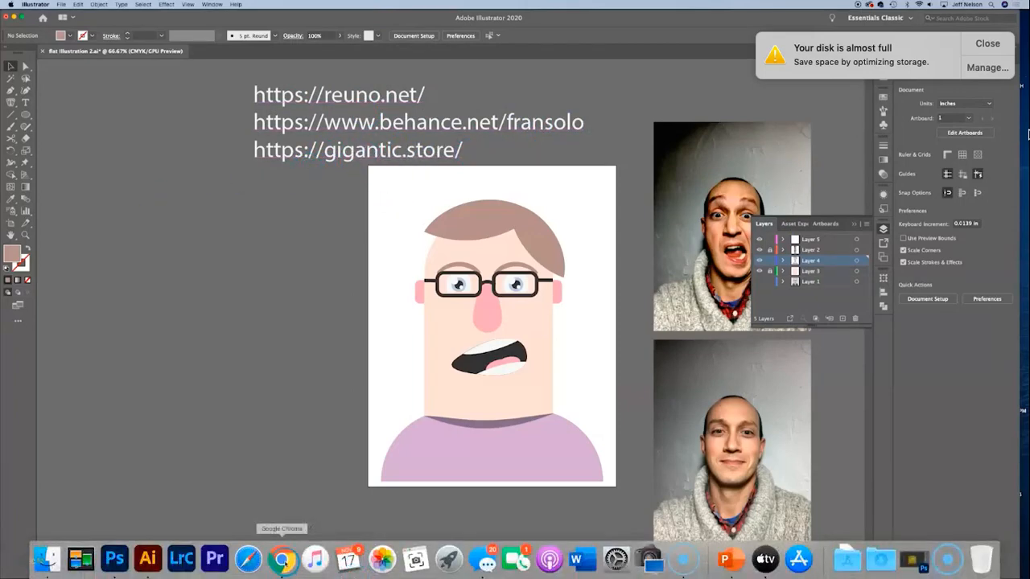
Step: Switch to Chrome and look through the Gigantic Store flat design packs and the flat character projects in the Behance portfolio
click(285, 562)
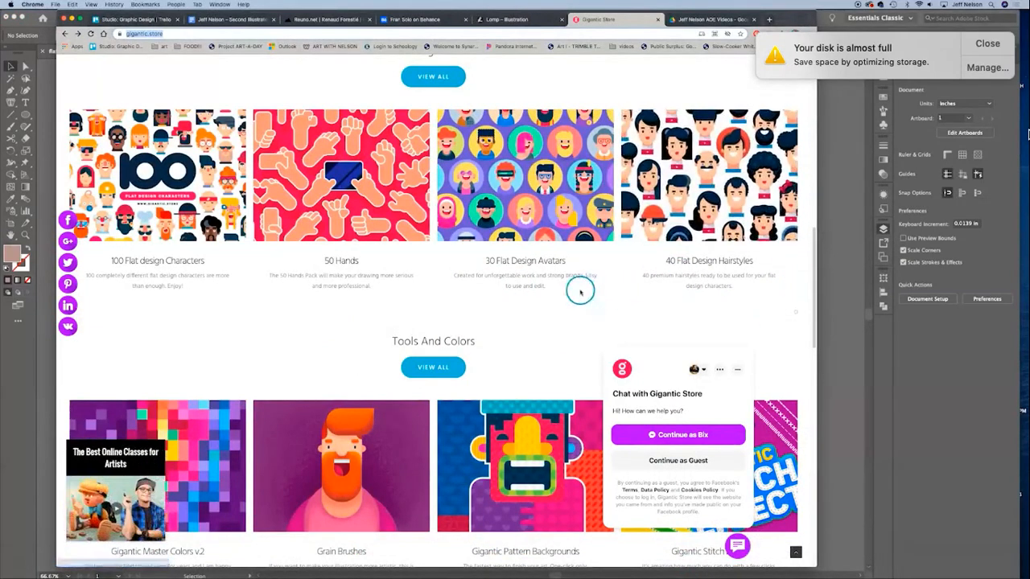
scroll(581, 292, up, 1)
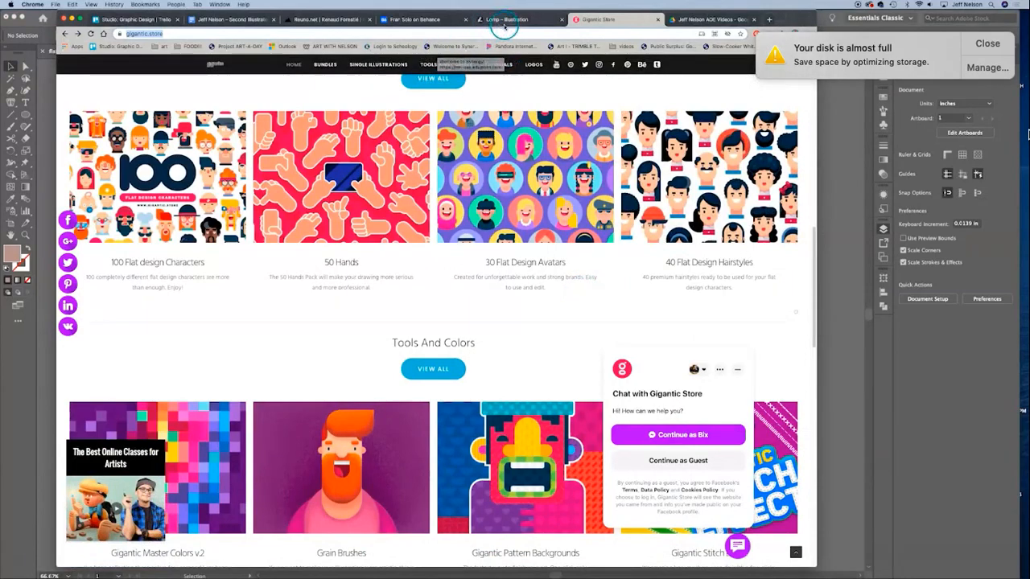
click(414, 19)
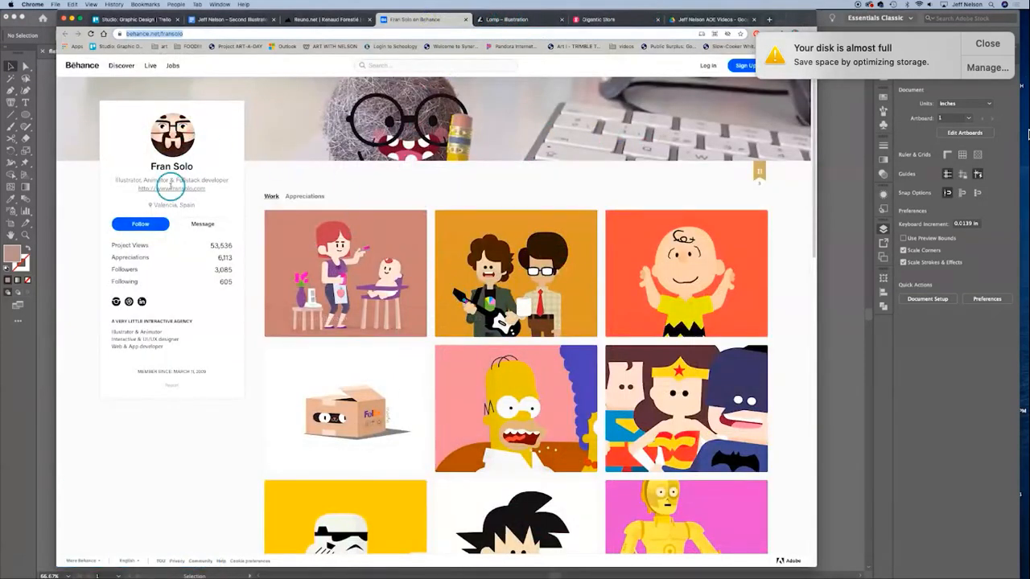
scroll(698, 473, down, 5)
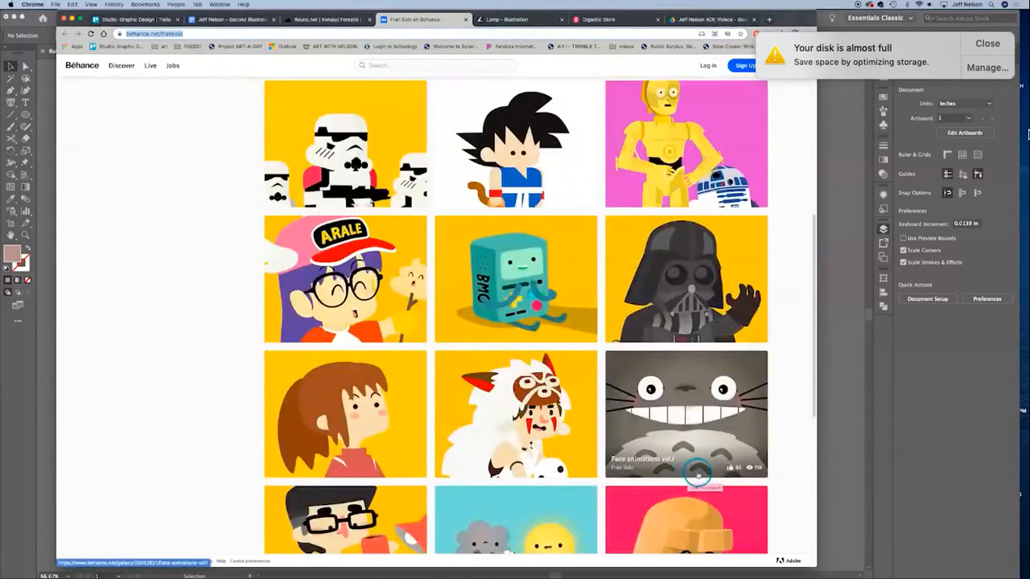
scroll(698, 473, down, 3)
scroll(617, 436, down, 3)
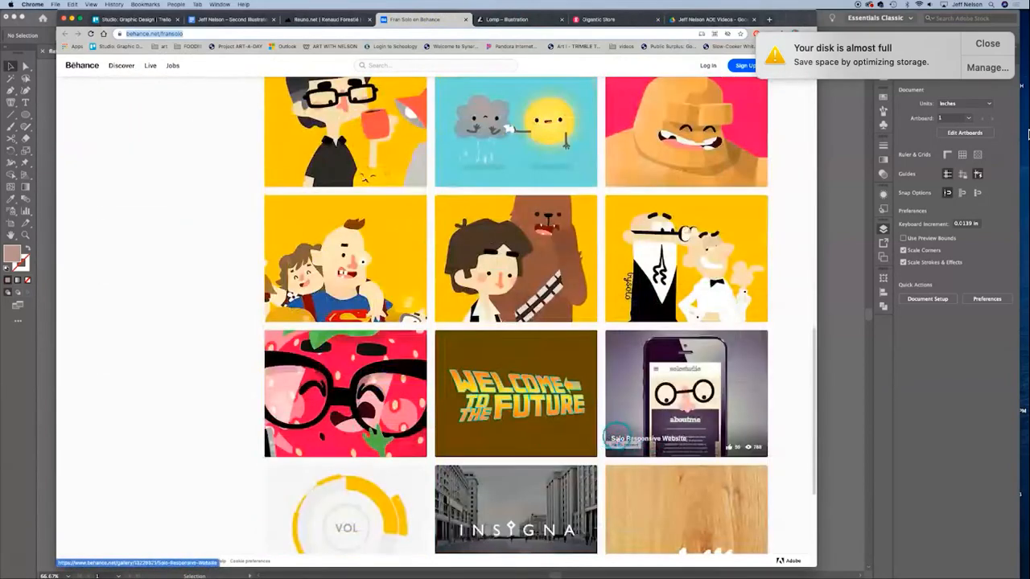
scroll(604, 403, down, 3)
scroll(566, 364, up, 6)
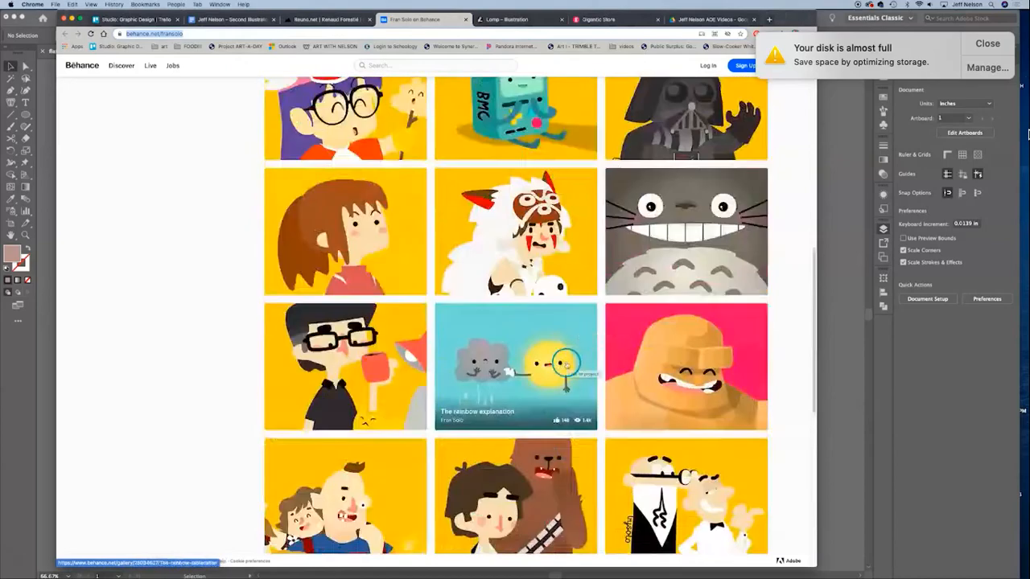
scroll(566, 364, up, 3)
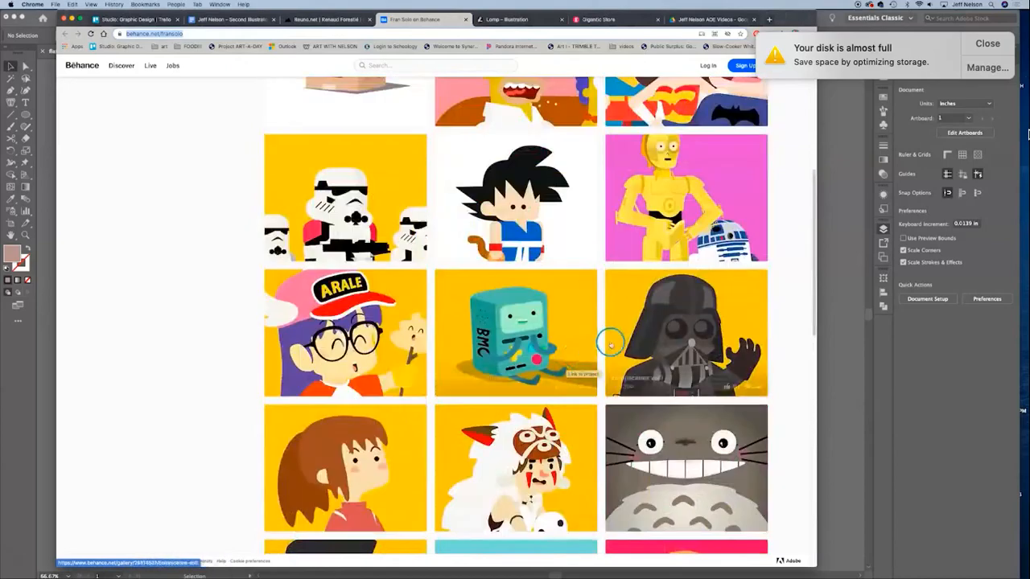
Step: Look over the illustrations on reuno.net, and minimize the browser to return to Illustrator
click(326, 20)
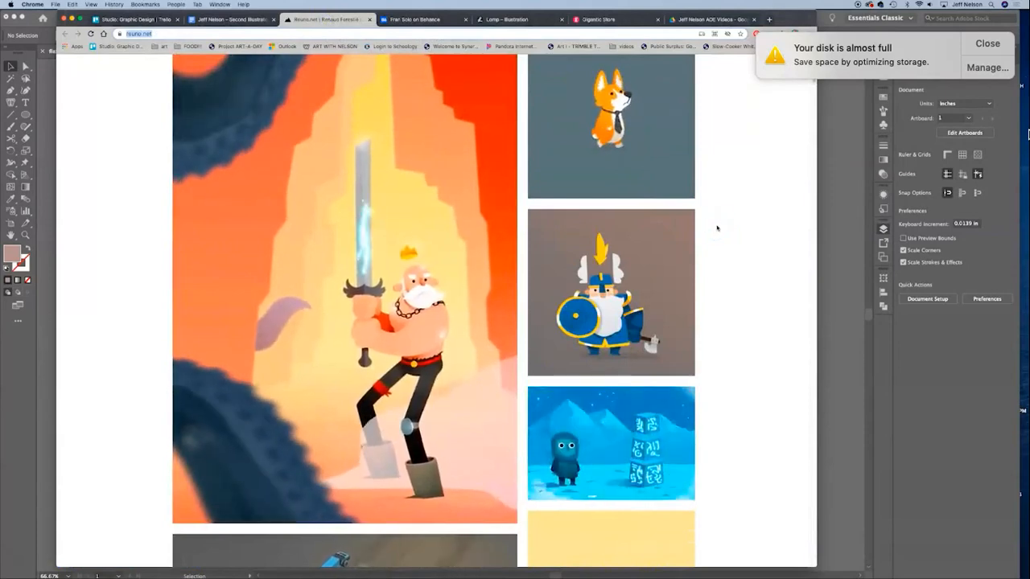
scroll(648, 238, up, 3)
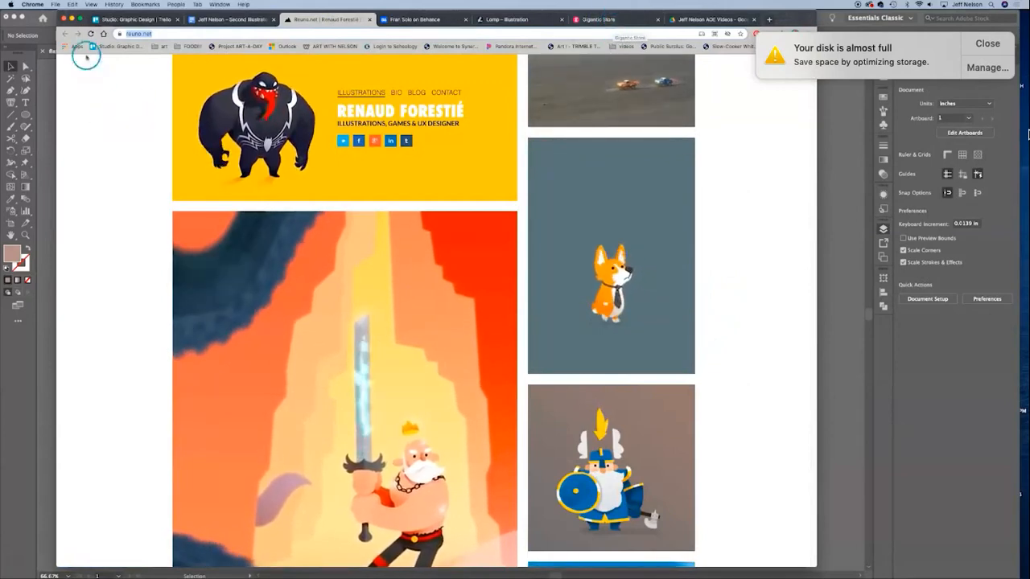
click(72, 18)
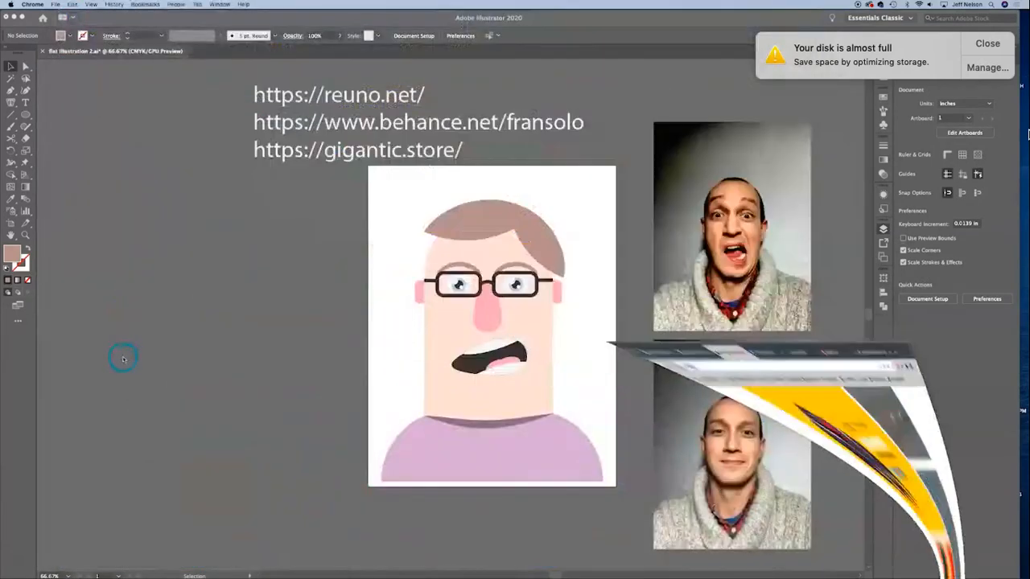